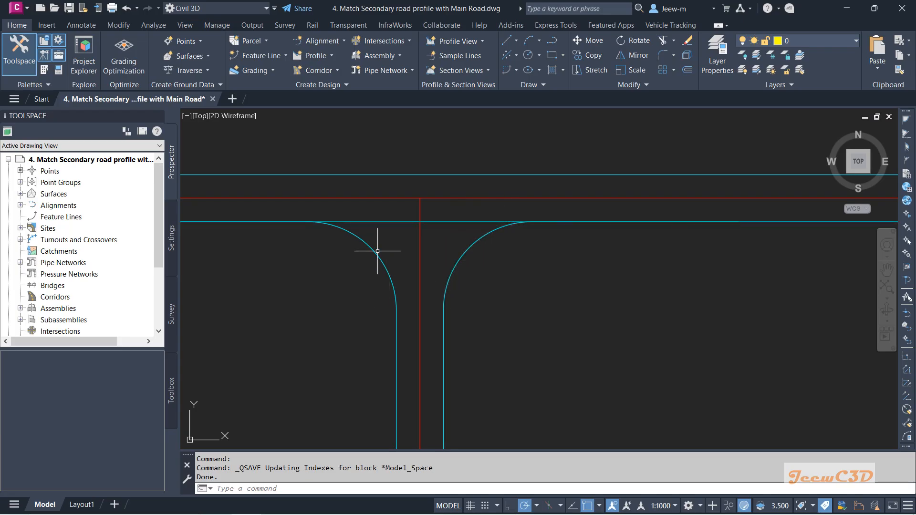
{"action": "left_click", "coordinate": [419, 251]}
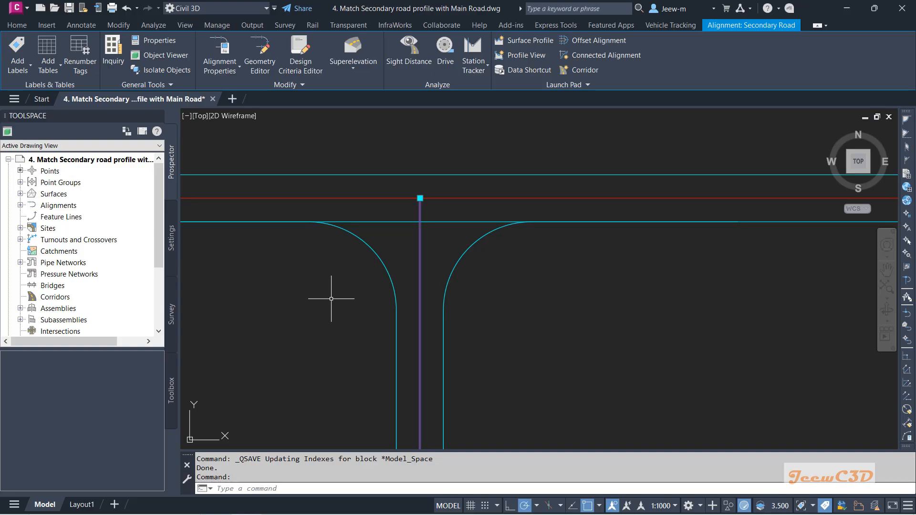
{"action": "mouse_move", "coordinate": [331, 299]}
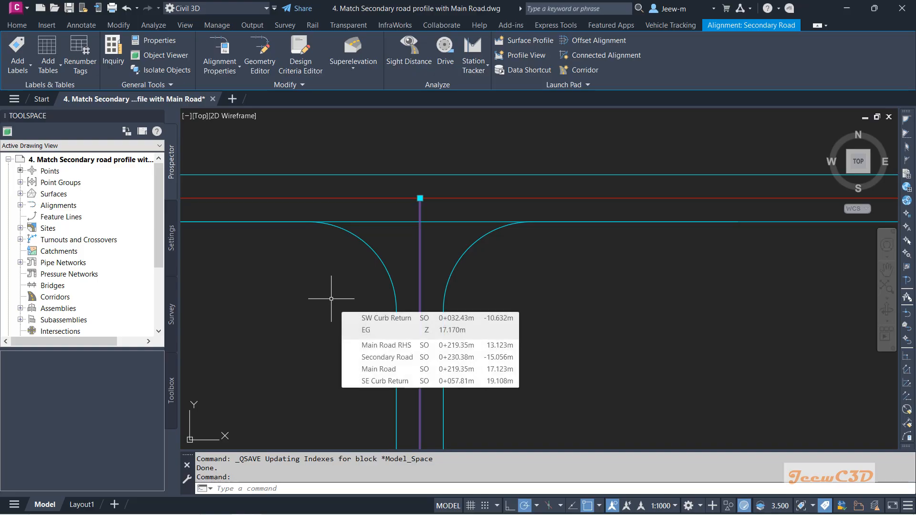
{"action": "mouse_move", "coordinate": [317, 317]}
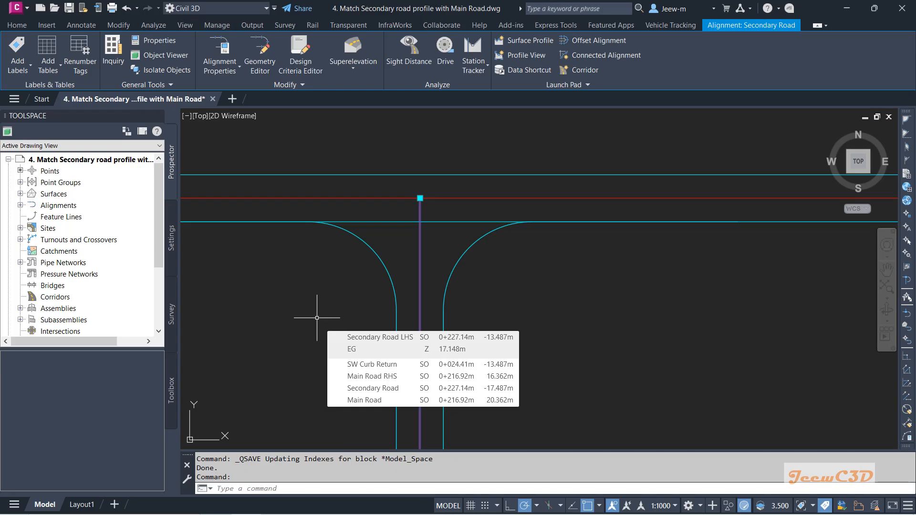
{"action": "key", "text": "Escape"}
Step: Change the object style of the SW Curb Return alignment to Intersection Basic and apply it
{"action": "scroll", "coordinate": [317, 317], "scroll_direction": "down", "scroll_amount": 6}
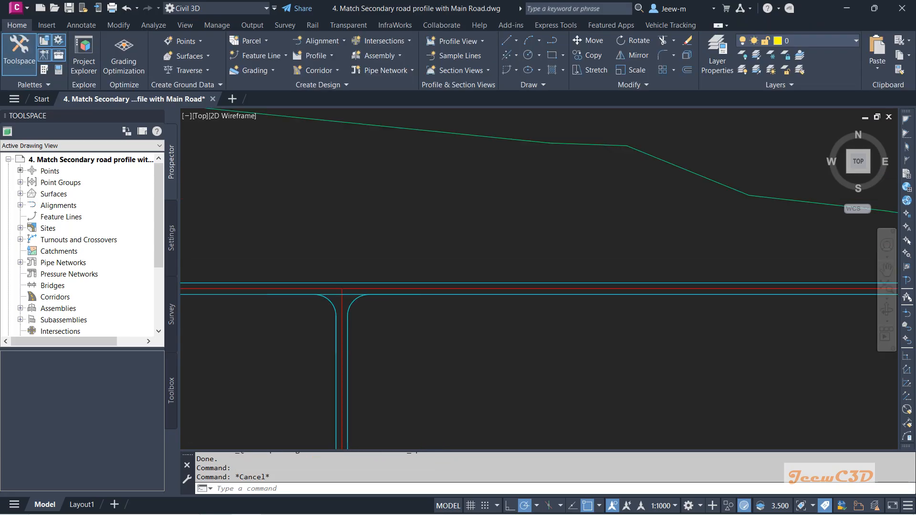
{"action": "scroll", "coordinate": [317, 317], "scroll_direction": "up", "scroll_amount": 6}
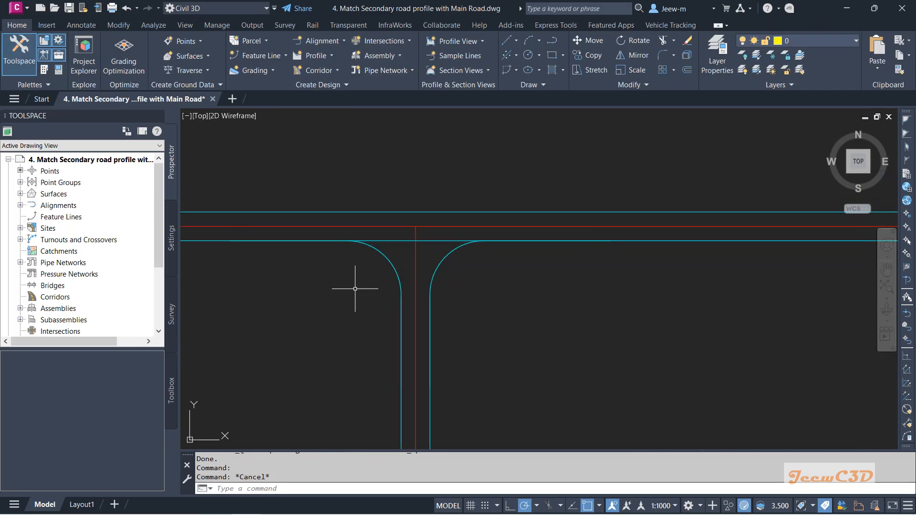
{"action": "left_click", "coordinate": [387, 250]}
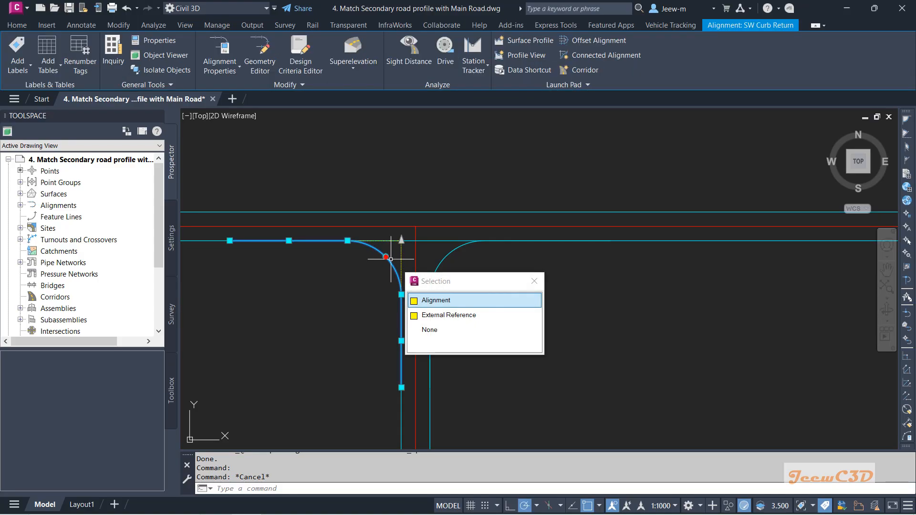
{"action": "left_click", "coordinate": [438, 299]}
{"action": "right_click", "coordinate": [313, 286]}
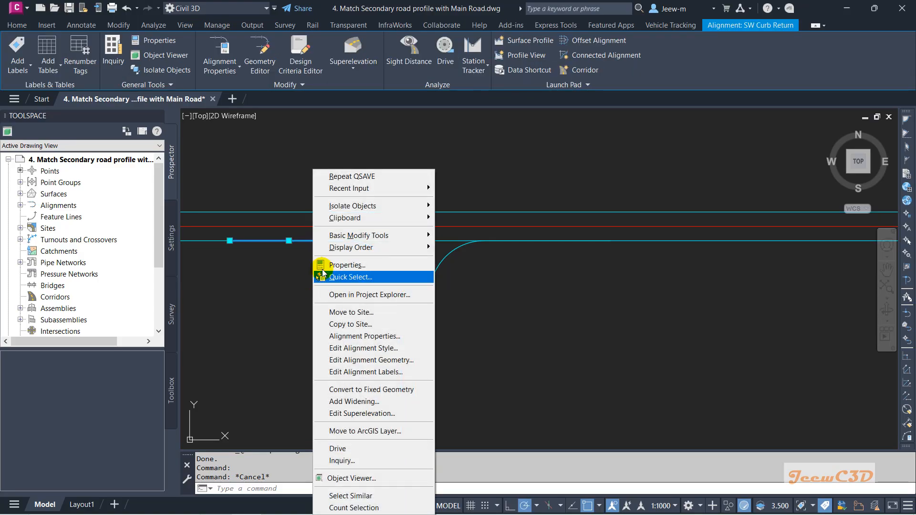
{"action": "left_click", "coordinate": [348, 336]}
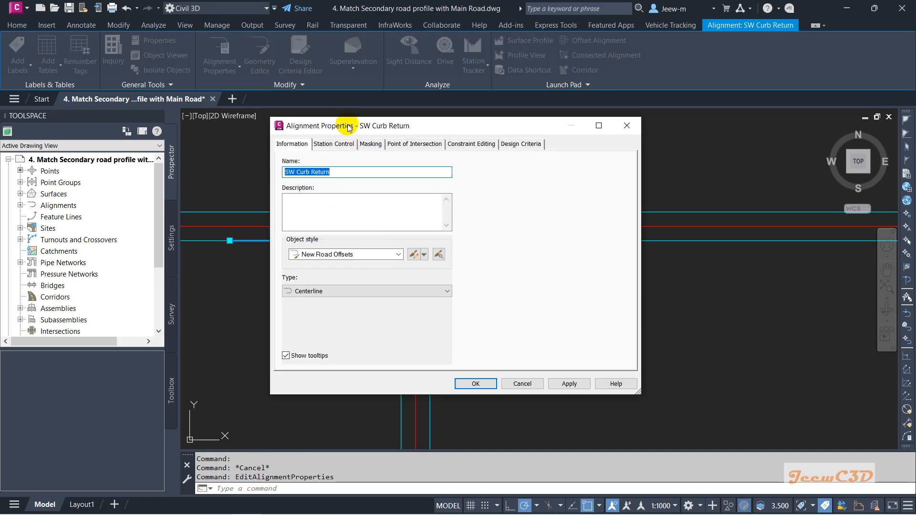
{"action": "left_click_drag", "start_coordinate": [347, 126], "coordinate": [348, 118]}
{"action": "left_click", "coordinate": [332, 245]}
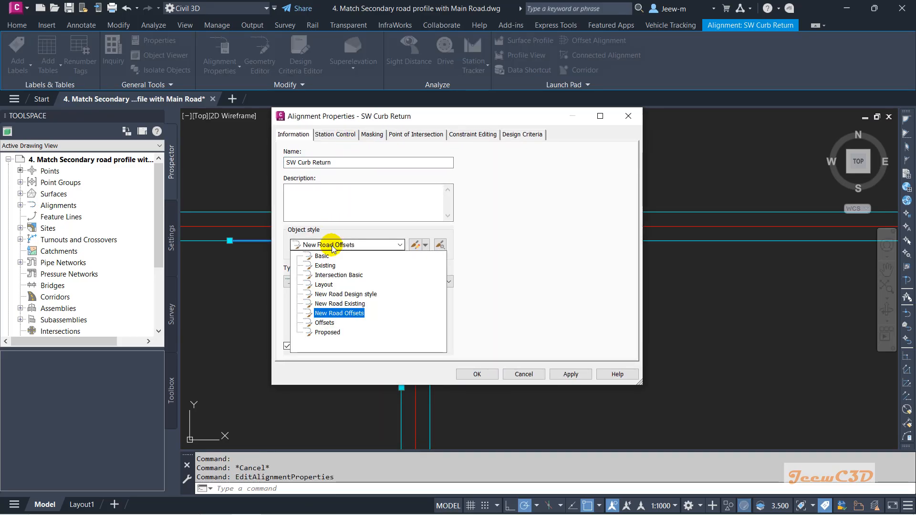
{"action": "left_click", "coordinate": [334, 275]}
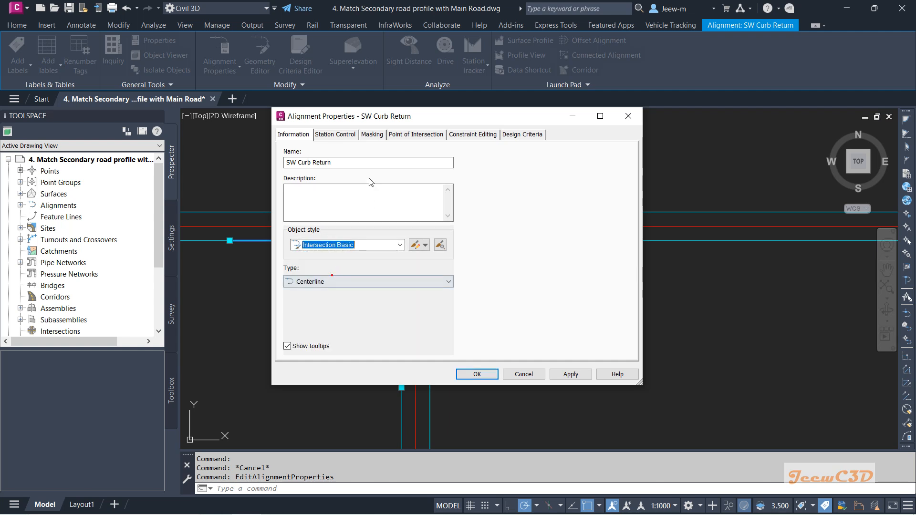
{"action": "left_click_drag", "start_coordinate": [374, 120], "coordinate": [537, 133]}
{"action": "left_click", "coordinate": [732, 388]}
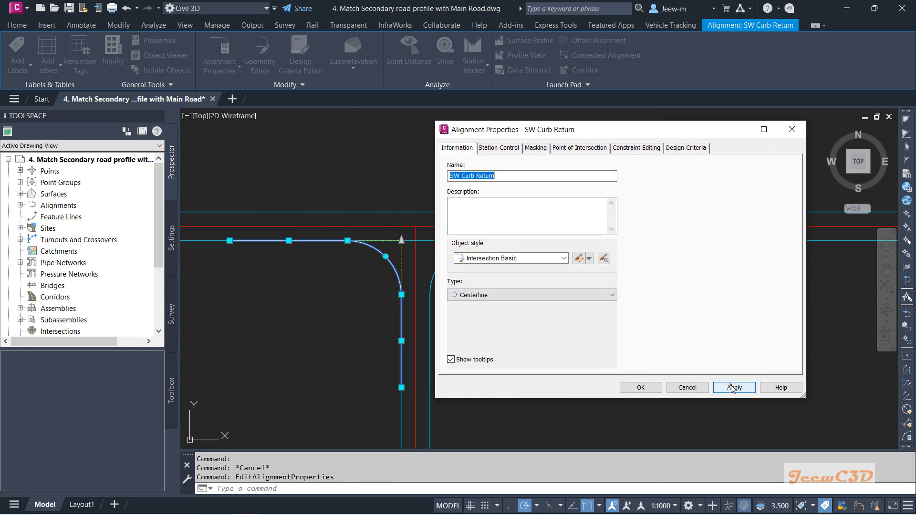
{"action": "left_click", "coordinate": [641, 387]}
{"action": "key", "text": "Escape"}
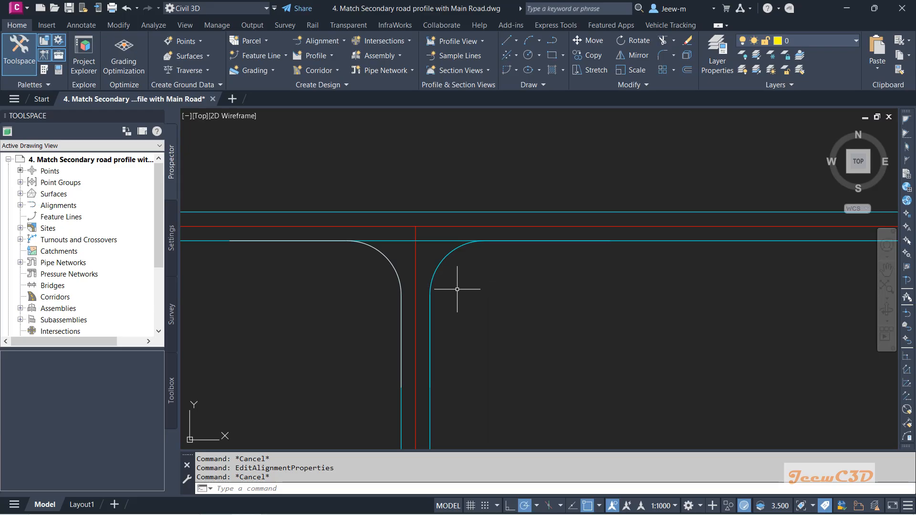
Step: Match the properties of the SW Curb Return alignment onto the SE Curb Return alignment
{"action": "type", "text": "ma"}
{"action": "key", "text": "Return"}
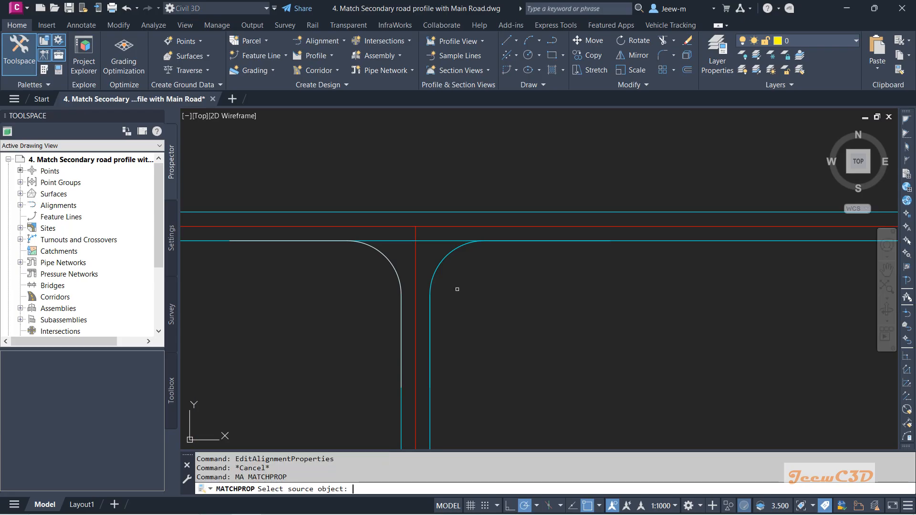
{"action": "left_click", "coordinate": [388, 252]}
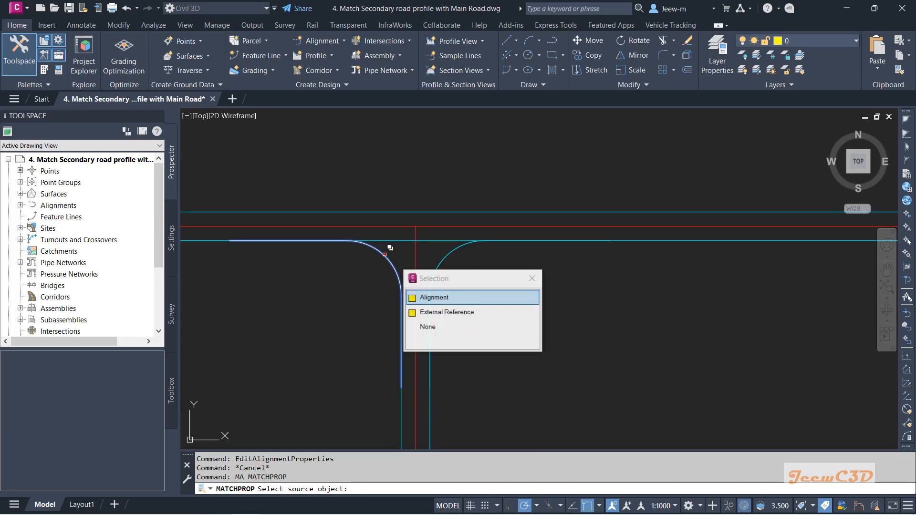
{"action": "left_click", "coordinate": [441, 296]}
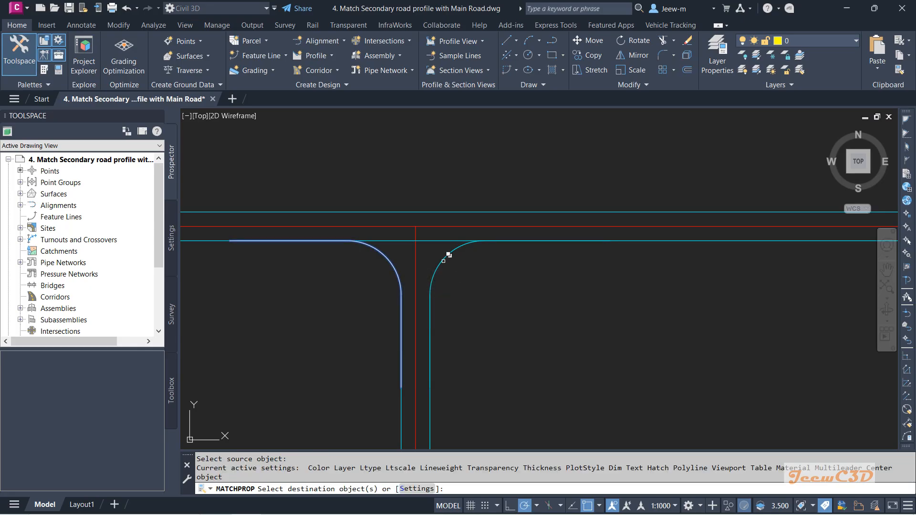
{"action": "left_click", "coordinate": [448, 255]}
{"action": "left_click", "coordinate": [499, 299]}
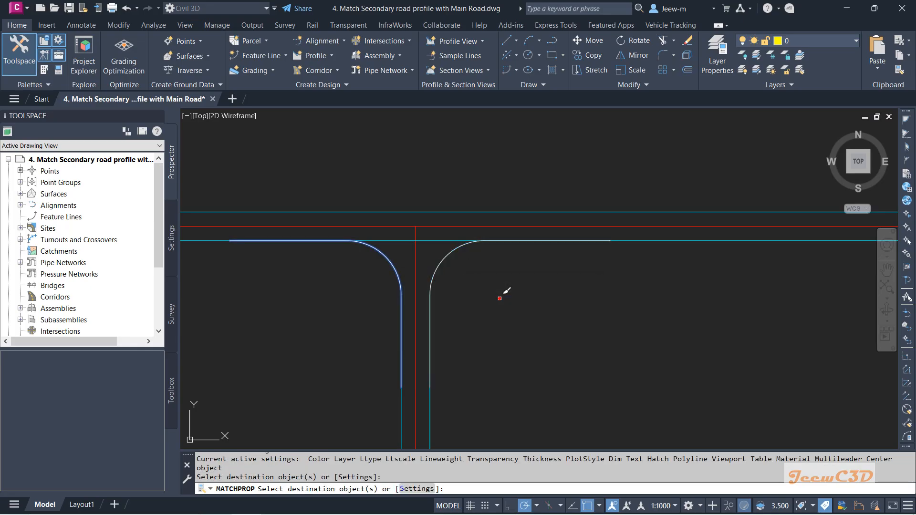
{"action": "key", "text": "Escape"}
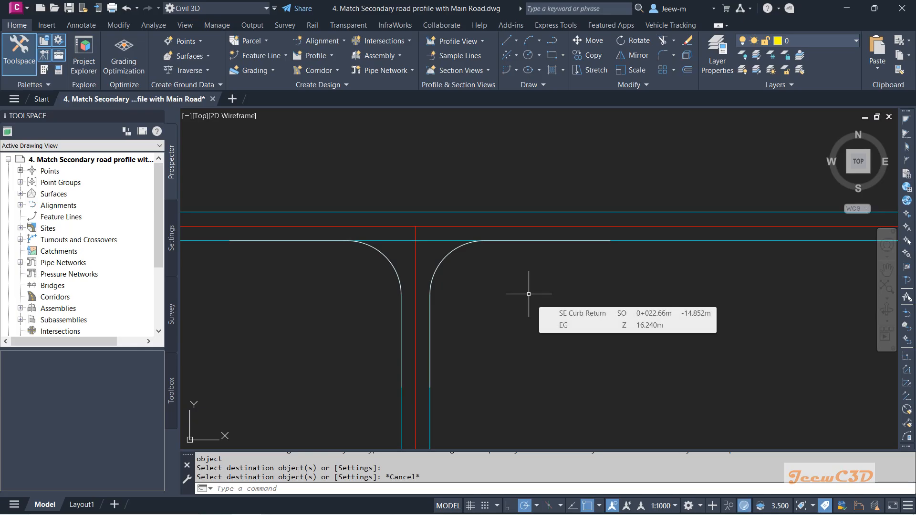
Step: Create an assembly named "Temporary Corridor - Main Road" and place its baseline in the empty area beside the lower profile view
{"action": "scroll", "coordinate": [529, 294], "scroll_direction": "down", "scroll_amount": 5}
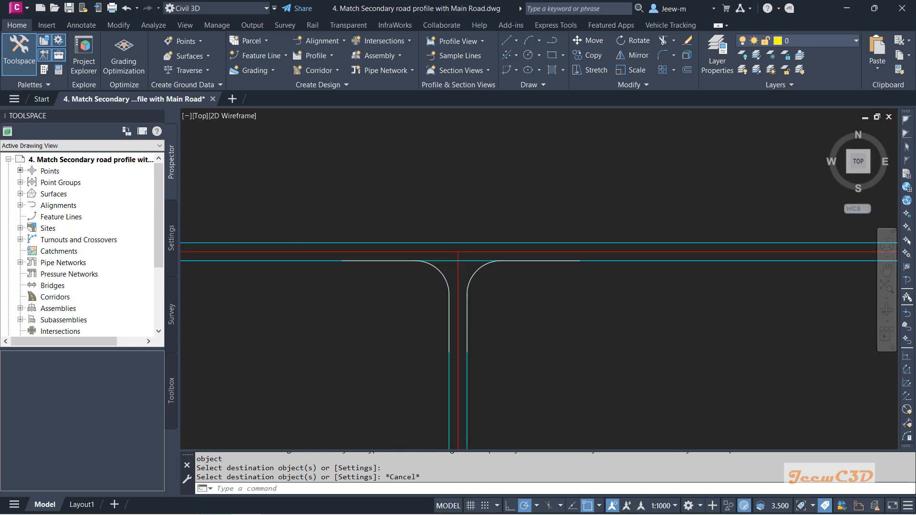
{"action": "scroll", "coordinate": [474, 300], "scroll_direction": "down", "scroll_amount": 5}
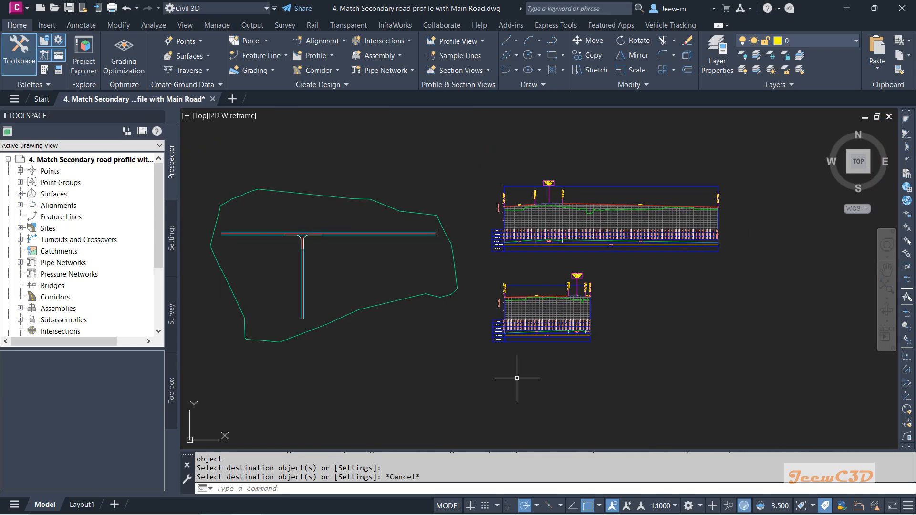
{"action": "scroll", "coordinate": [446, 327], "scroll_direction": "up", "scroll_amount": 2}
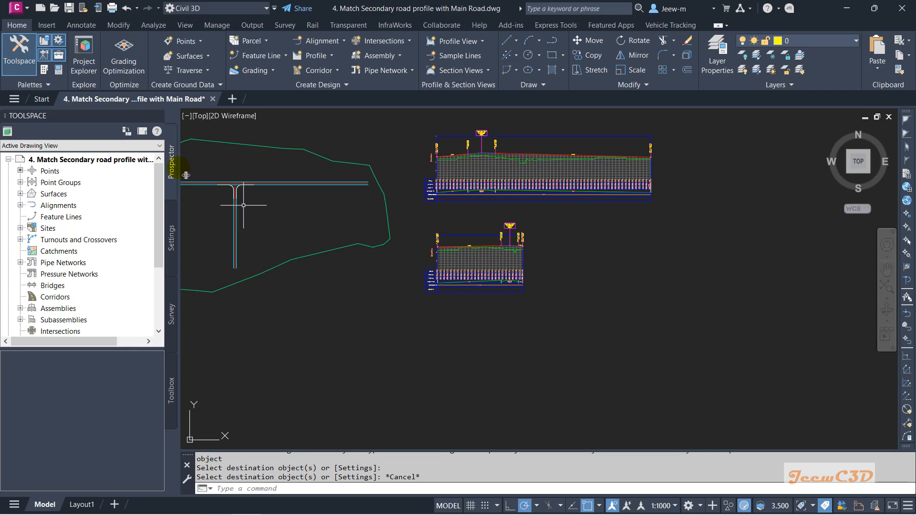
{"action": "left_click", "coordinate": [377, 58]}
{"action": "left_click", "coordinate": [409, 73]}
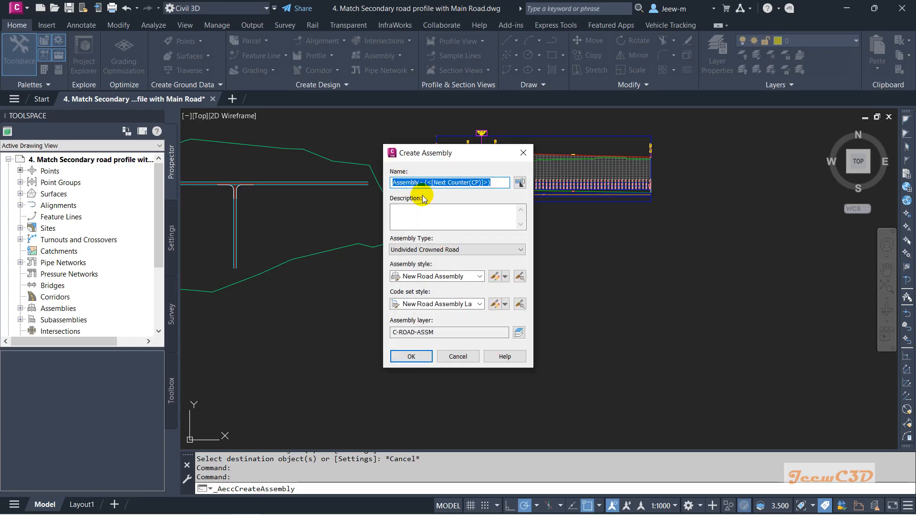
{"action": "type", "text": "Tempo"}
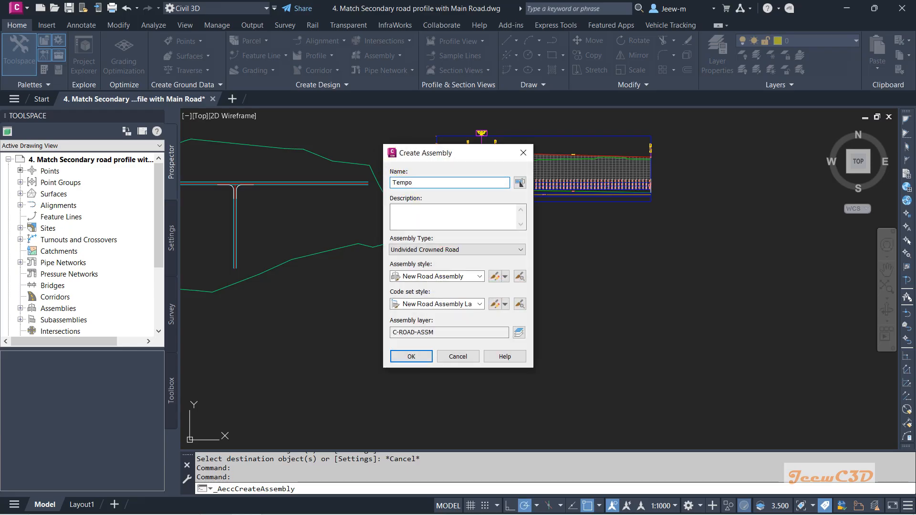
{"action": "type", "text": "rary Corridor - Main Road"}
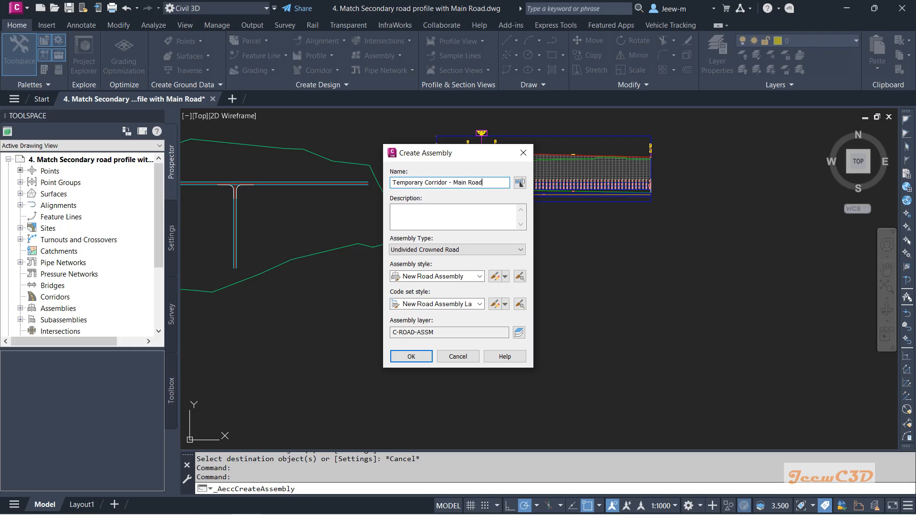
{"action": "left_click", "coordinate": [412, 356]}
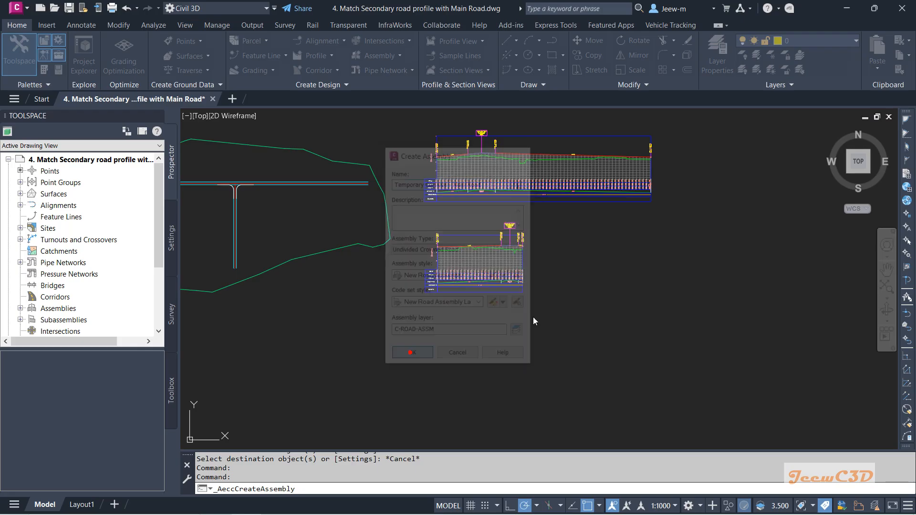
{"action": "left_click", "coordinate": [591, 285]}
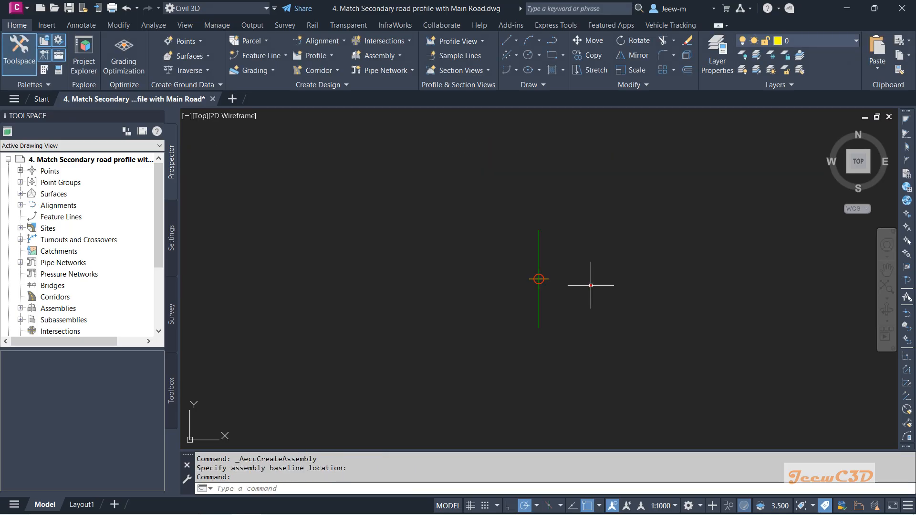
Step: Attach a right-side LaneSuperelevationAOR subassembly from the metric lanes to the new assembly's baseline marker, keeping the default parameters
{"action": "left_click", "coordinate": [44, 69]}
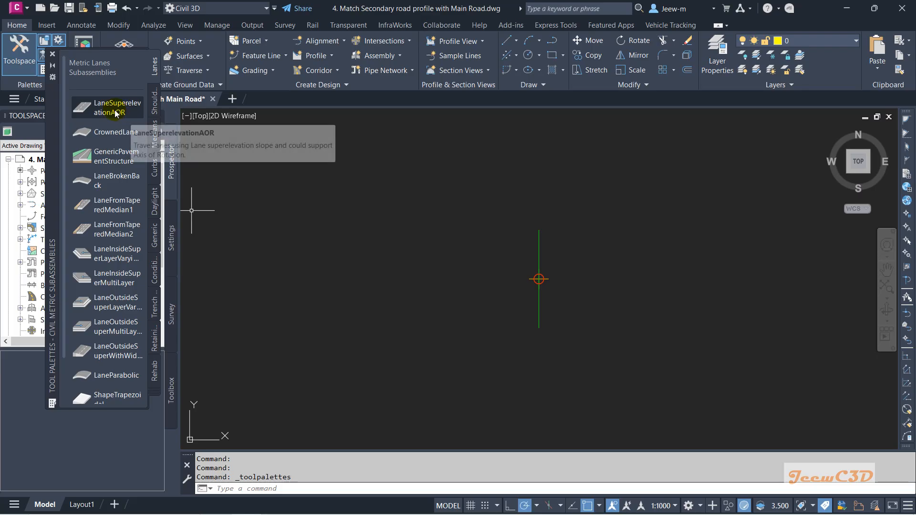
{"action": "left_click", "coordinate": [155, 395]}
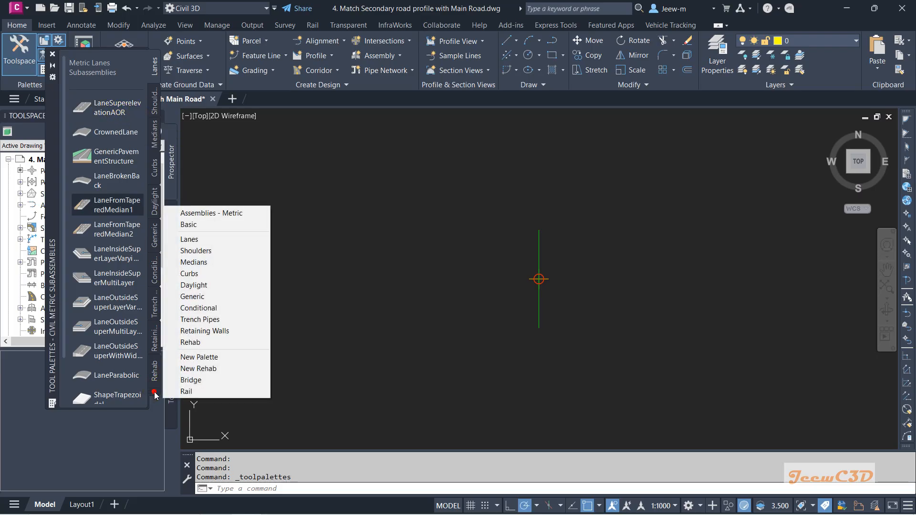
{"action": "left_click", "coordinate": [184, 238]}
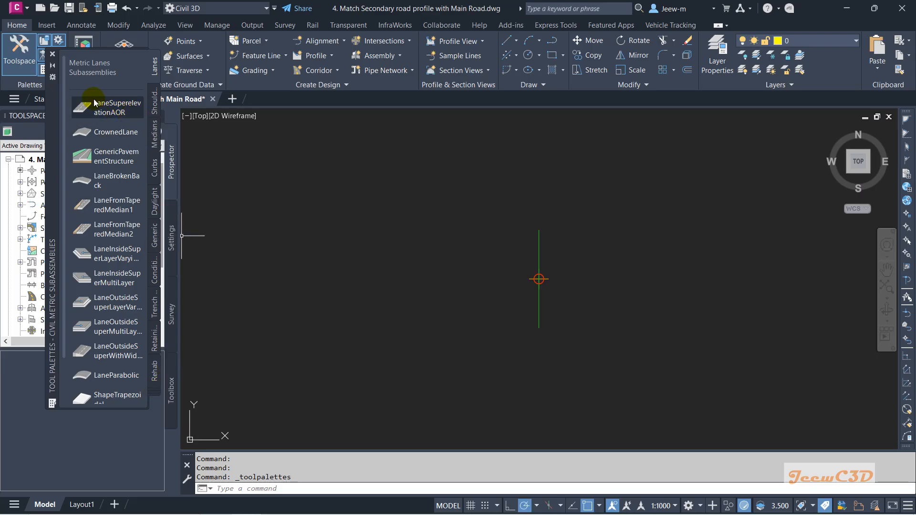
{"action": "left_click", "coordinate": [113, 106]}
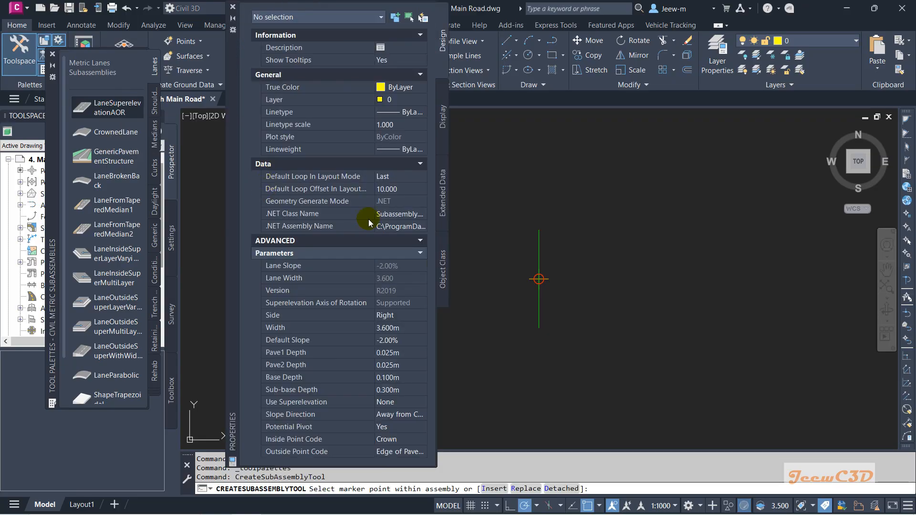
{"action": "left_click", "coordinate": [538, 279]}
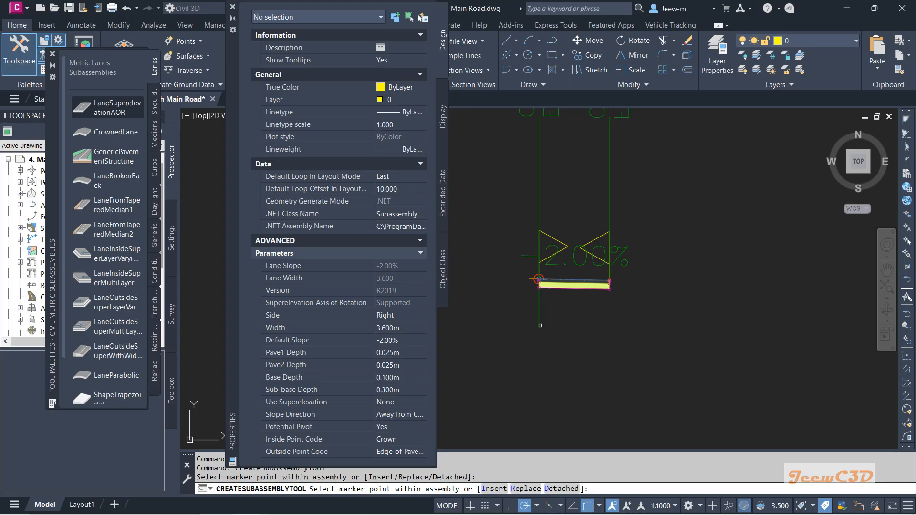
{"action": "left_click", "coordinate": [233, 8]}
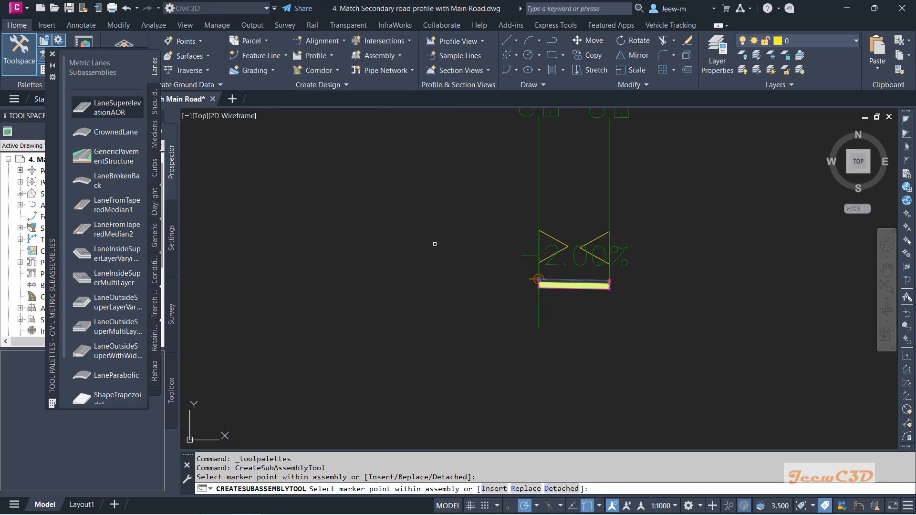
{"action": "key", "text": "Escape"}
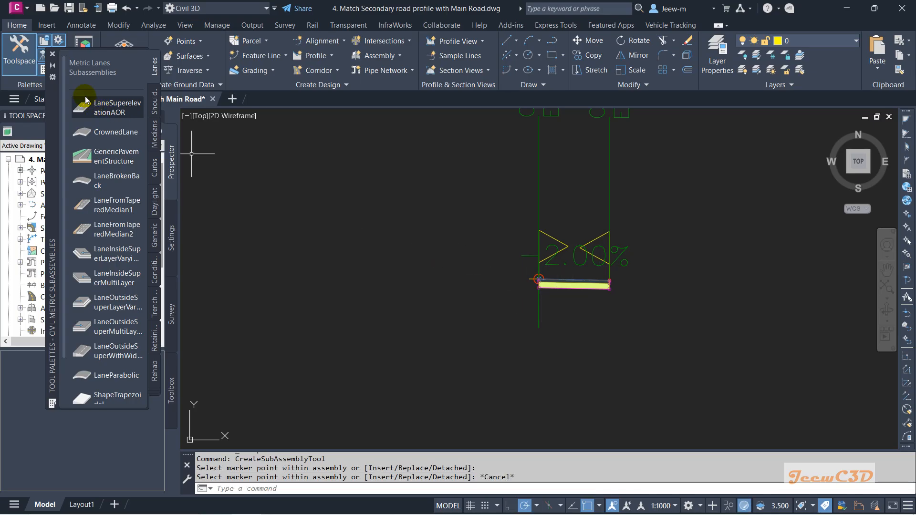
{"action": "left_click", "coordinate": [53, 54]}
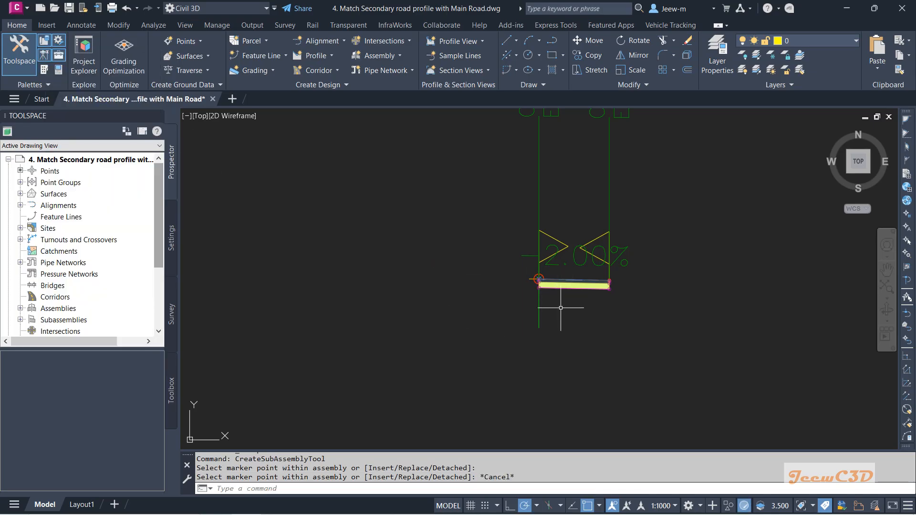
Step: Rename the lane subassembly attached to the assembly baseline as "Temp Lane RHS"
{"action": "left_click", "coordinate": [582, 286]}
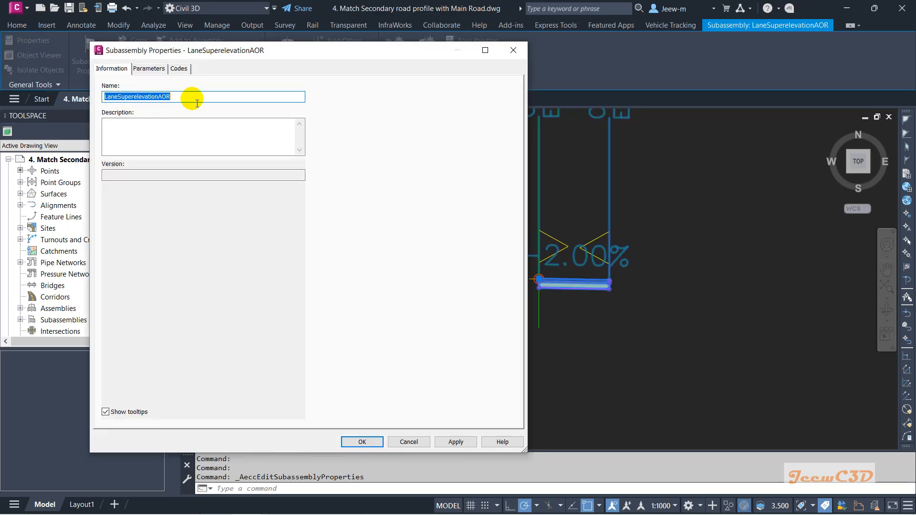
{"action": "type", "text": "Lan"}
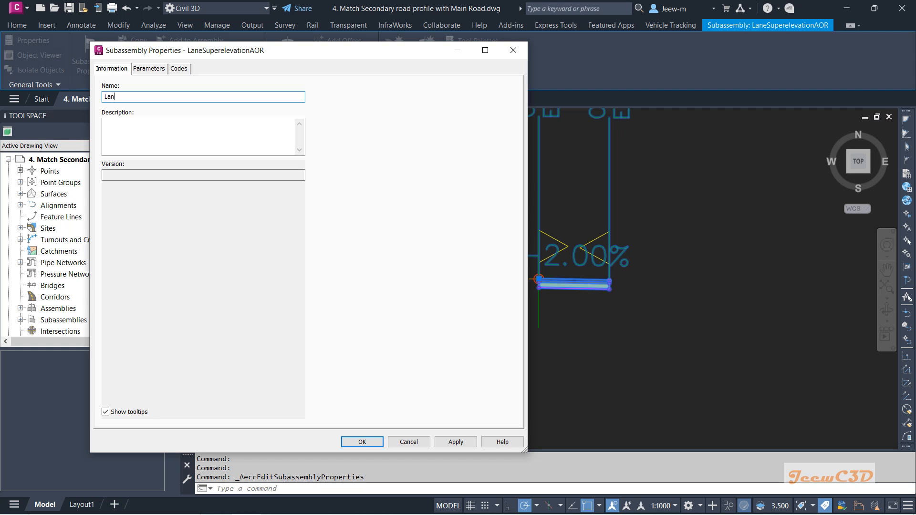
{"action": "type", "text": "Temp"}
Step: Set the Temp Lane RHS subassembly's width to 4 m and its default slope to -2.50%
{"action": "left_click", "coordinate": [154, 69]}
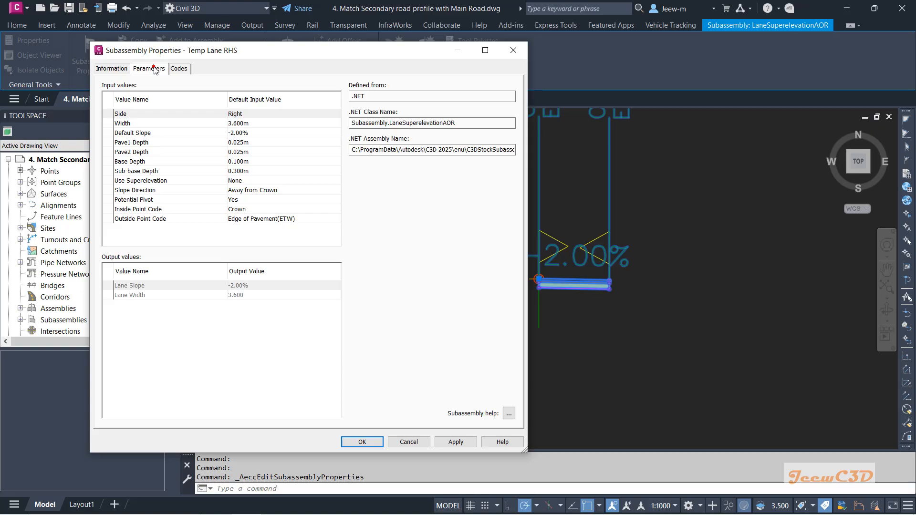
{"action": "left_click", "coordinate": [256, 124]}
{"action": "left_click", "coordinate": [255, 124]}
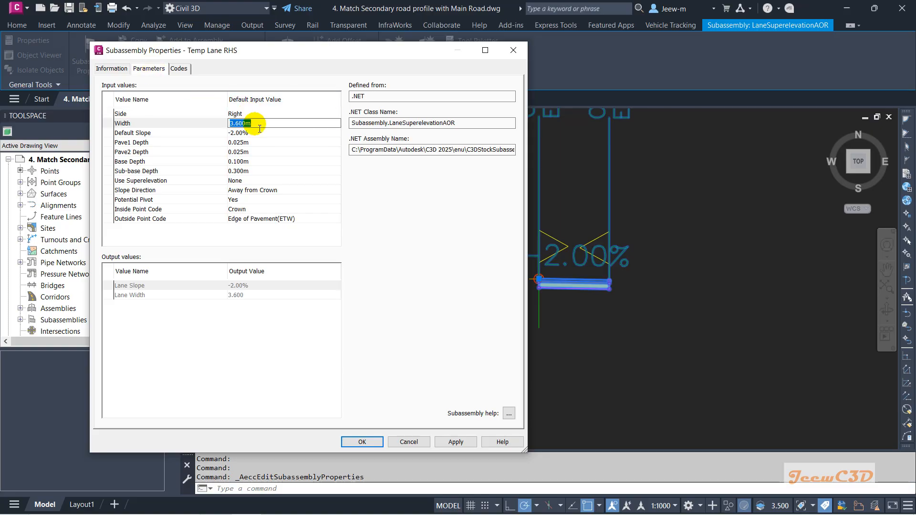
{"action": "type", "text": "4"}
{"action": "key", "text": "Return"}
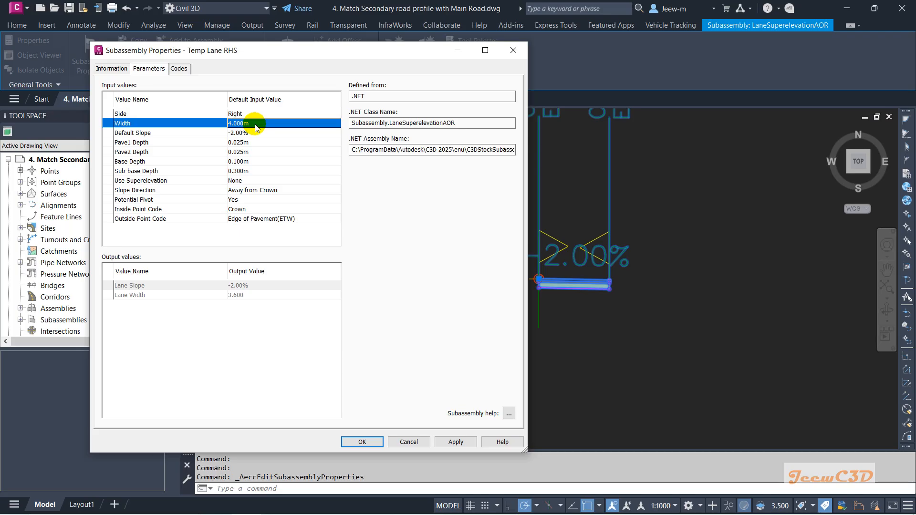
{"action": "left_click", "coordinate": [250, 133]}
{"action": "left_click", "coordinate": [250, 134]}
{"action": "type", "text": "-"}
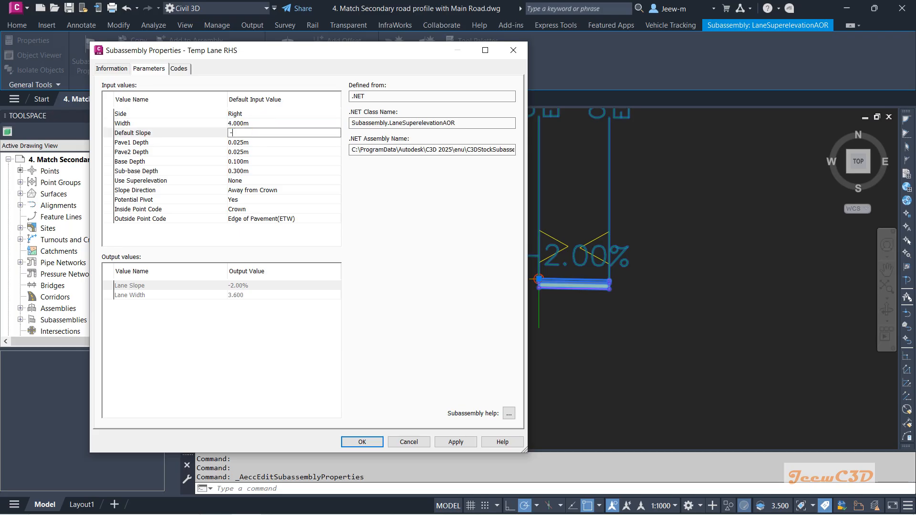
{"action": "key", "text": "Return"}
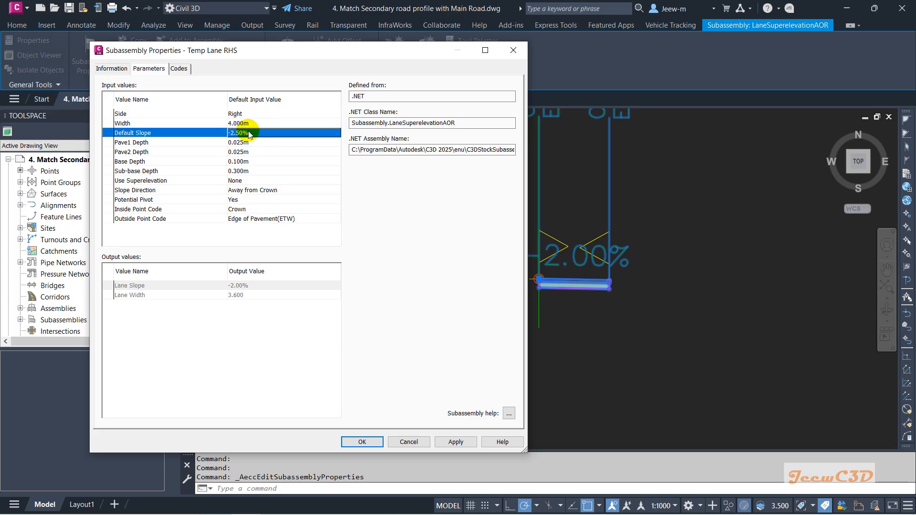
Step: Set the Pave1, Pave2, base and sub-base depths of Temp Lane RHS to 0
{"action": "double_click", "coordinate": [246, 143]}
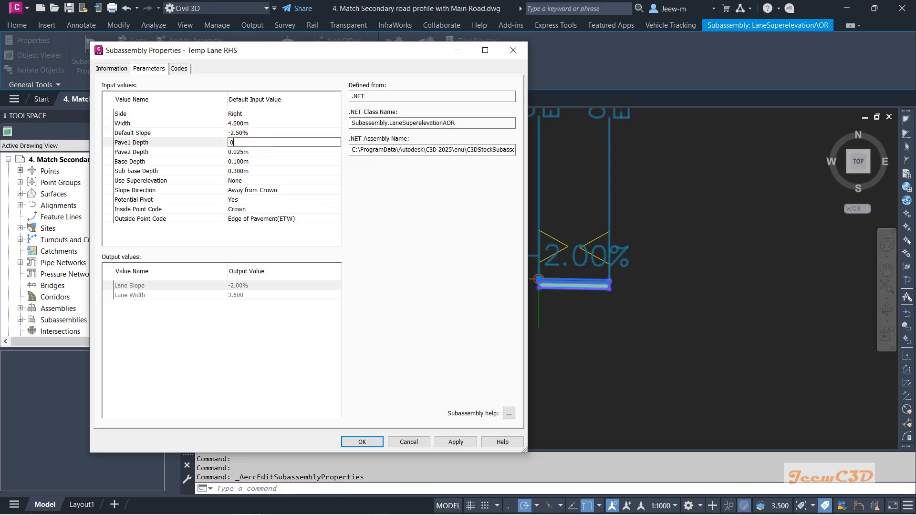
{"action": "double_click", "coordinate": [242, 152]}
{"action": "type", "text": "0"}
{"action": "double_click", "coordinate": [245, 161]}
{"action": "type", "text": "0"}
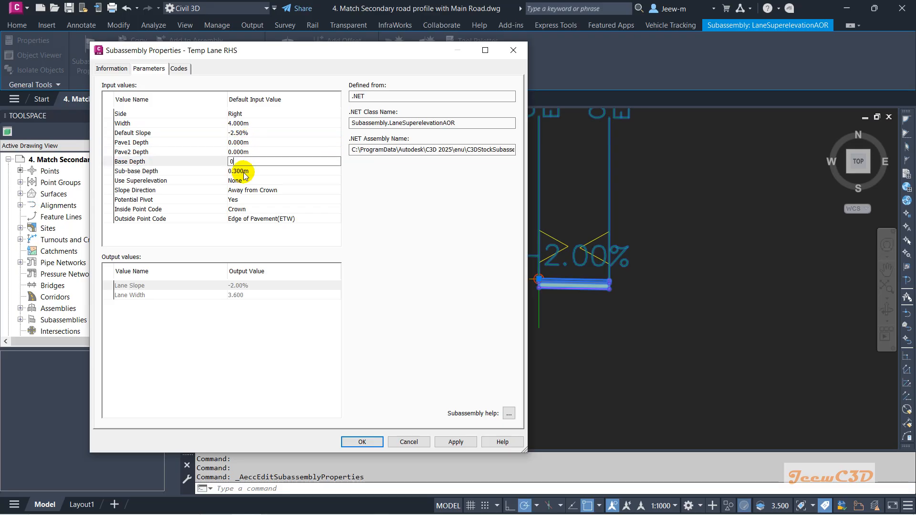
{"action": "double_click", "coordinate": [242, 170]}
{"action": "type", "text": "0"}
{"action": "left_click", "coordinate": [241, 181]}
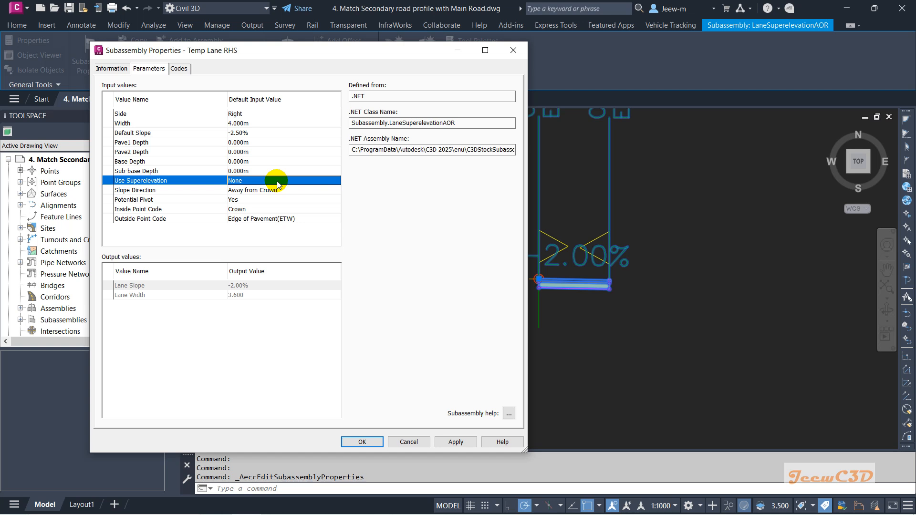
Step: Set the Potential Pivot parameter of Temp Lane RHS to No
{"action": "double_click", "coordinate": [246, 199]}
{"action": "left_click", "coordinate": [264, 247]}
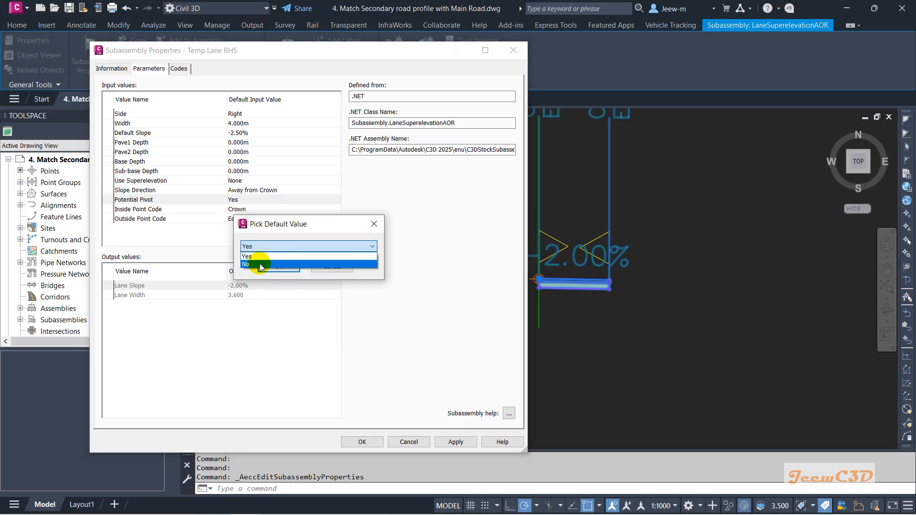
{"action": "left_click", "coordinate": [267, 259]}
{"action": "left_click", "coordinate": [278, 266]}
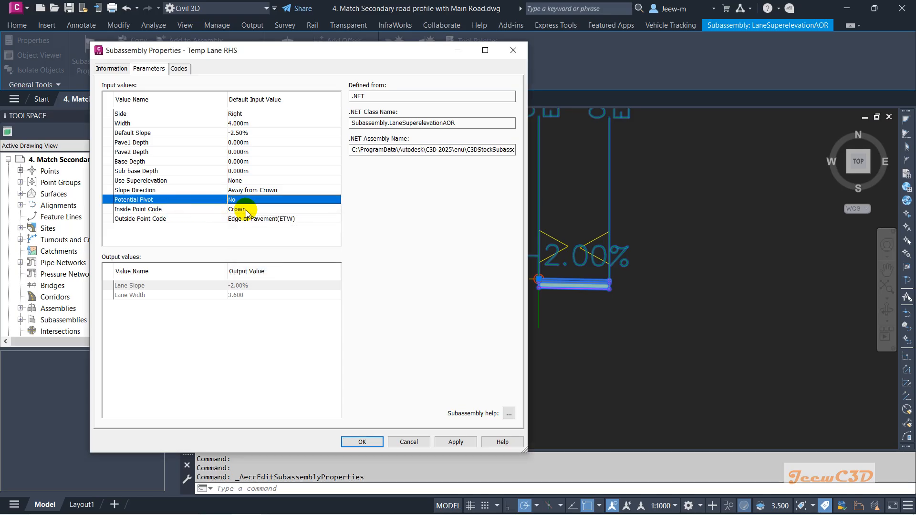
Step: Set the Inside Point Code of Temp Lane RHS to None
{"action": "left_click", "coordinate": [238, 209]}
{"action": "double_click", "coordinate": [237, 210]}
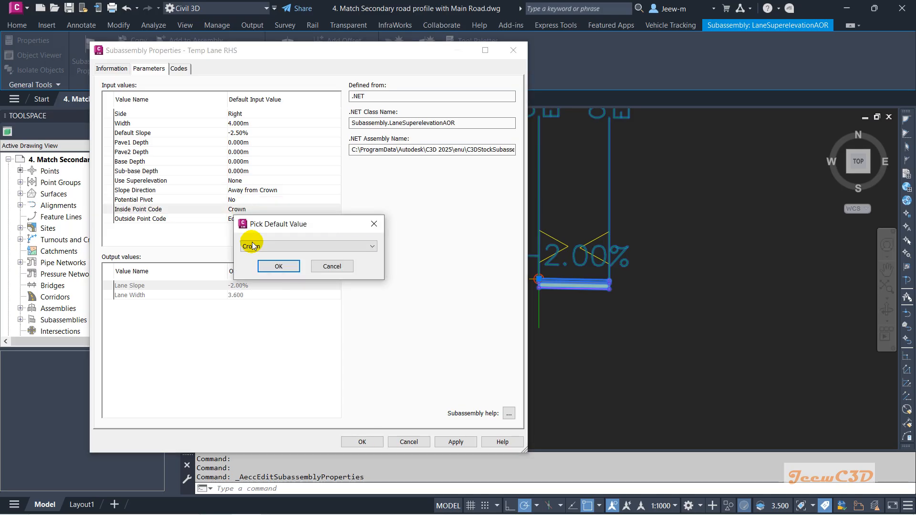
{"action": "left_click", "coordinate": [256, 246]}
{"action": "left_click", "coordinate": [251, 278]}
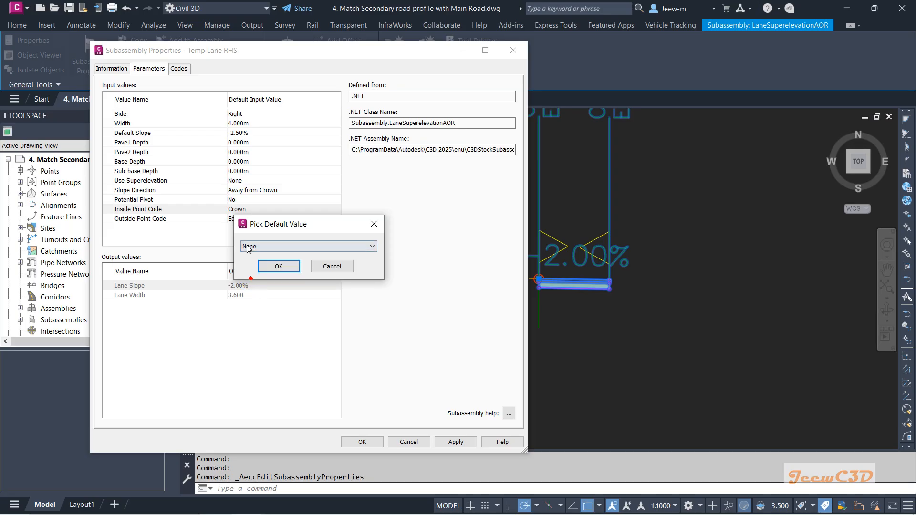
{"action": "left_click", "coordinate": [275, 265]}
{"action": "double_click", "coordinate": [249, 210]}
{"action": "left_click", "coordinate": [278, 266]}
Step: Set the Outside Point Code of Temp Lane RHS to None and accept the subassembly properties
{"action": "double_click", "coordinate": [253, 218]}
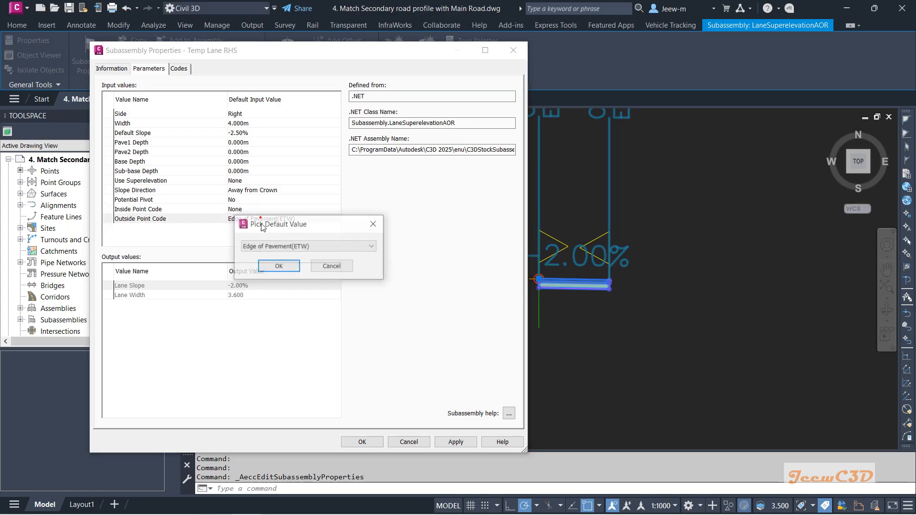
{"action": "left_click", "coordinate": [273, 244]}
{"action": "left_click", "coordinate": [266, 279]}
{"action": "left_click", "coordinate": [274, 266]}
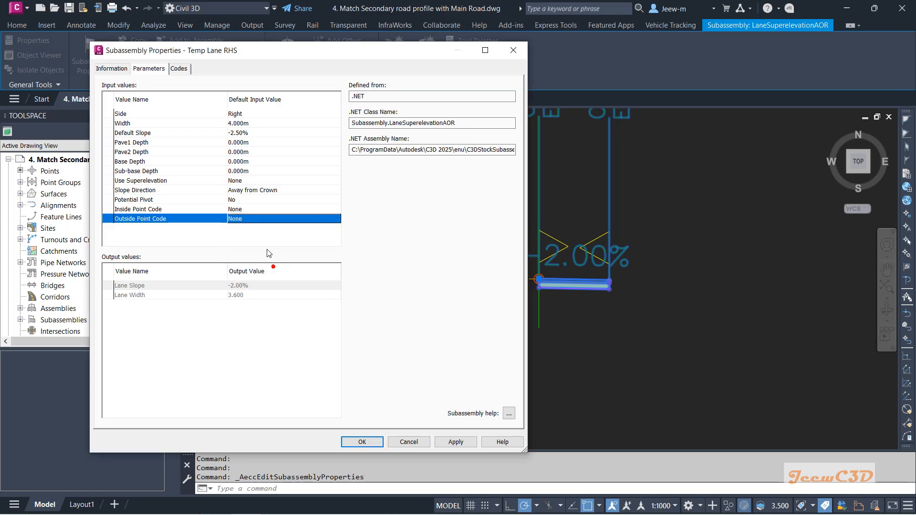
{"action": "left_click", "coordinate": [364, 441]}
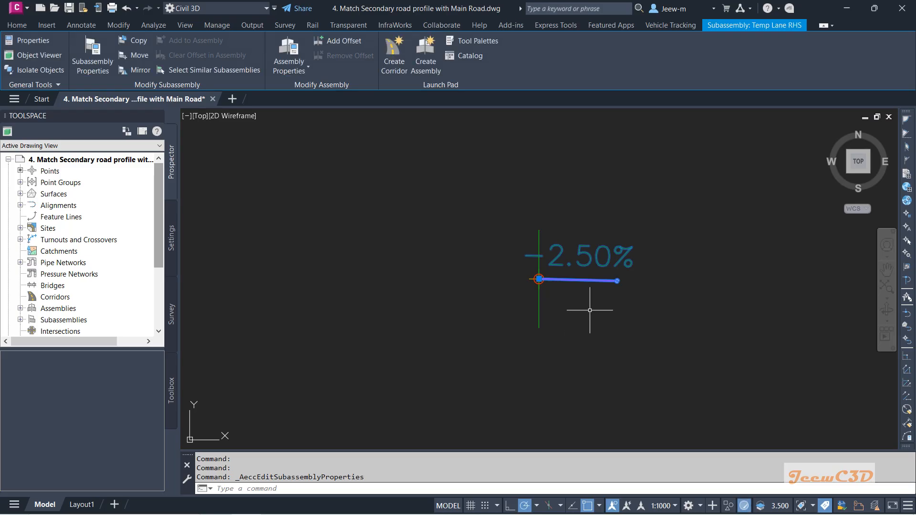
{"action": "scroll", "coordinate": [488, 328], "scroll_direction": "up", "scroll_amount": 2}
{"action": "key", "text": "Escape"}
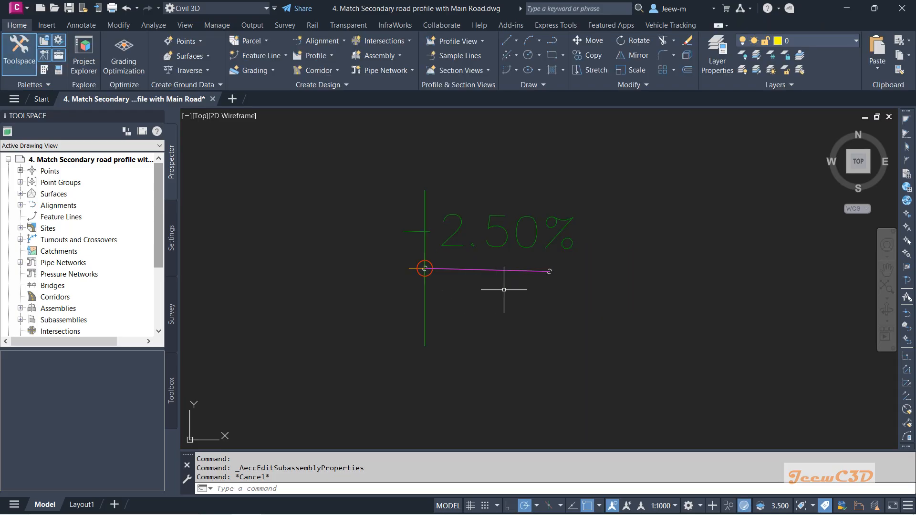
Step: Copy the Temp Lane RHS subassembly onto the marker point at its own outer edge
{"action": "scroll", "coordinate": [465, 285], "scroll_direction": "down", "scroll_amount": 2}
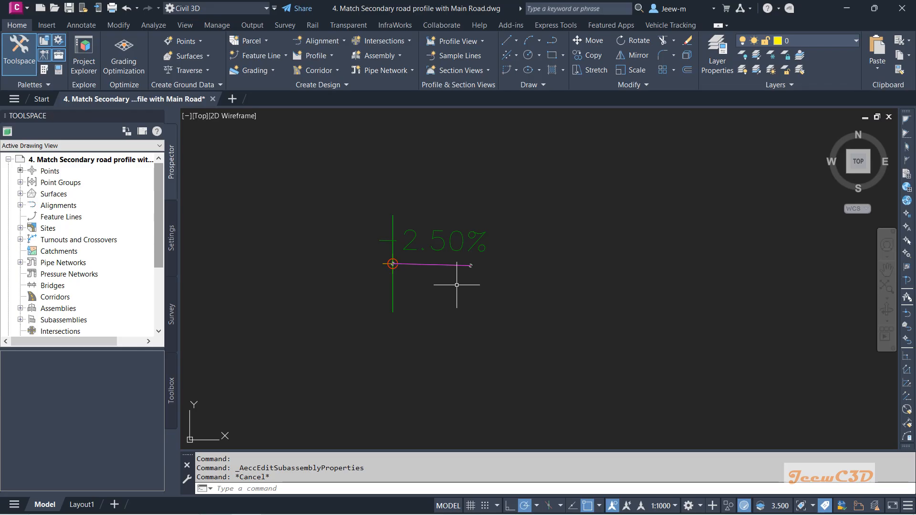
{"action": "scroll", "coordinate": [456, 282], "scroll_direction": "up", "scroll_amount": 2}
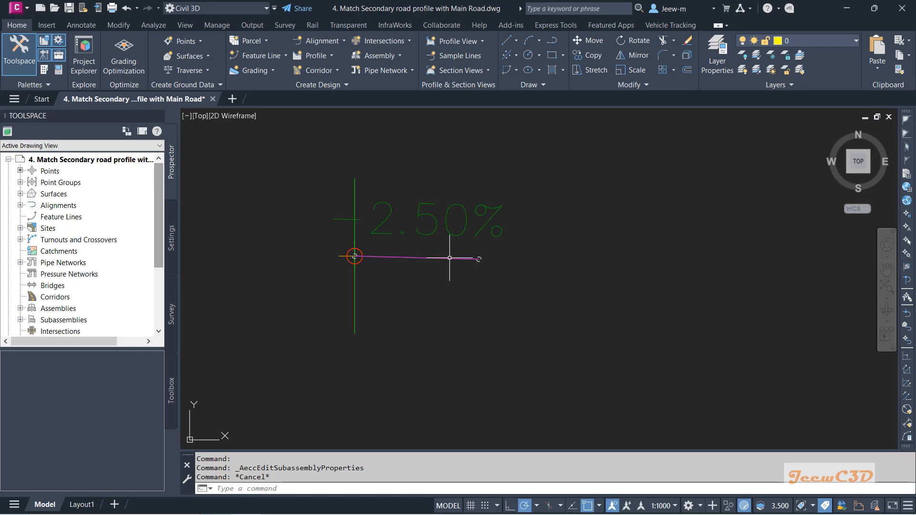
{"action": "left_click", "coordinate": [449, 258]}
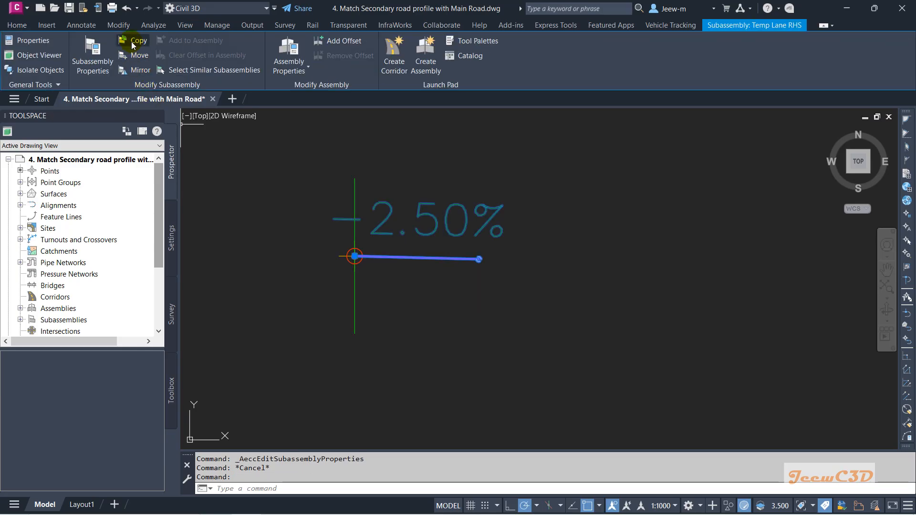
{"action": "left_click", "coordinate": [134, 45]}
{"action": "scroll", "coordinate": [476, 272], "scroll_direction": "up", "scroll_amount": 3}
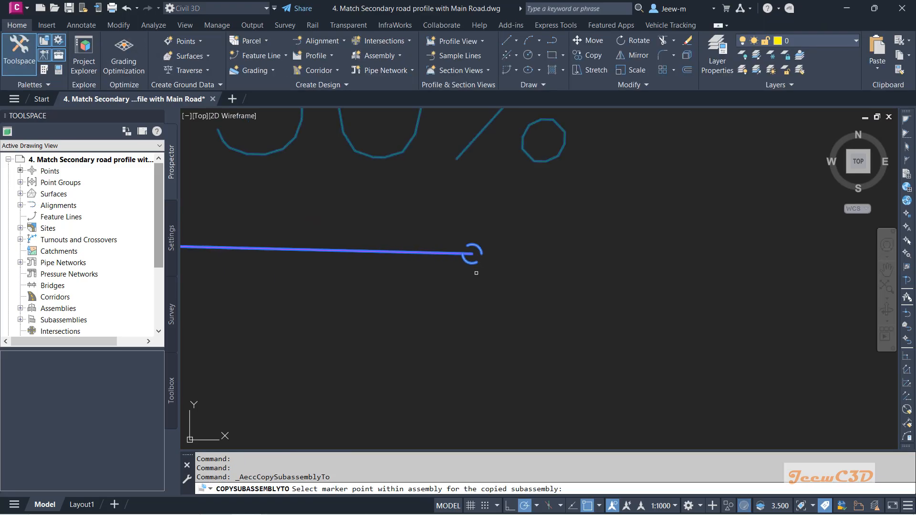
{"action": "left_click", "coordinate": [475, 264]}
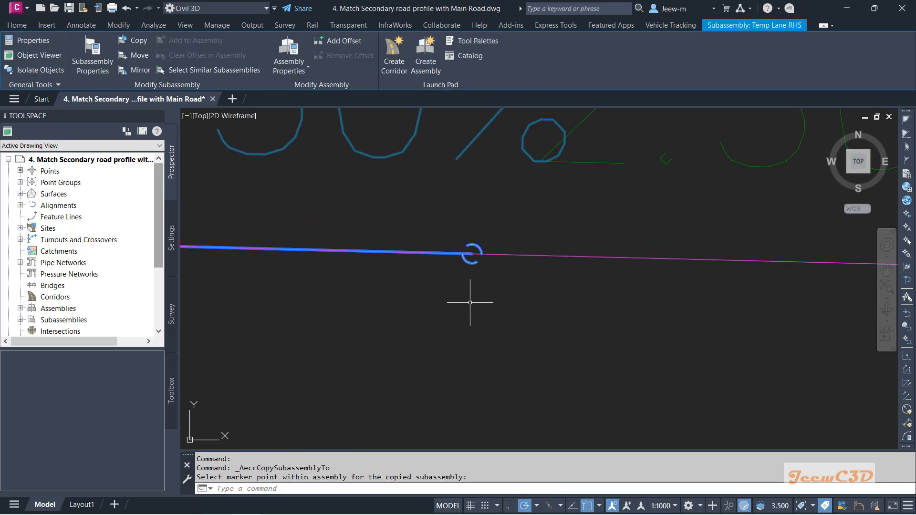
{"action": "scroll", "coordinate": [470, 302], "scroll_direction": "down", "scroll_amount": 5}
{"action": "key", "text": "Escape"}
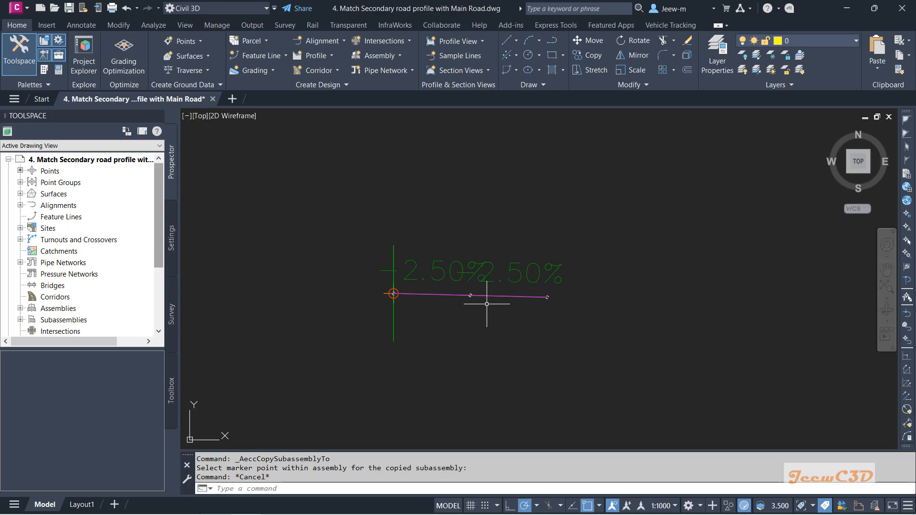
Step: Rename the copied outer lane subassembly as "Temp Lane RHS - Ext"
{"action": "left_click", "coordinate": [522, 297]}
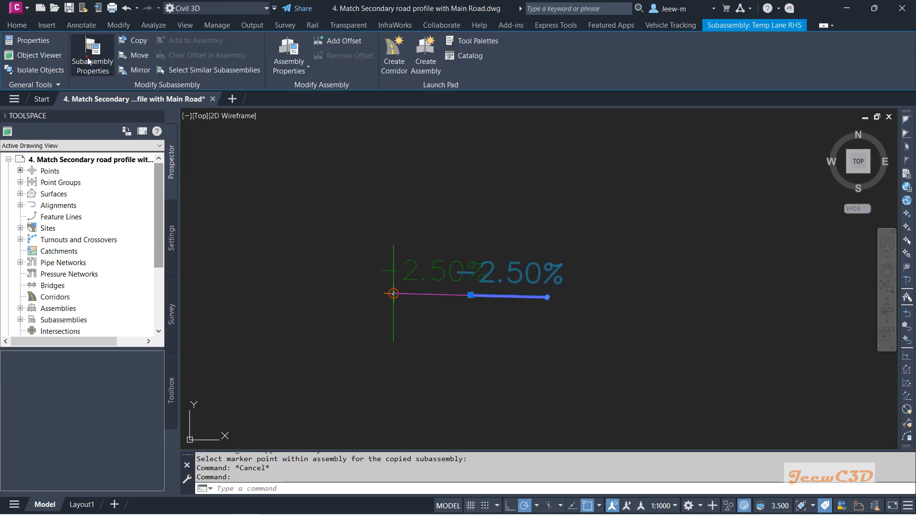
{"action": "left_click", "coordinate": [88, 61]}
{"action": "left_click", "coordinate": [158, 96]}
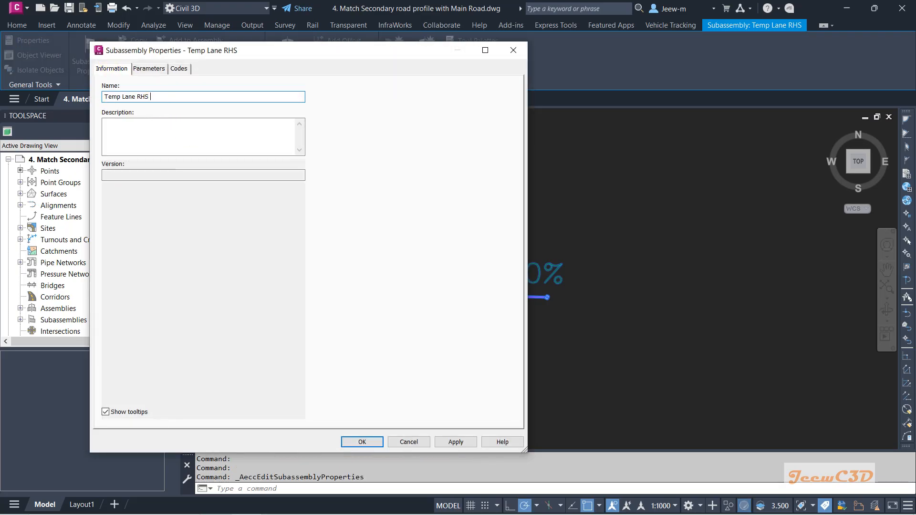
{"action": "type", "text": "- Ext"}
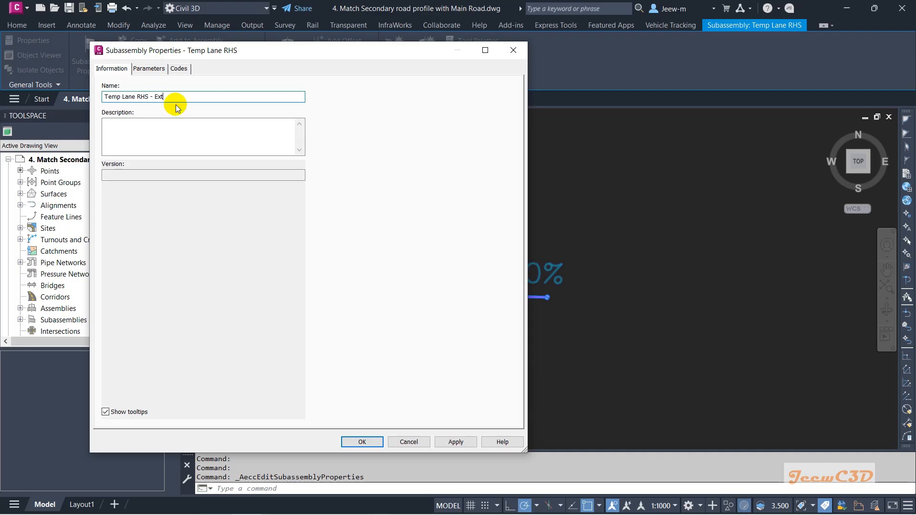
Step: Set the width of Temp Lane RHS - Ext to 0.5 m and accept the subassembly properties
{"action": "left_click", "coordinate": [149, 68]}
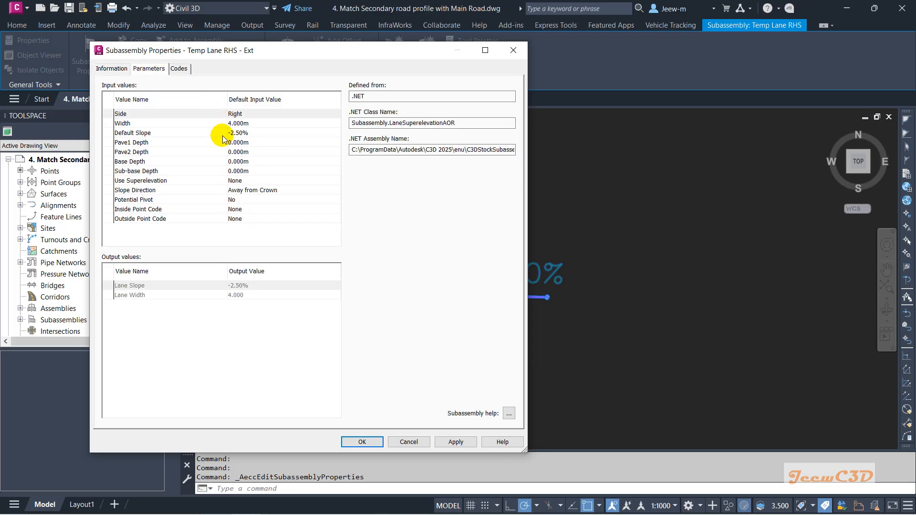
{"action": "left_click", "coordinate": [241, 123]}
{"action": "left_click", "coordinate": [244, 123]}
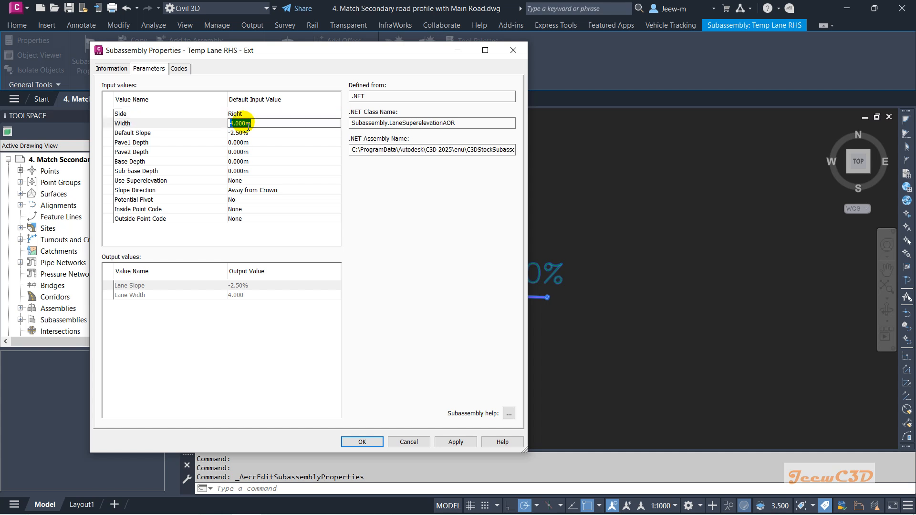
{"action": "type", "text": "0.5"}
{"action": "left_click", "coordinate": [251, 142]}
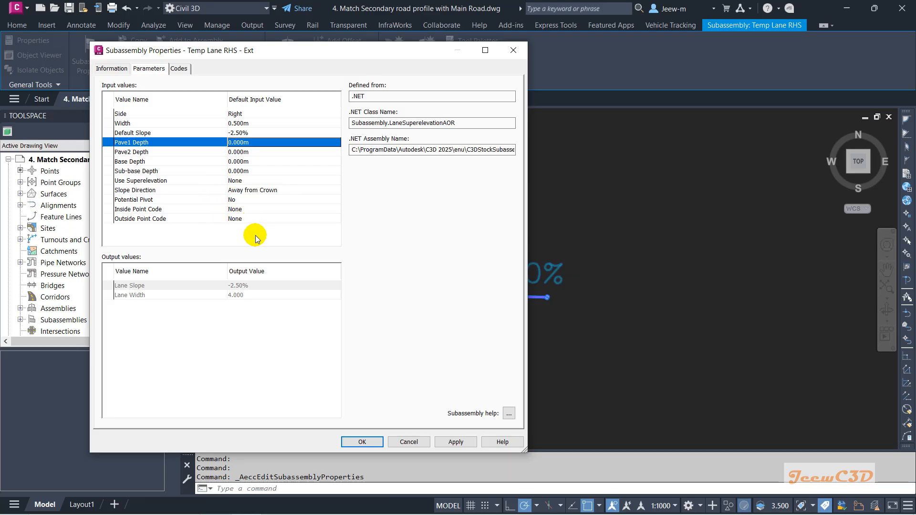
{"action": "left_click", "coordinate": [361, 443]}
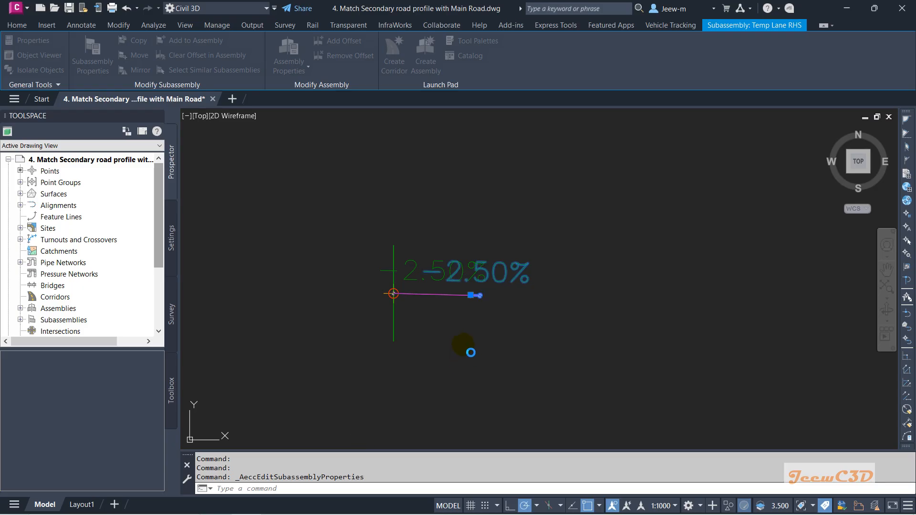
{"action": "key", "text": "Escape"}
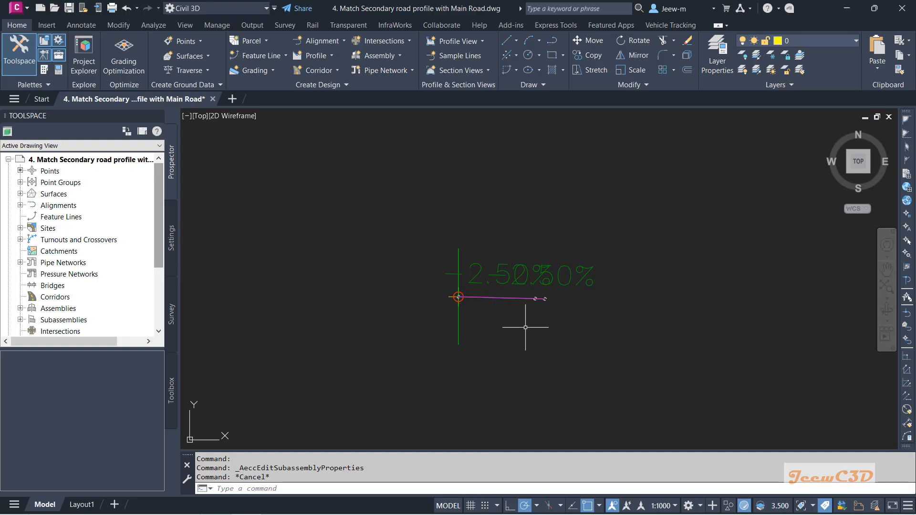
Step: Mirror both right-hand lane subassemblies about the assembly's baseline marker point to form the left-hand side
{"action": "left_click", "coordinate": [551, 317]}
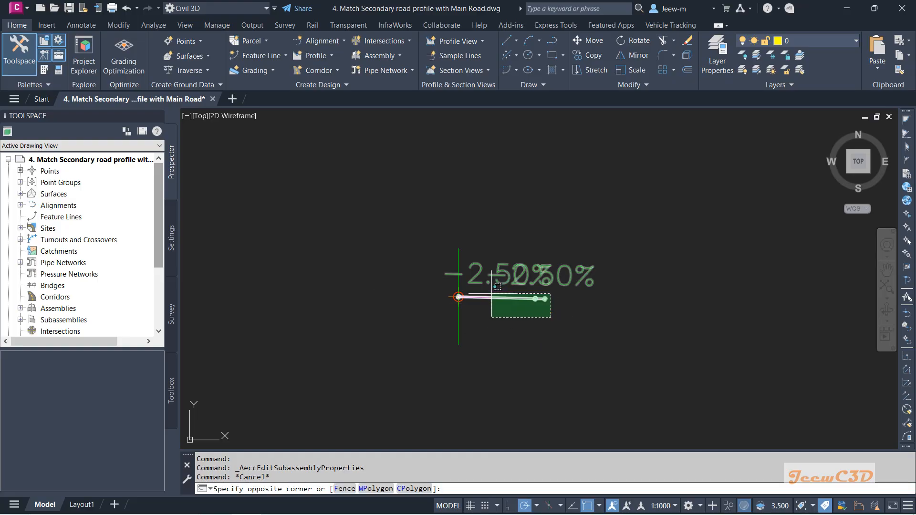
{"action": "left_click", "coordinate": [466, 296]}
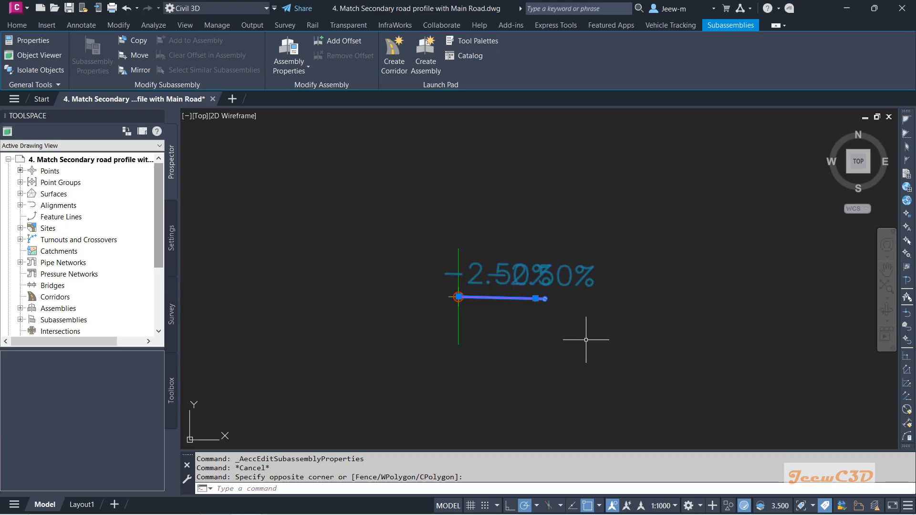
{"action": "left_click", "coordinate": [140, 71]}
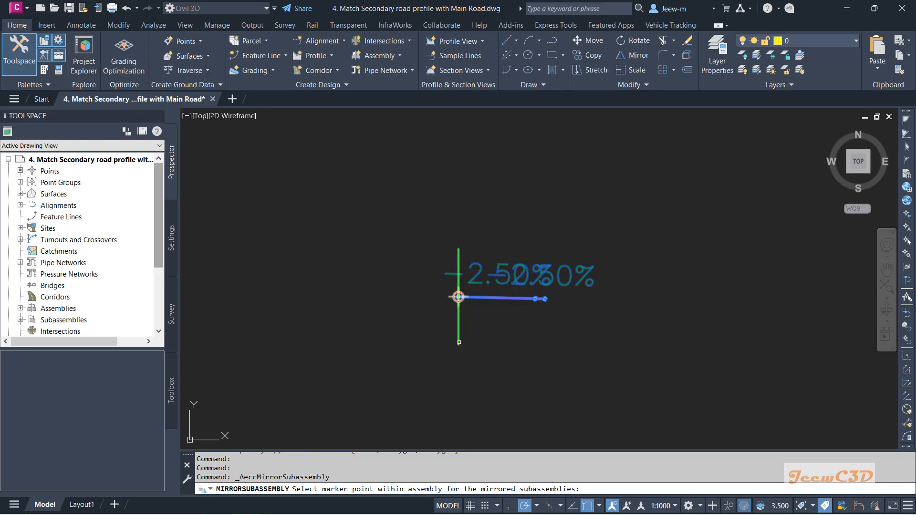
{"action": "left_click", "coordinate": [458, 297]}
{"action": "key", "text": "Escape"}
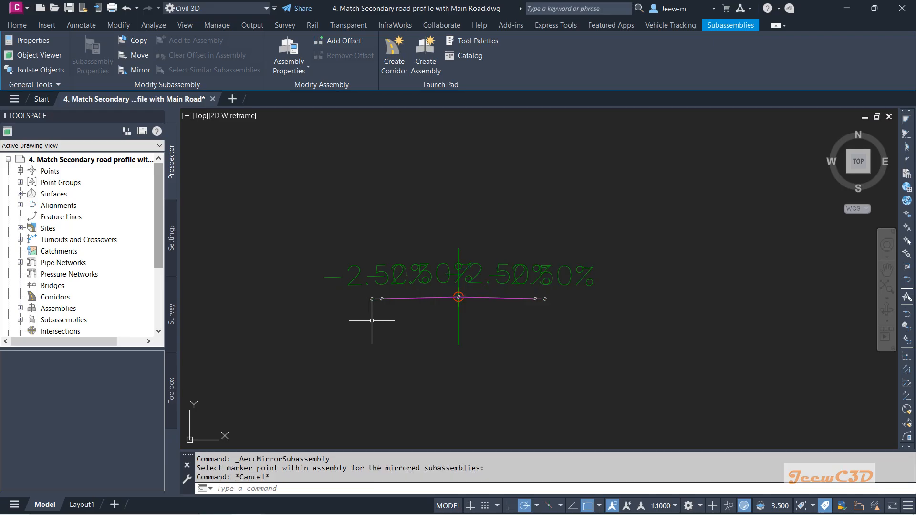
Step: Rename the mirrored inner lane subassembly as "Temp Lane LHS" and accept its properties
{"action": "left_click", "coordinate": [426, 298]}
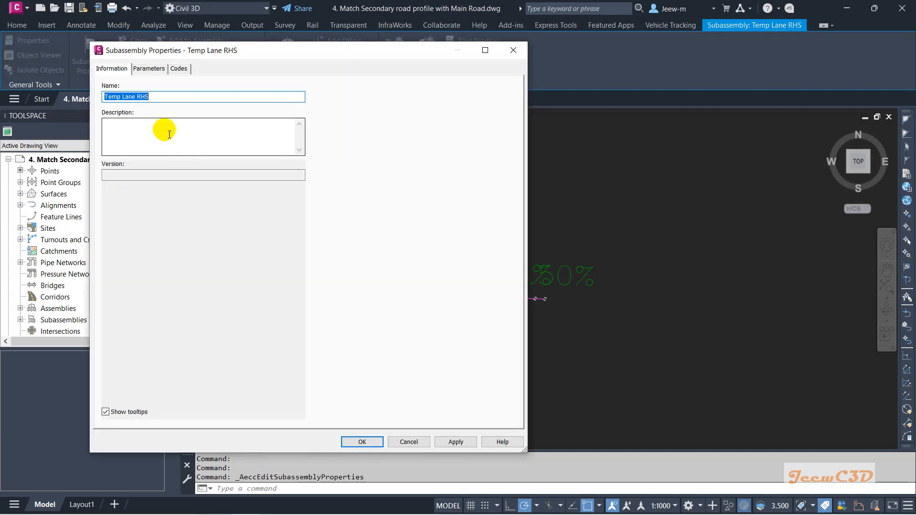
{"action": "left_click", "coordinate": [142, 97]}
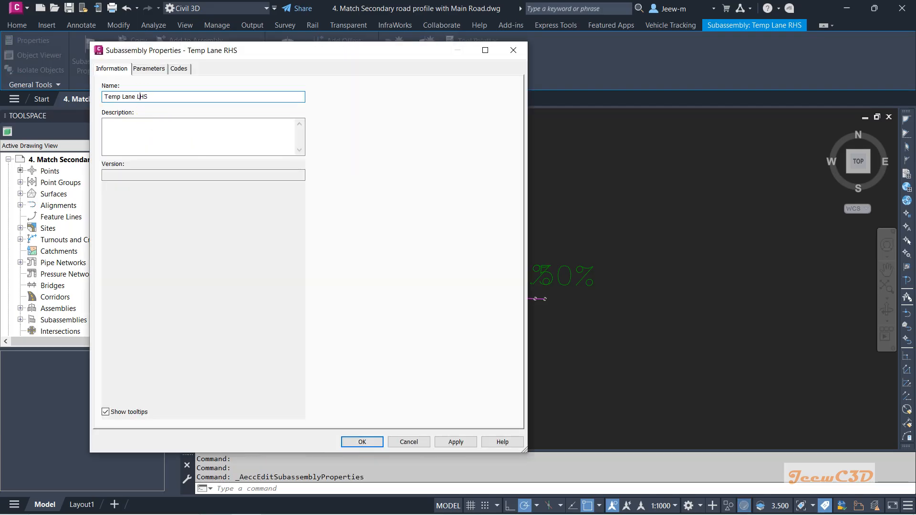
{"action": "left_click", "coordinate": [355, 441]}
{"action": "scroll", "coordinate": [374, 305], "scroll_direction": "up", "scroll_amount": 3}
{"action": "key", "text": "Escape"}
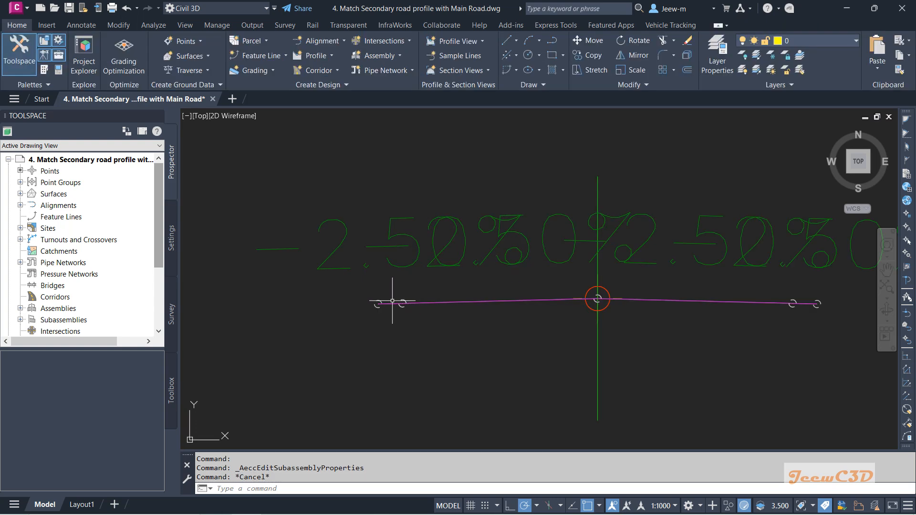
Step: Rename the mirrored outer extension subassembly as "Temp Lane LHS - Ext" and accept its properties
{"action": "left_click", "coordinate": [388, 304]}
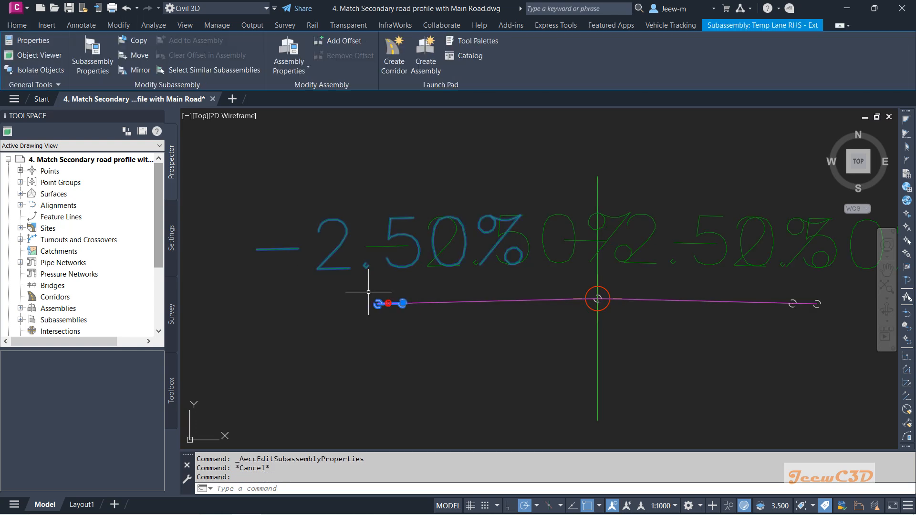
{"action": "left_click", "coordinate": [97, 66]}
{"action": "left_click", "coordinate": [172, 96]}
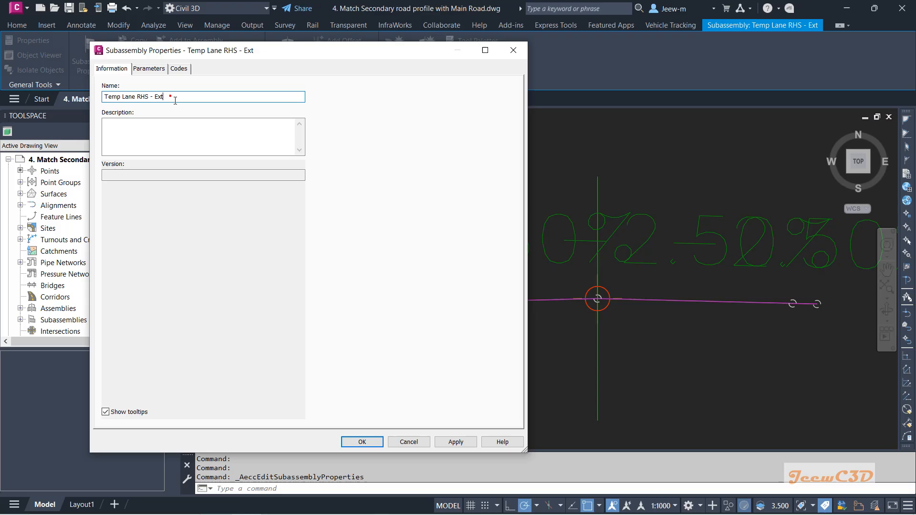
{"action": "left_click", "coordinate": [138, 97]}
{"action": "key", "text": "BackSpace"}
{"action": "type", "text": "L"}
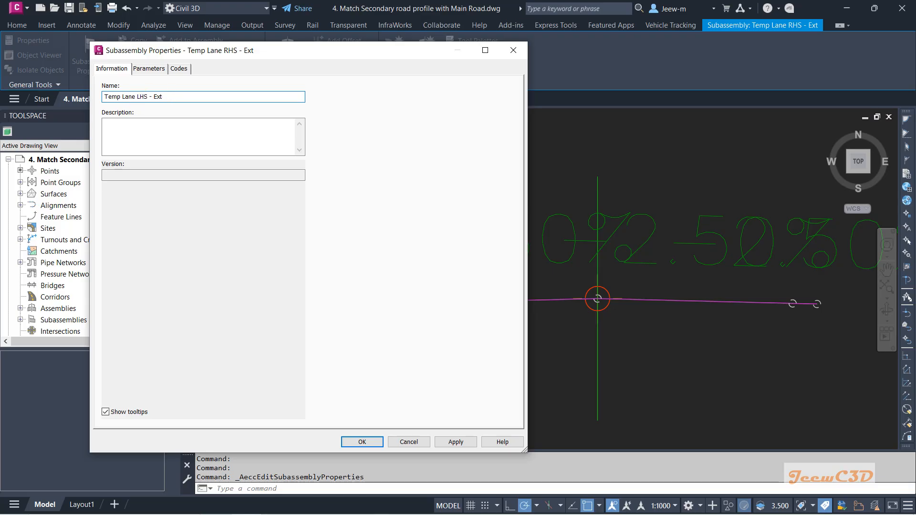
{"action": "left_click", "coordinate": [361, 442]}
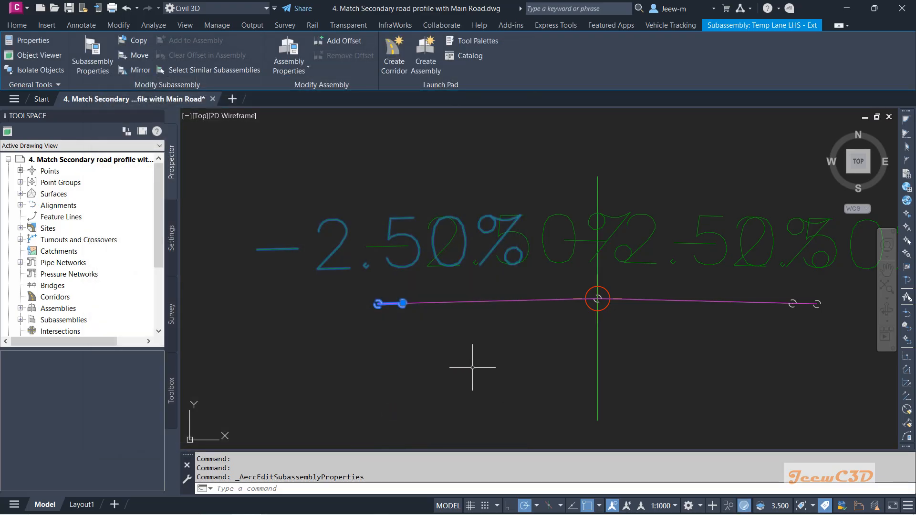
{"action": "key", "text": "Escape"}
Step: Open the object layer settings in the drawing settings of "4. Match Secondary road profile with Main Road"
{"action": "scroll", "coordinate": [477, 368], "scroll_direction": "down", "scroll_amount": 8}
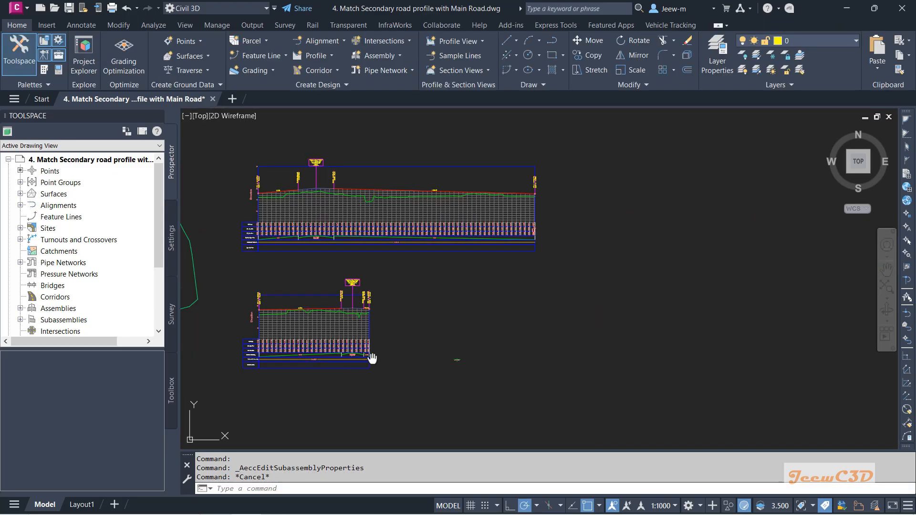
{"action": "middle_click_drag", "start_coordinate": [372, 359], "coordinate": [675, 351]}
{"action": "scroll", "coordinate": [675, 351], "scroll_direction": "down", "scroll_amount": 2}
{"action": "scroll", "coordinate": [418, 278], "scroll_direction": "up", "scroll_amount": 4}
{"action": "scroll", "coordinate": [422, 281], "scroll_direction": "up", "scroll_amount": 4}
{"action": "mouse_move", "coordinate": [420, 283]}
{"action": "middle_mouse_down"}
{"action": "mouse_move", "coordinate": [360, 286]}
{"action": "mouse_move", "coordinate": [373, 284]}
{"action": "middle_mouse_up"}
{"action": "scroll", "coordinate": [360, 286], "scroll_direction": "down", "scroll_amount": 5}
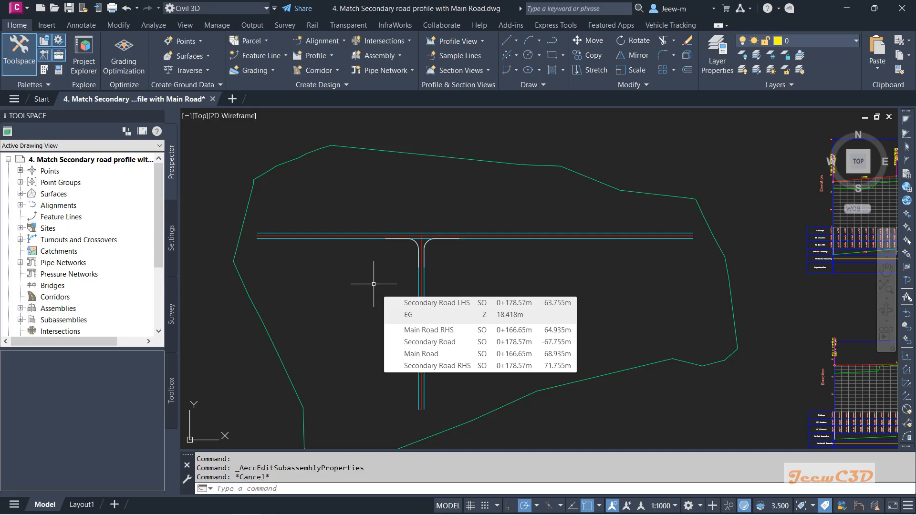
{"action": "left_click", "coordinate": [170, 238]}
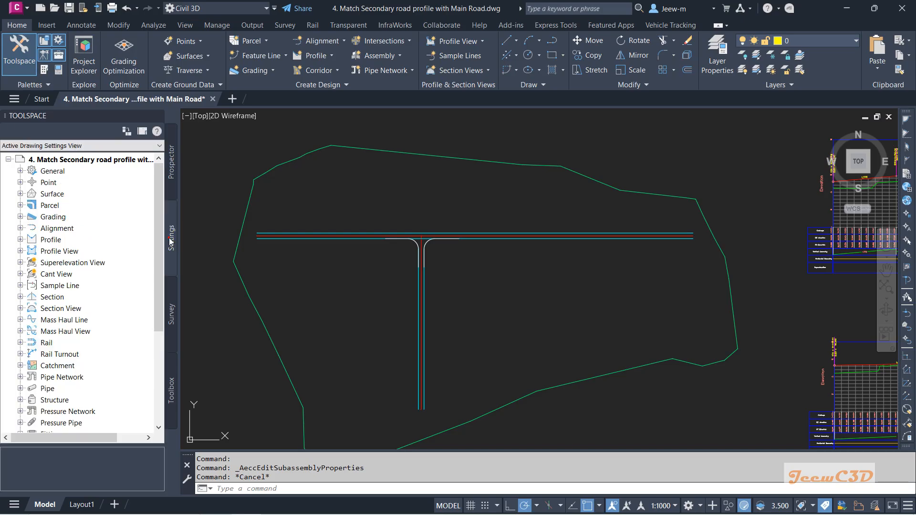
{"action": "left_click", "coordinate": [102, 160]}
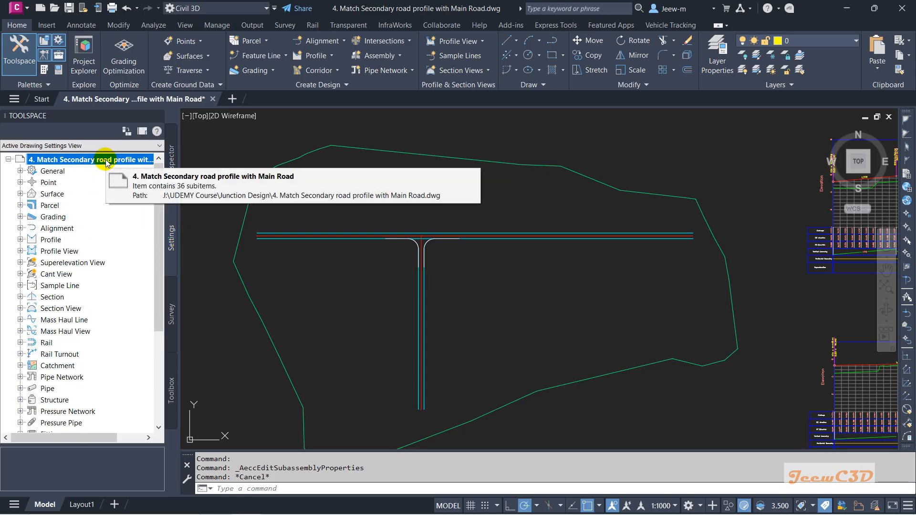
{"action": "right_click", "coordinate": [106, 162]}
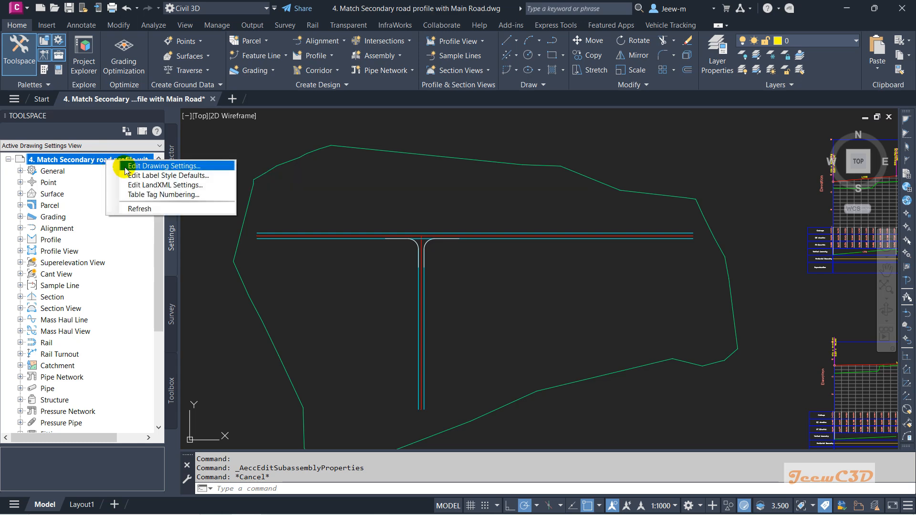
{"action": "left_click", "coordinate": [148, 167]}
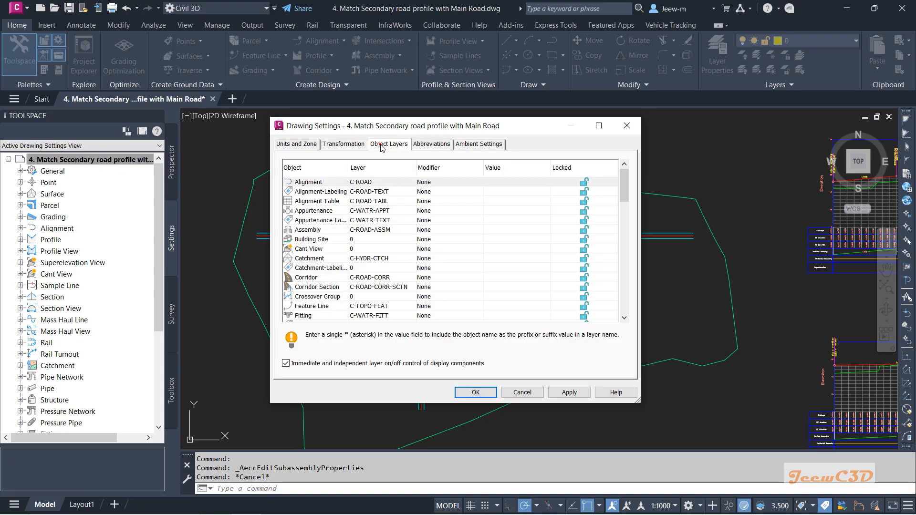
Step: Give the Corridor object layer C-ROAD-CORR a Suffix modifier with the value "-*" and accept the drawing settings
{"action": "left_click", "coordinate": [314, 277]}
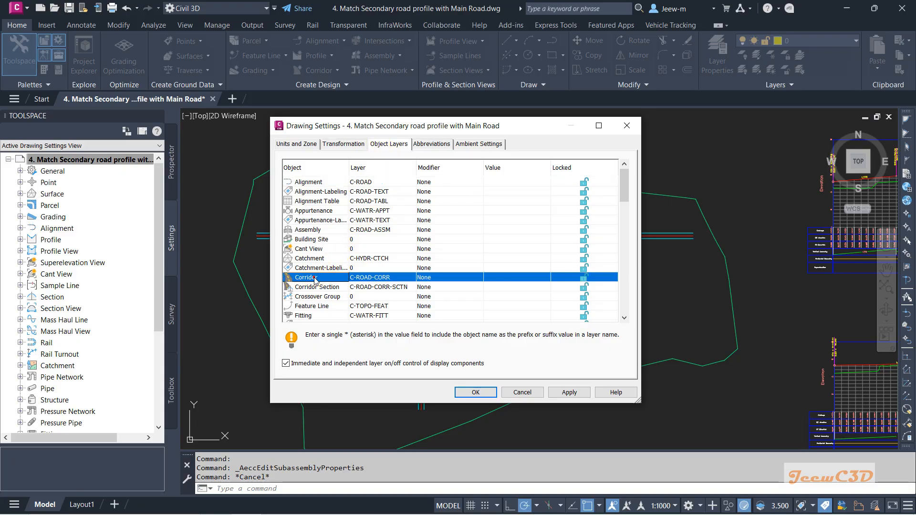
{"action": "left_click", "coordinate": [421, 278]}
{"action": "left_click", "coordinate": [428, 304]}
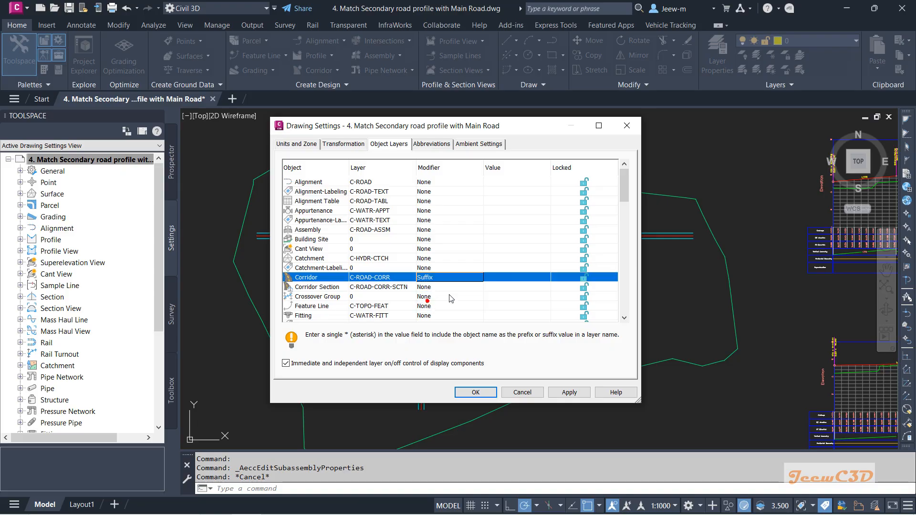
{"action": "left_click", "coordinate": [492, 278]}
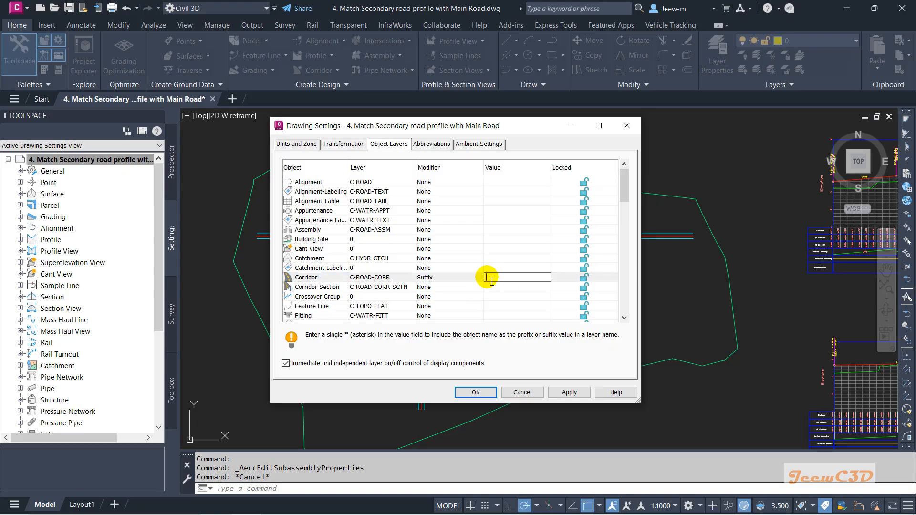
{"action": "type", "text": "-"}
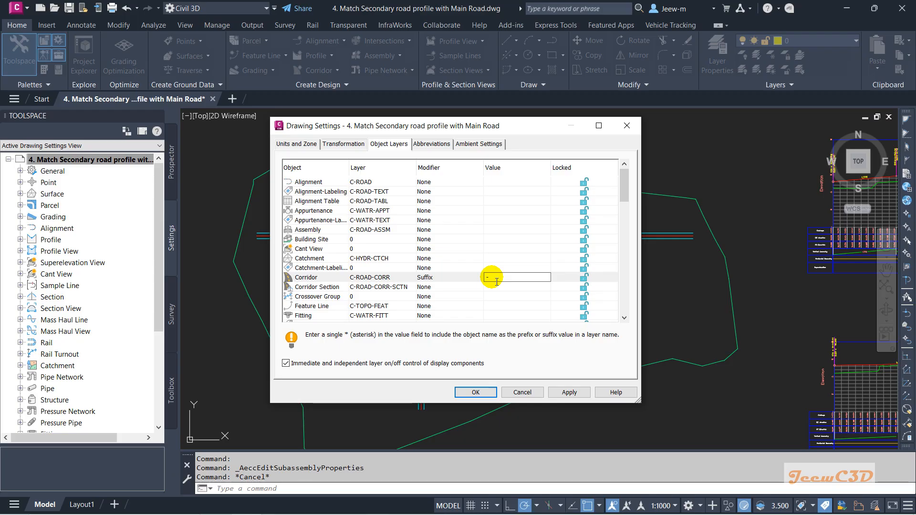
{"action": "type", "text": "*"}
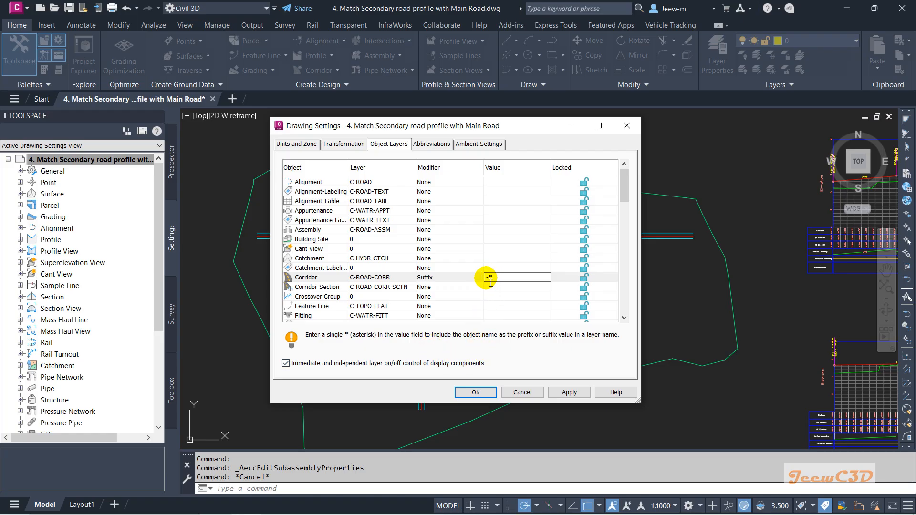
{"action": "left_click", "coordinate": [478, 393]}
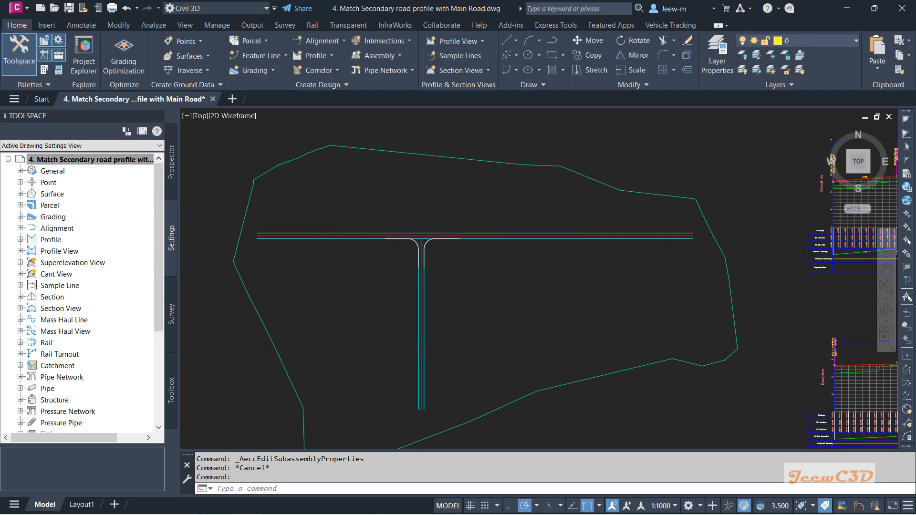
Step: Start a new corridor and name it "Temp Corridor - Main Road"
{"action": "scroll", "coordinate": [501, 312], "scroll_direction": "down", "scroll_amount": 5}
{"action": "left_click", "coordinate": [174, 173]}
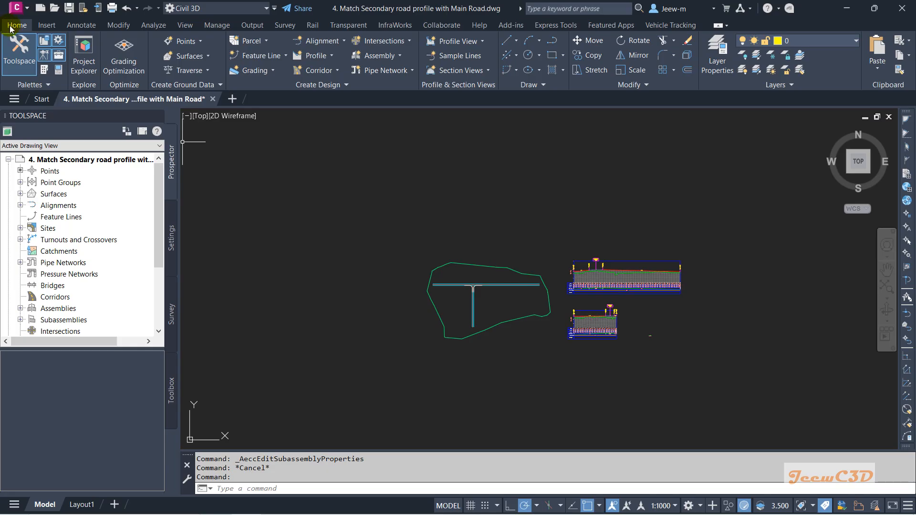
{"action": "left_click", "coordinate": [317, 74]}
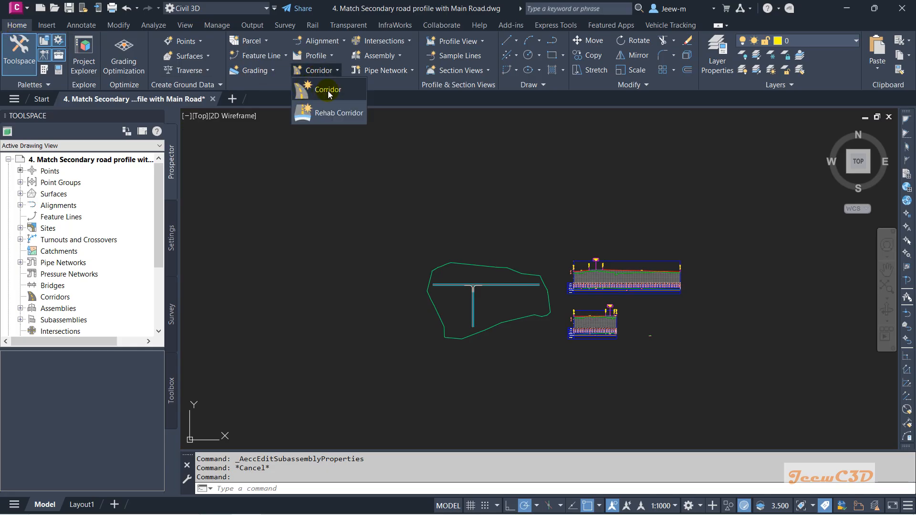
{"action": "left_click", "coordinate": [328, 91]}
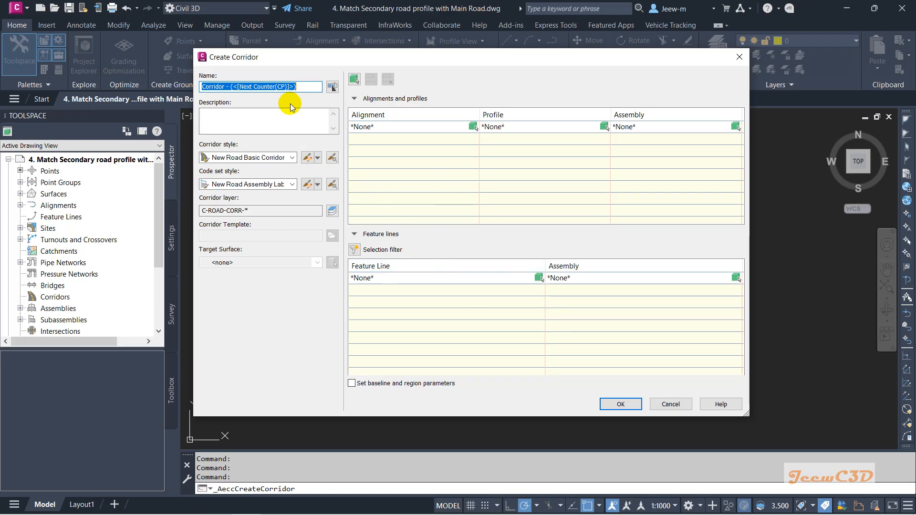
{"action": "type", "text": "Temp Corridor - ma"}
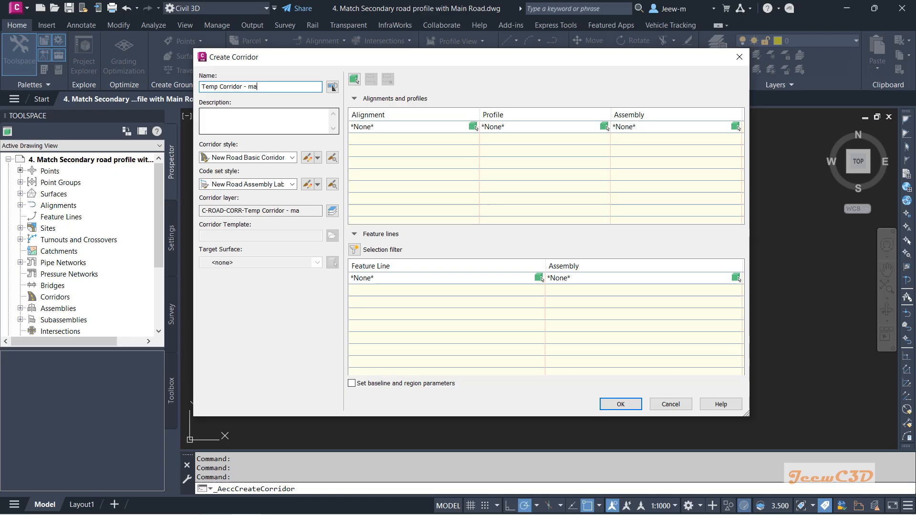
{"action": "key", "text": "BackSpace"}
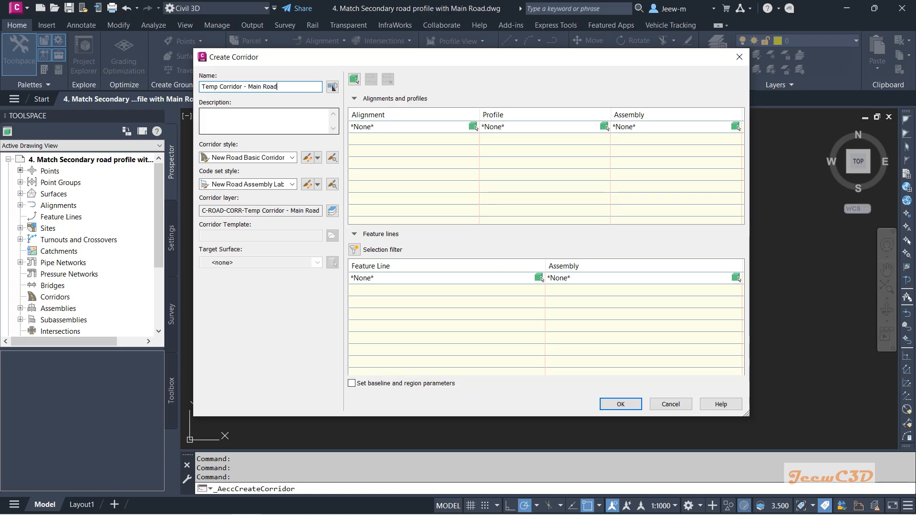
Step: Assign the Main Road alignment, Main Road Profile and Temporary Corridor - Main Road assembly, and accept the corridor with baseline and region parameters enabled
{"action": "left_click", "coordinate": [363, 127]}
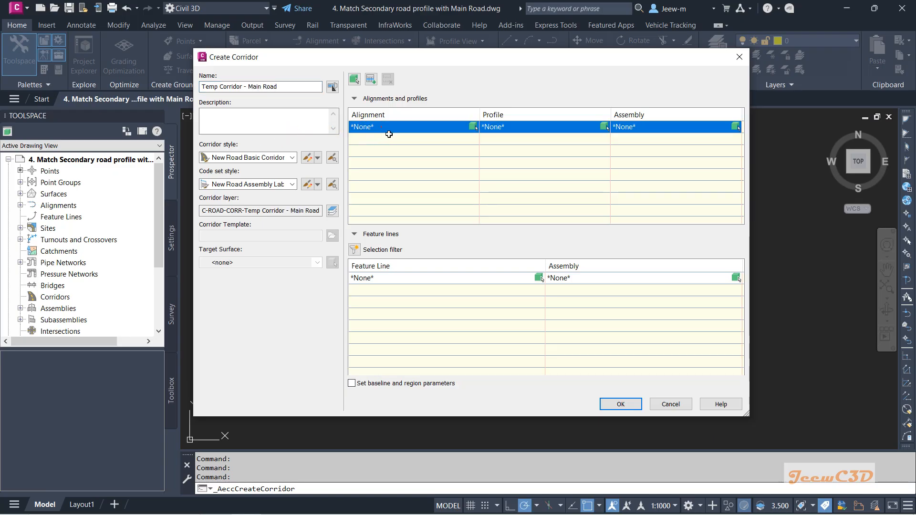
{"action": "left_click", "coordinate": [381, 128]}
{"action": "left_click", "coordinate": [379, 150]}
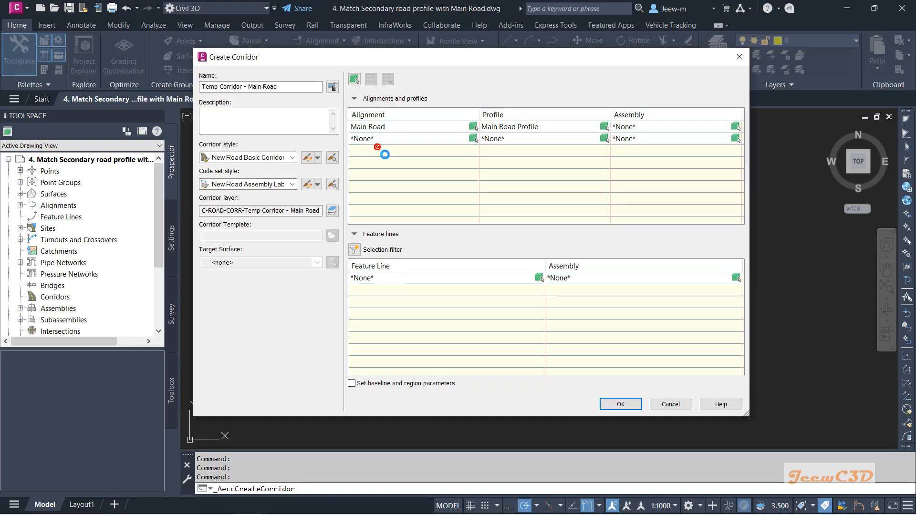
{"action": "left_click", "coordinate": [509, 127]}
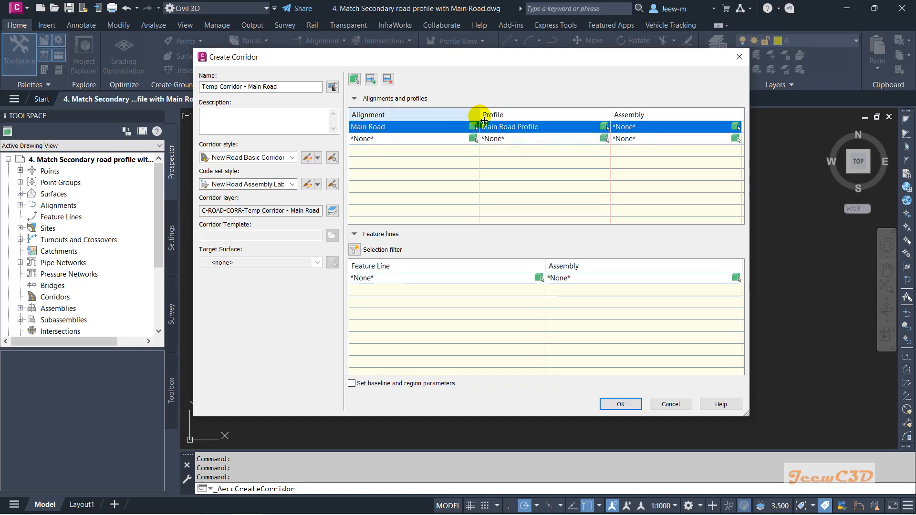
{"action": "left_click", "coordinate": [509, 127]}
{"action": "left_click", "coordinate": [526, 150]}
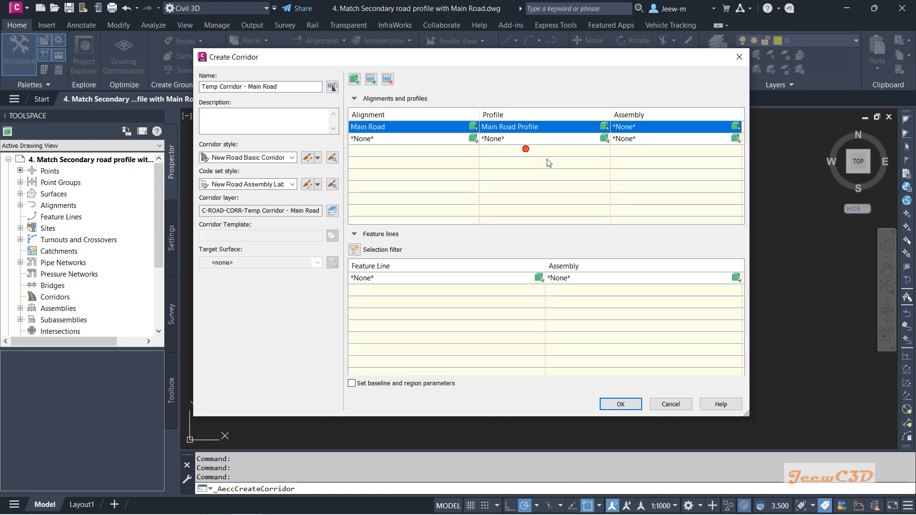
{"action": "left_click", "coordinate": [634, 127]}
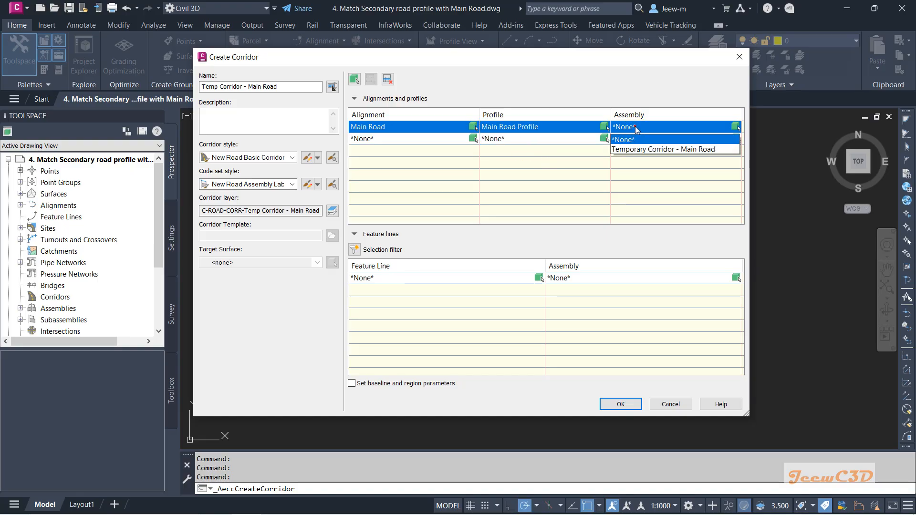
{"action": "left_click", "coordinate": [679, 149]}
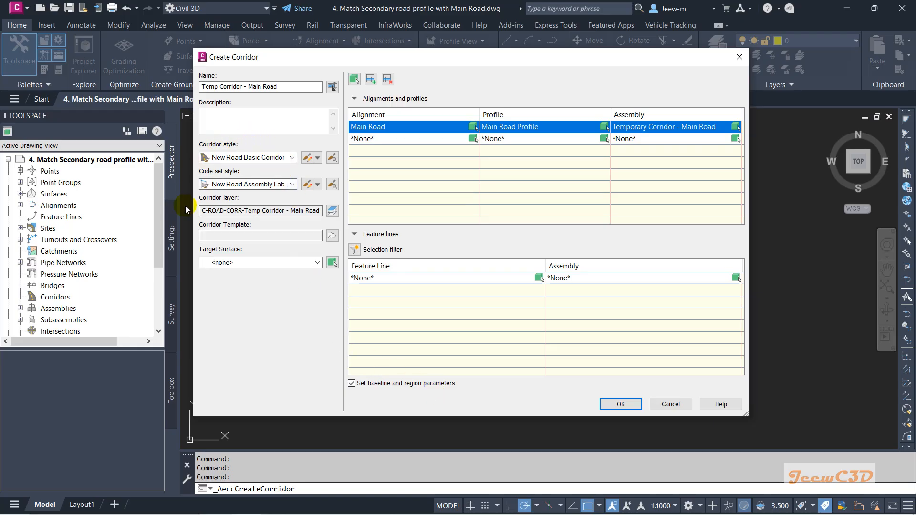
{"action": "left_click", "coordinate": [619, 404]}
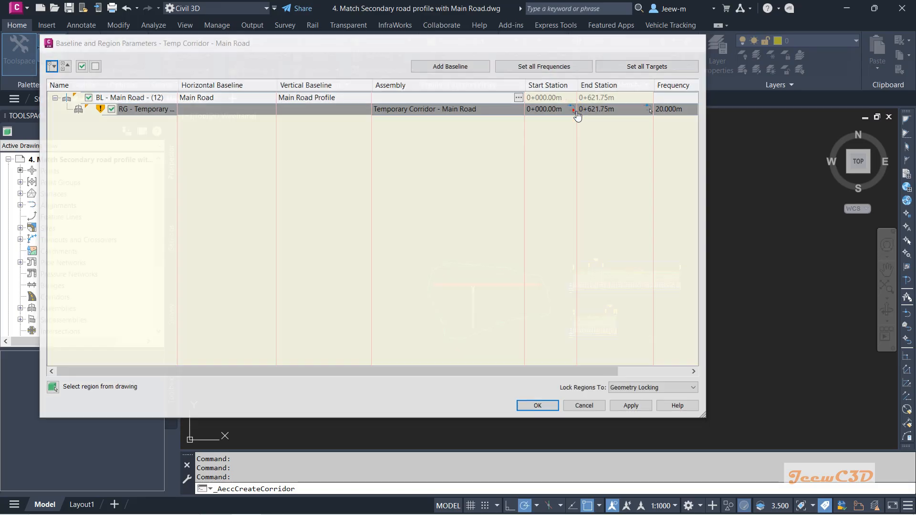
Step: Set the region's start station to 0+182.81m at the west endpoint of the intersection's edge line on the main road
{"action": "left_click", "coordinate": [574, 109]}
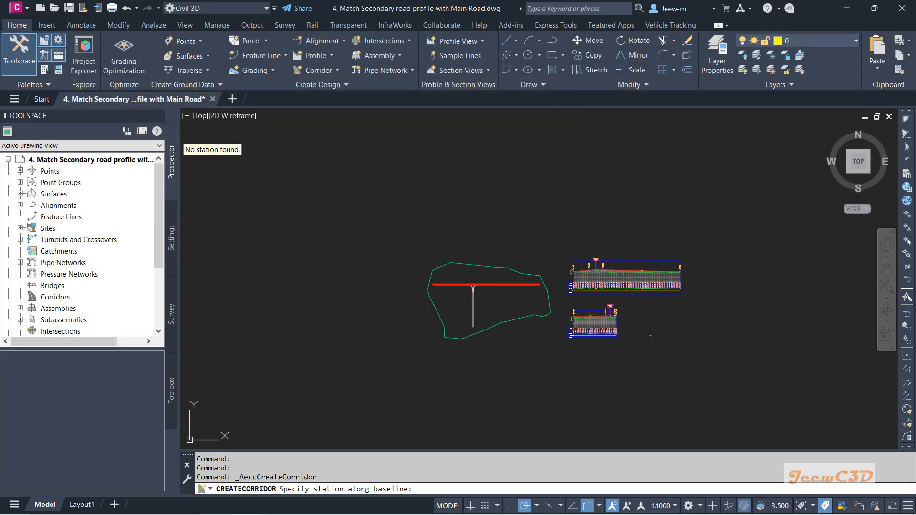
{"action": "scroll", "coordinate": [484, 293], "scroll_direction": "up", "scroll_amount": 8}
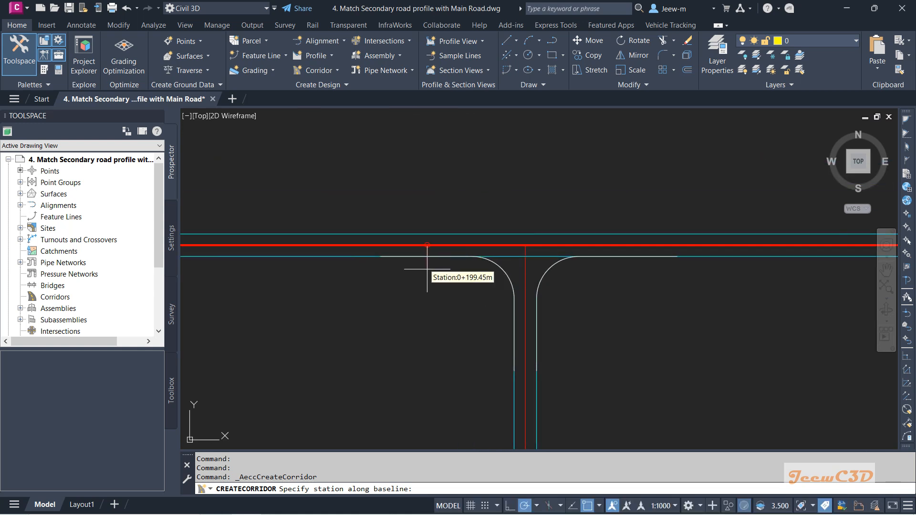
{"action": "scroll", "coordinate": [379, 264], "scroll_direction": "up", "scroll_amount": 5}
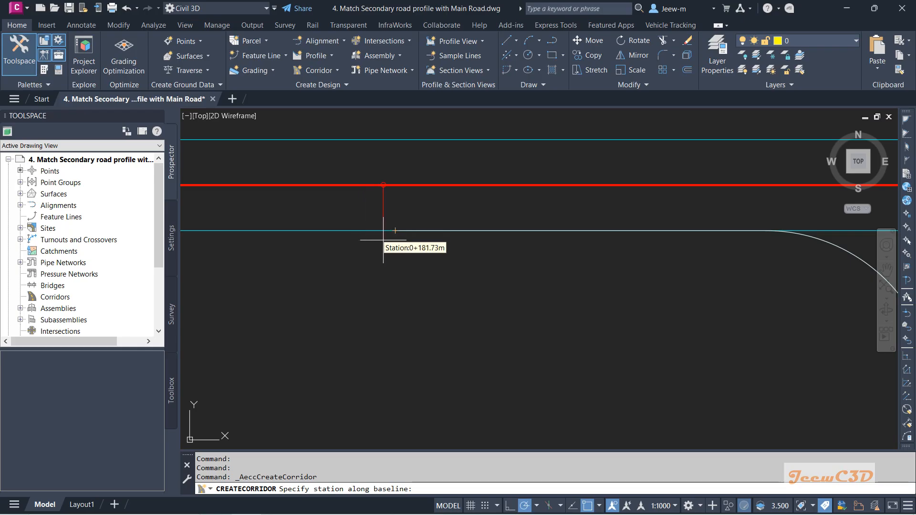
{"action": "left_click", "coordinate": [395, 231]}
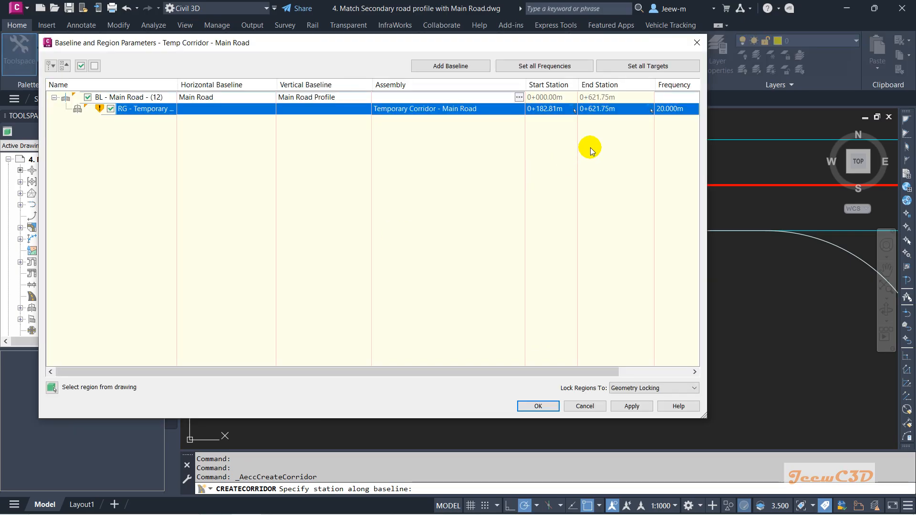
Step: Set the region's end station to 0+288.48m by snapping to the east endpoint of the intersection's edge line
{"action": "left_click", "coordinate": [651, 111]}
{"action": "scroll", "coordinate": [507, 266], "scroll_direction": "down", "scroll_amount": 3}
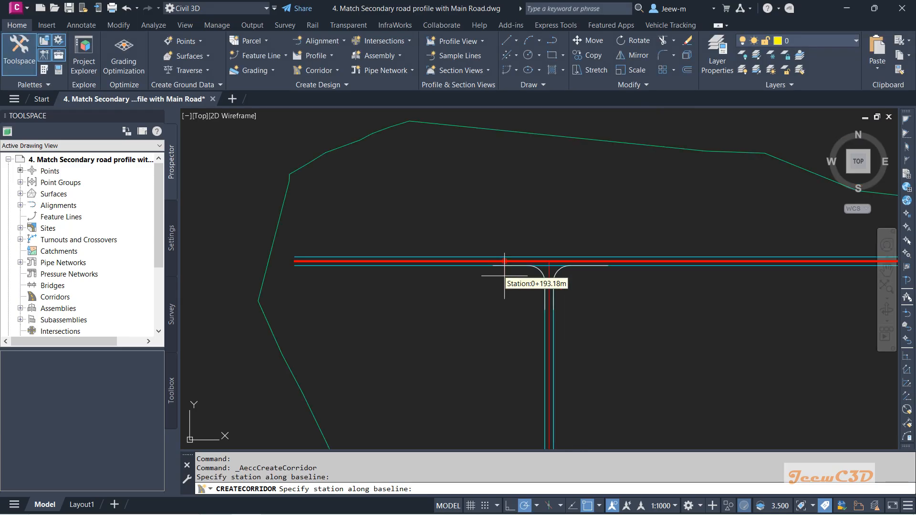
{"action": "scroll", "coordinate": [505, 229], "scroll_direction": "up", "scroll_amount": 5}
{"action": "scroll", "coordinate": [646, 247], "scroll_direction": "up", "scroll_amount": 4}
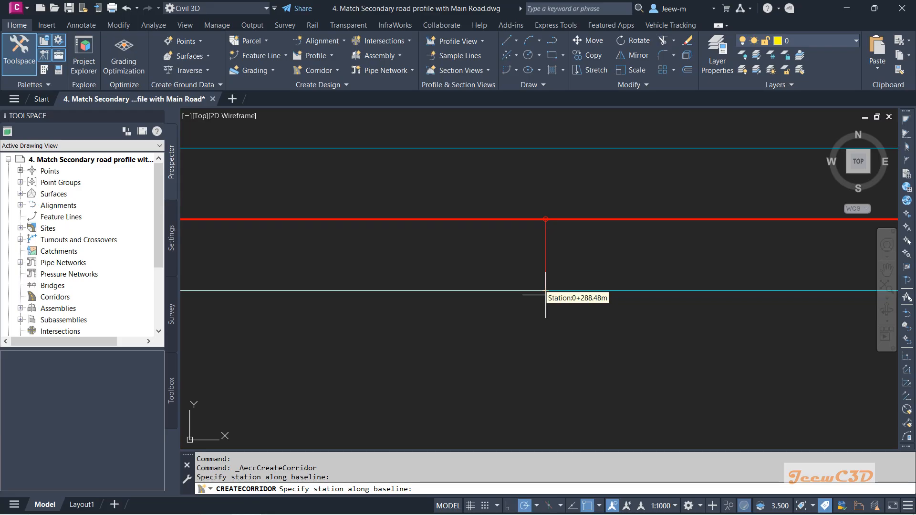
{"action": "right_click", "coordinate": [594, 455], "text": "shift"}
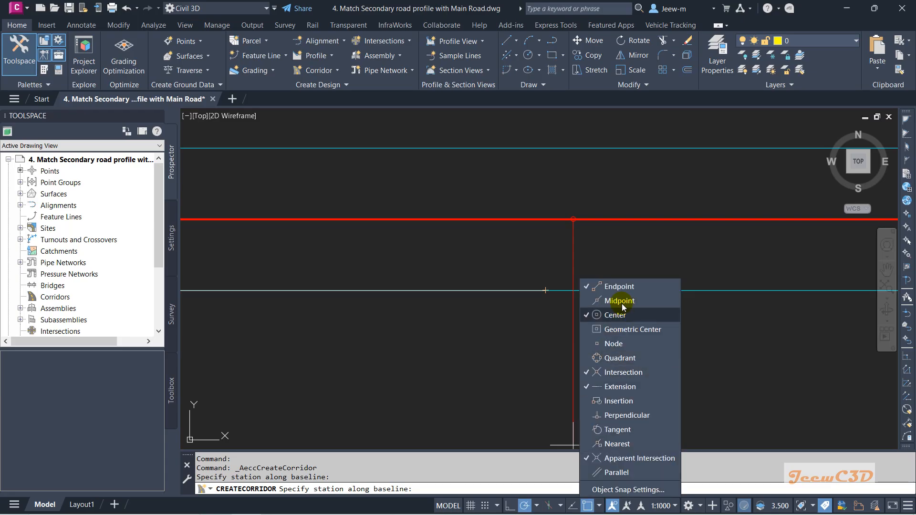
{"action": "left_click", "coordinate": [618, 287]}
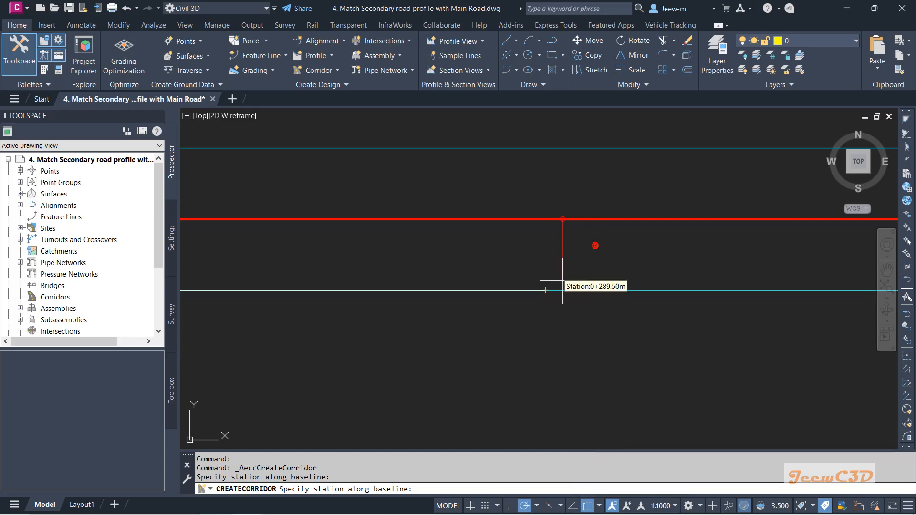
{"action": "left_click", "coordinate": [547, 290]}
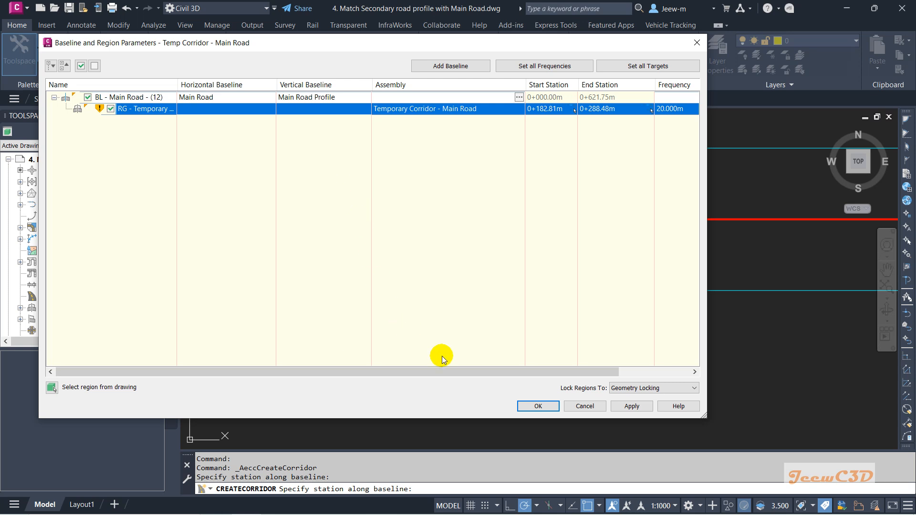
Step: Set the region's horizontal baseline assembly frequencies to 1 m along tangents, for the curve increment and along spirals
{"action": "left_click_drag", "start_coordinate": [445, 372], "coordinate": [495, 372]}
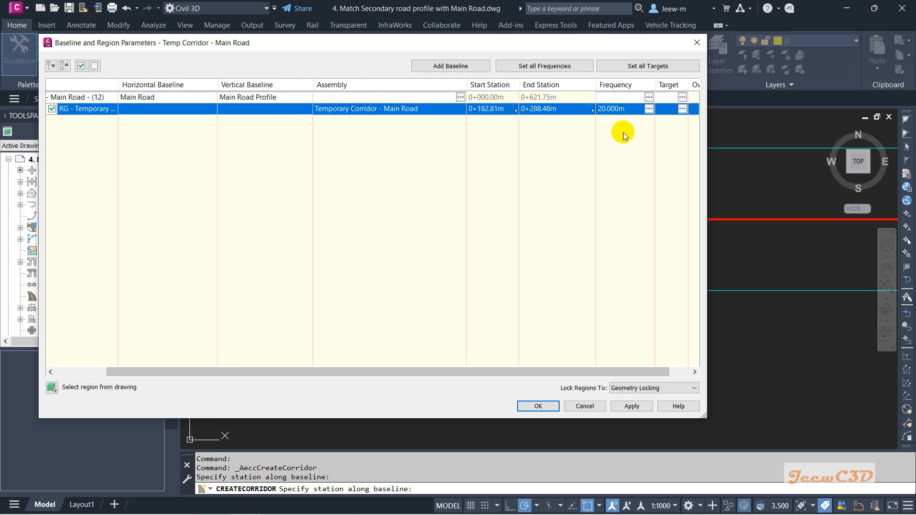
{"action": "left_click", "coordinate": [648, 109]}
{"action": "left_click", "coordinate": [731, 94]}
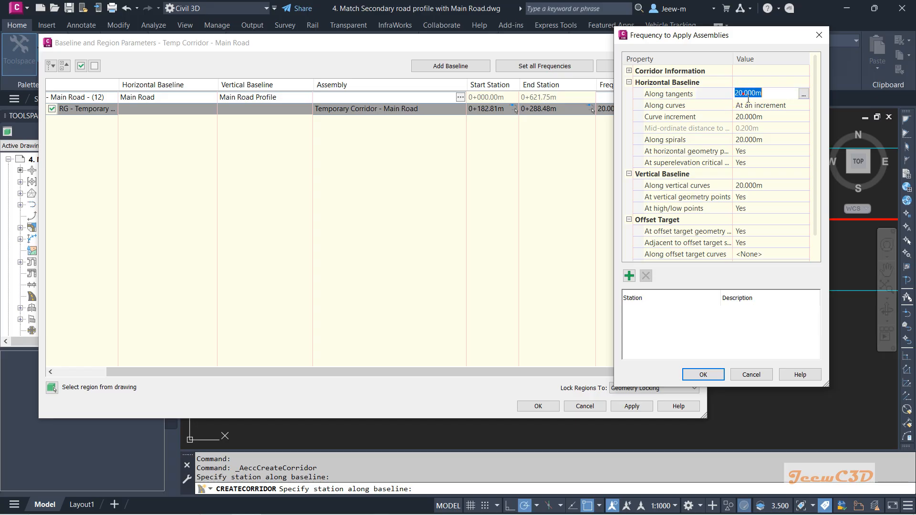
{"action": "type", "text": "1"}
{"action": "left_click", "coordinate": [745, 116]}
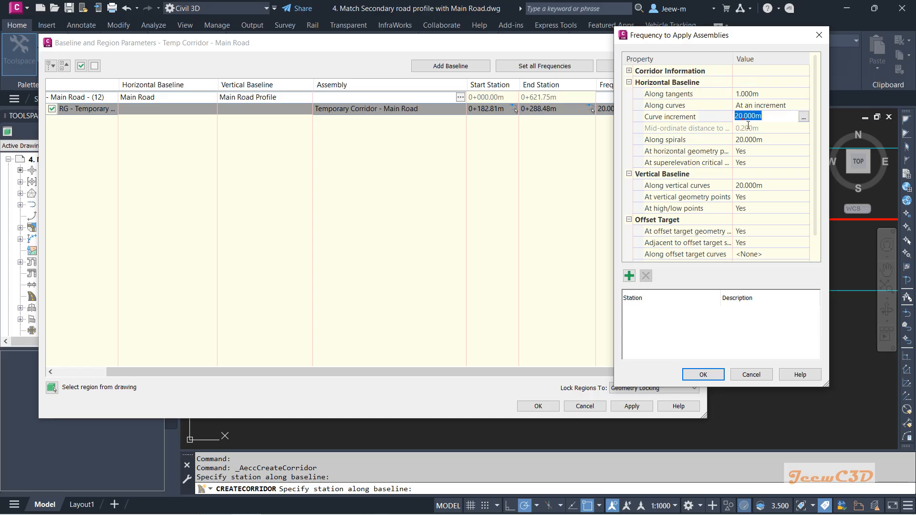
{"action": "type", "text": "1"}
{"action": "key", "text": "Return"}
{"action": "left_click", "coordinate": [745, 141]}
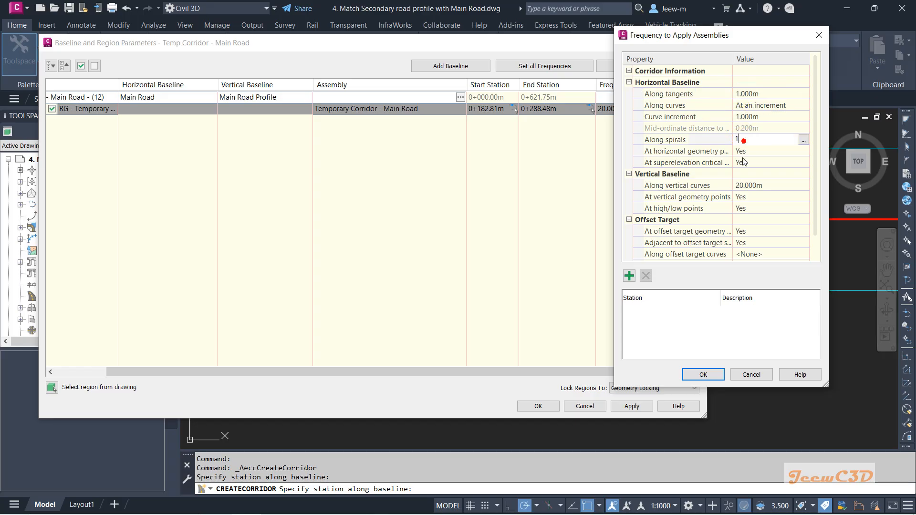
{"action": "type", "text": "1"}
Step: Set the assembly frequency along vertical curves to 1 m and accept the frequency settings
{"action": "left_click", "coordinate": [740, 187]}
{"action": "type", "text": "1"}
{"action": "key", "text": "Return"}
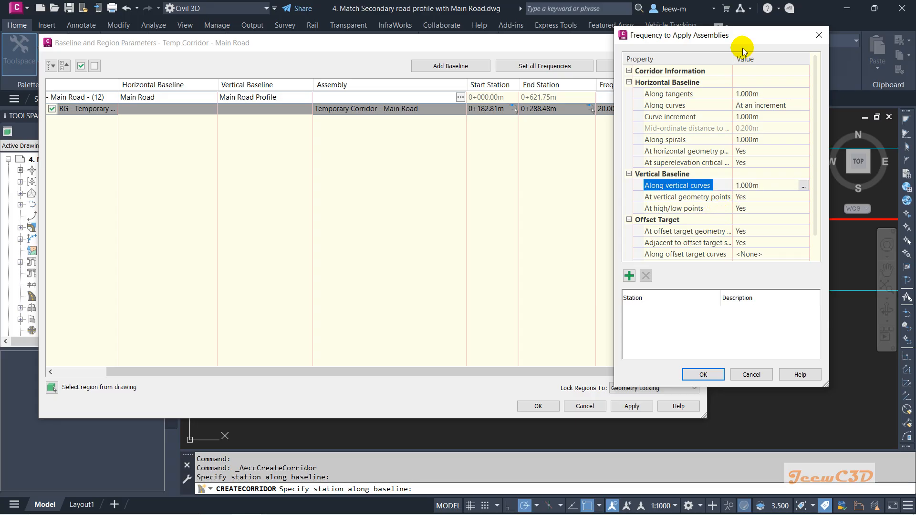
{"action": "left_click_drag", "start_coordinate": [744, 34], "coordinate": [697, 36]}
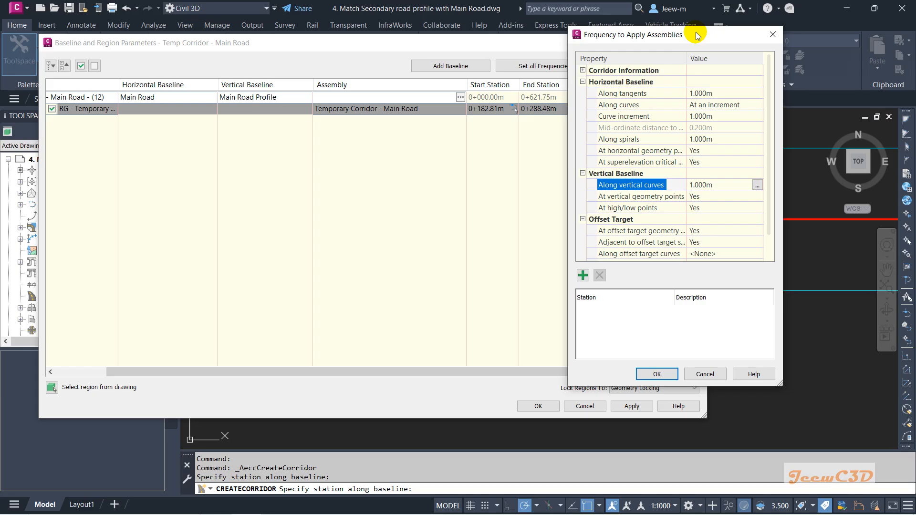
{"action": "left_click", "coordinate": [645, 374]}
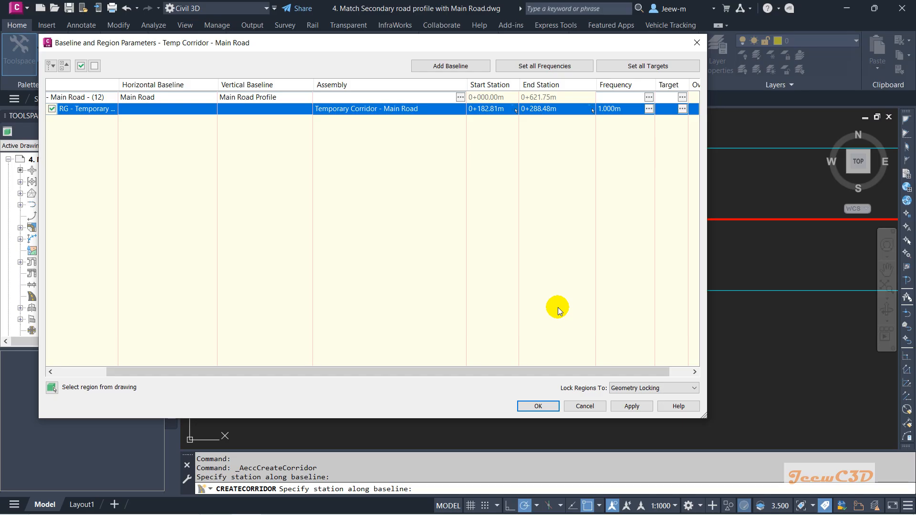
Step: Accept the baseline and region parameters and rebuild the temporary main road corridor
{"action": "left_click", "coordinate": [539, 409]}
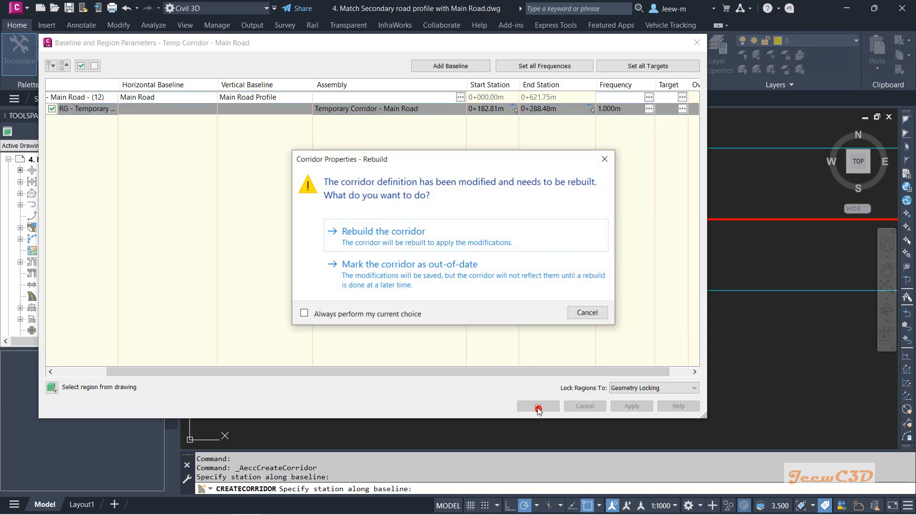
{"action": "left_click", "coordinate": [360, 236]}
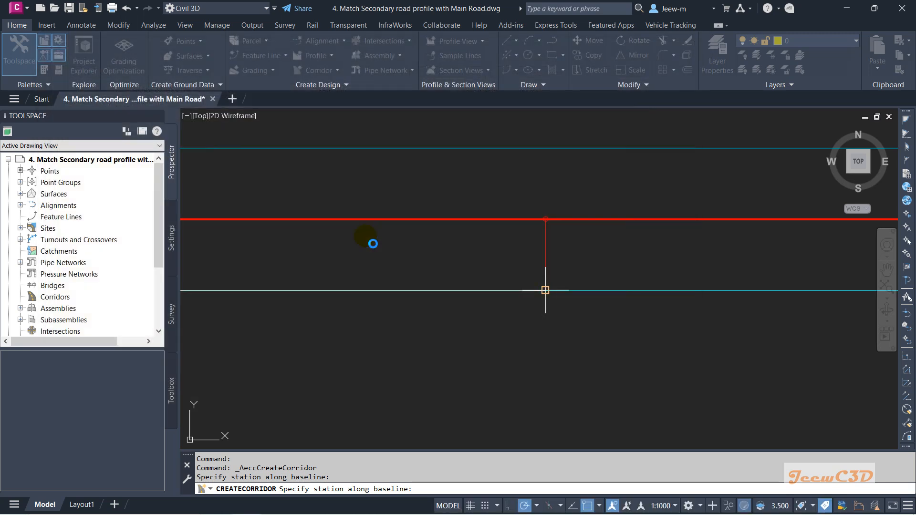
{"action": "scroll", "coordinate": [387, 285], "scroll_direction": "down", "scroll_amount": 8}
{"action": "middle_click_drag", "start_coordinate": [371, 311], "coordinate": [566, 295]}
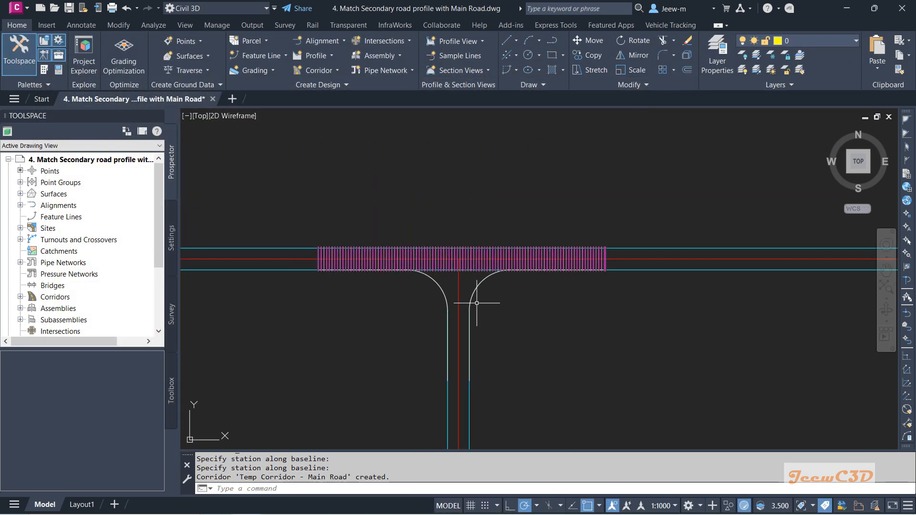
{"action": "scroll", "coordinate": [442, 285], "scroll_direction": "up", "scroll_amount": 6}
{"action": "key", "text": "Escape"}
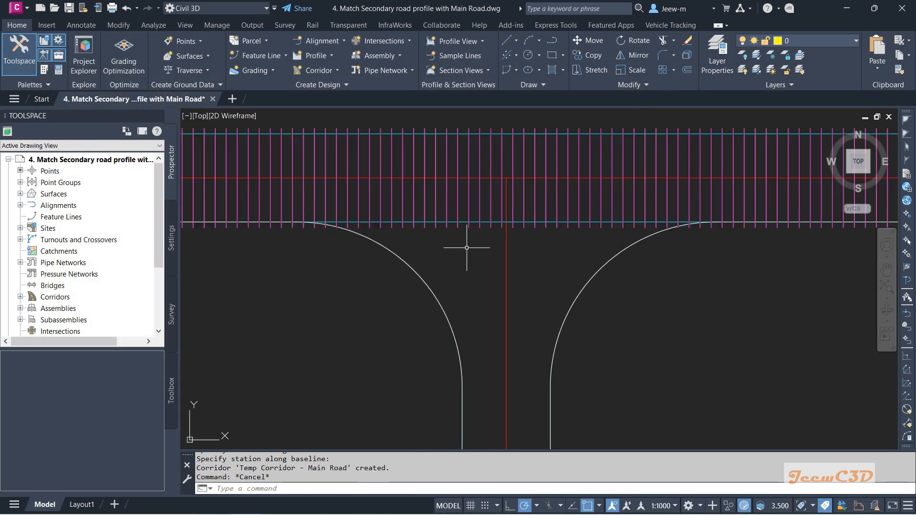
Step: Deselect the new corridor and regenerate the whole drawing with REGENALL
{"action": "left_click", "coordinate": [500, 188]}
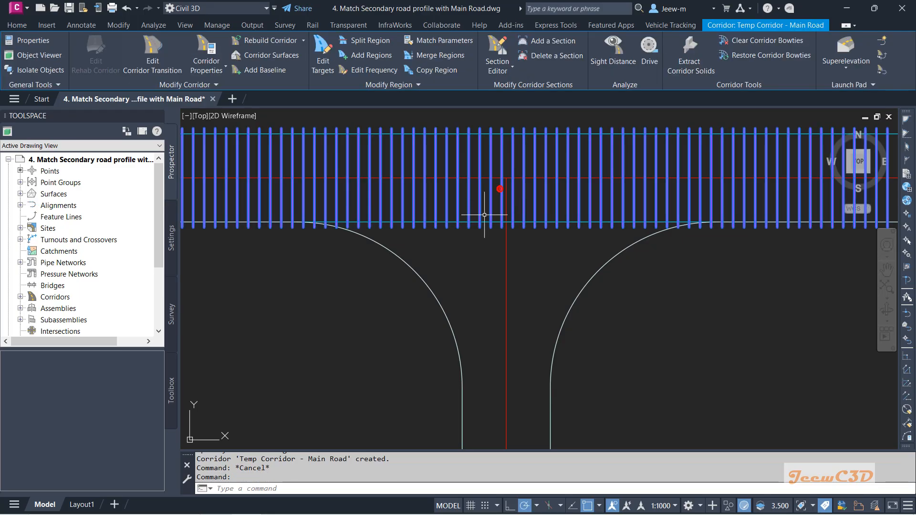
{"action": "key", "text": "Escape"}
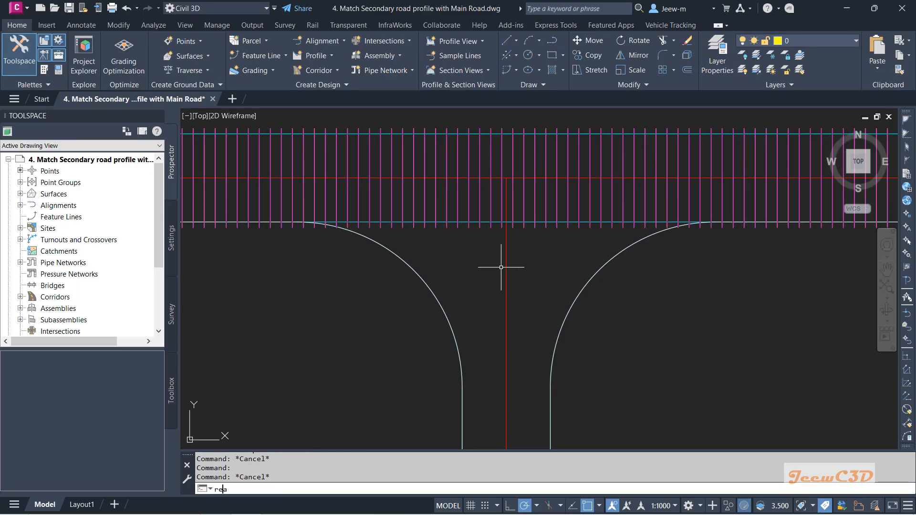
{"action": "type", "text": "rea"}
{"action": "key", "text": "Return"}
{"action": "scroll", "coordinate": [475, 260], "scroll_direction": "down", "scroll_amount": 5}
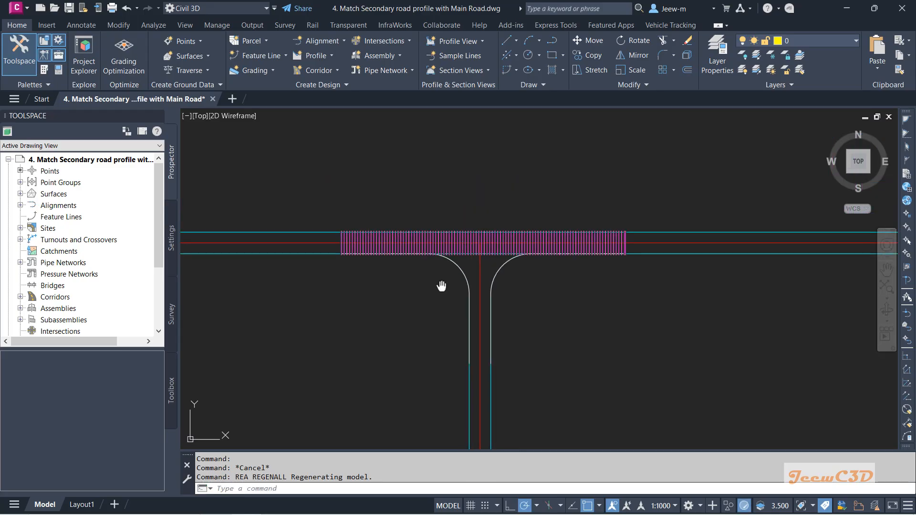
{"action": "middle_click_drag", "start_coordinate": [441, 286], "coordinate": [456, 270]}
{"action": "mouse_move", "coordinate": [456, 270]}
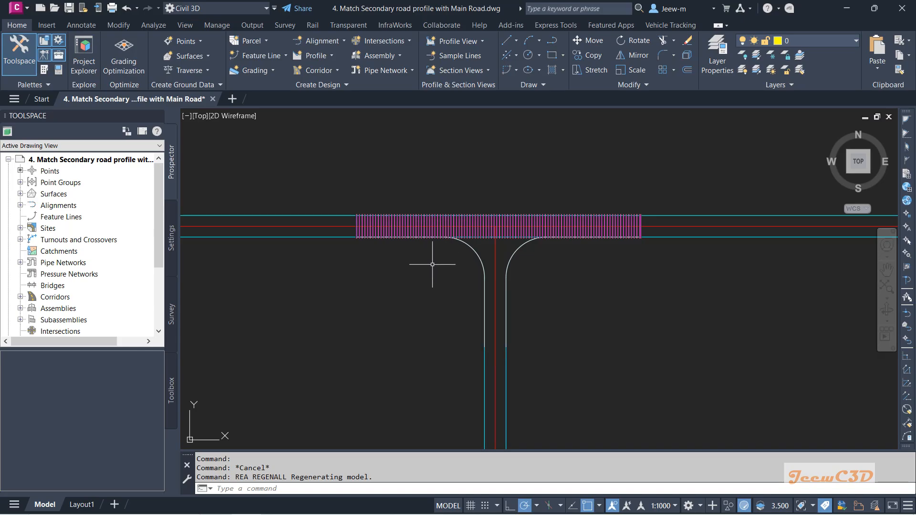
Step: Create a corridor surface in the temporary corridor's properties and name it "Temp Corridor - Main Road - Top"
{"action": "scroll", "coordinate": [458, 228], "scroll_direction": "up", "scroll_amount": 4}
{"action": "left_click", "coordinate": [470, 222]}
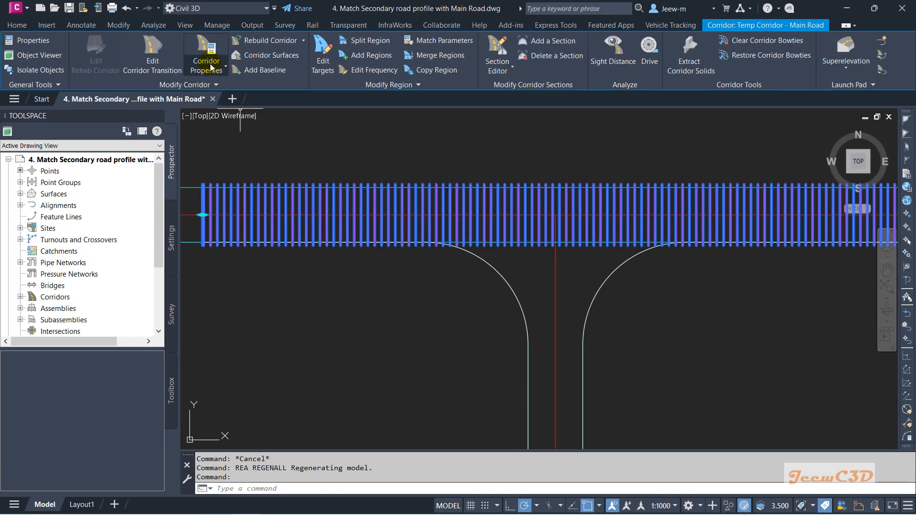
{"action": "left_click", "coordinate": [210, 65]}
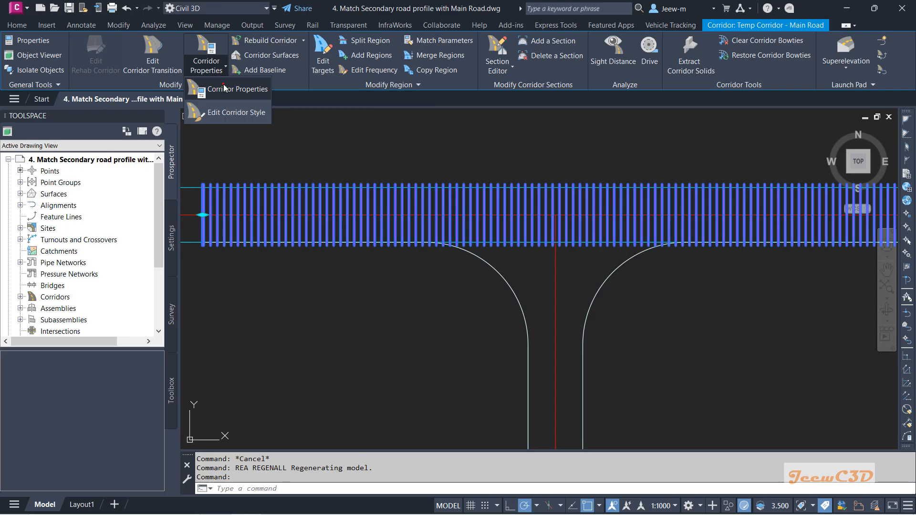
{"action": "left_click", "coordinate": [225, 88]}
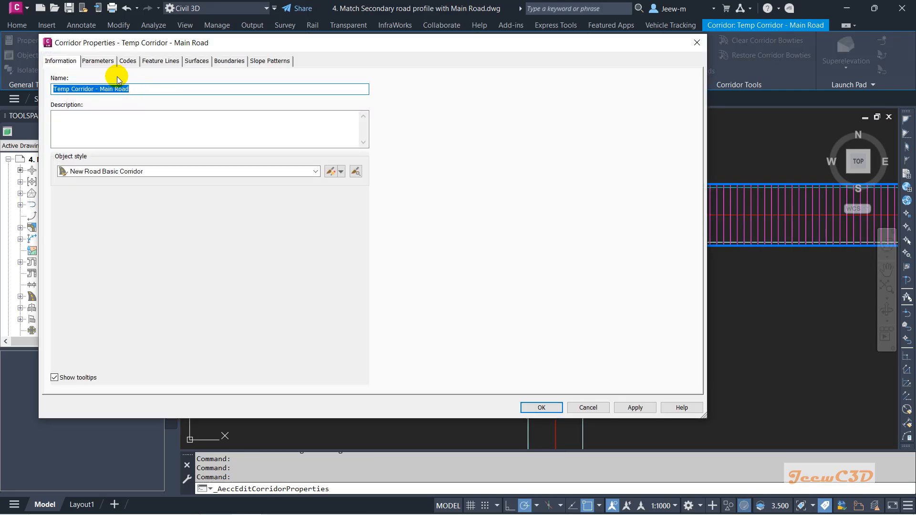
{"action": "left_click", "coordinate": [104, 62]}
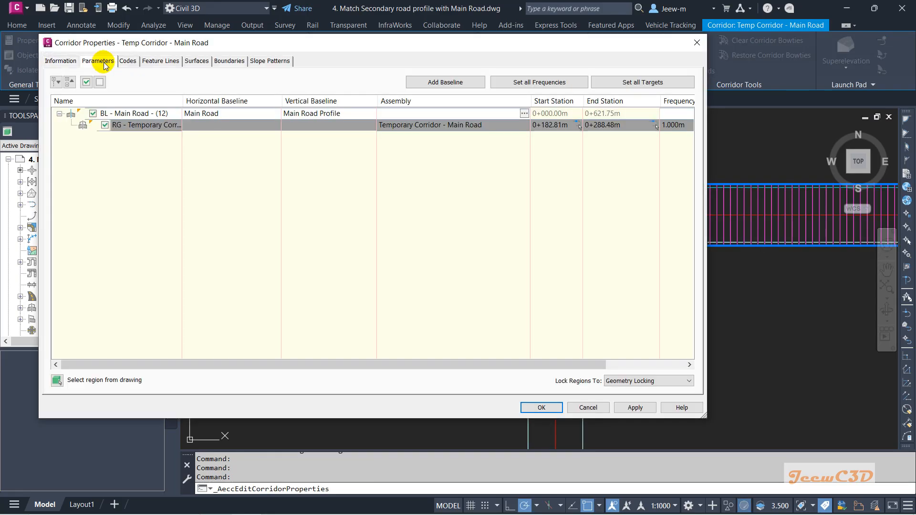
{"action": "left_click", "coordinate": [197, 61]}
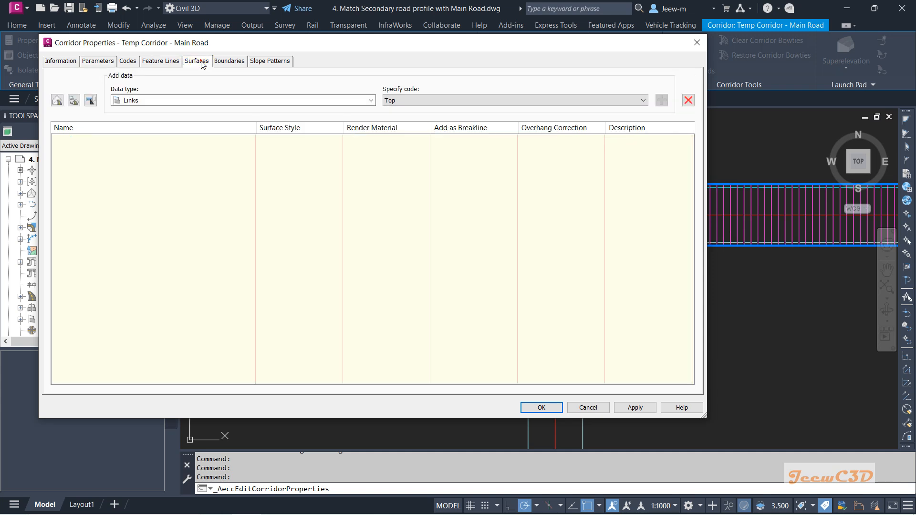
{"action": "left_click", "coordinate": [56, 101]}
{"action": "left_click", "coordinate": [154, 143]}
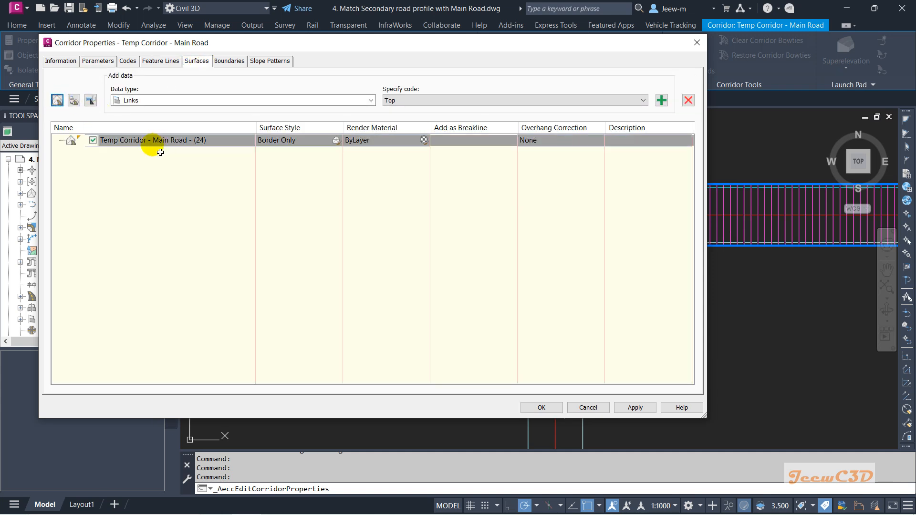
{"action": "left_click", "coordinate": [206, 143]}
{"action": "left_click", "coordinate": [212, 141]}
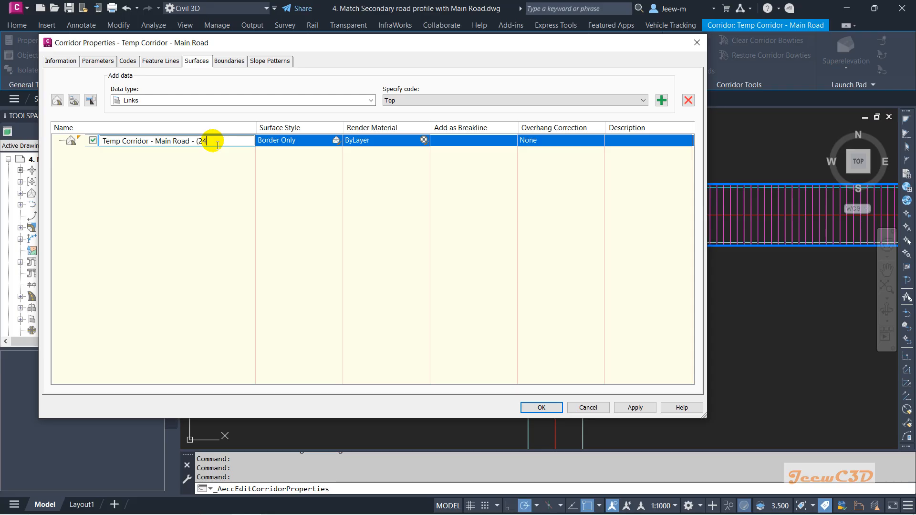
{"action": "type", "text": "Top"}
{"action": "left_click", "coordinate": [201, 186]}
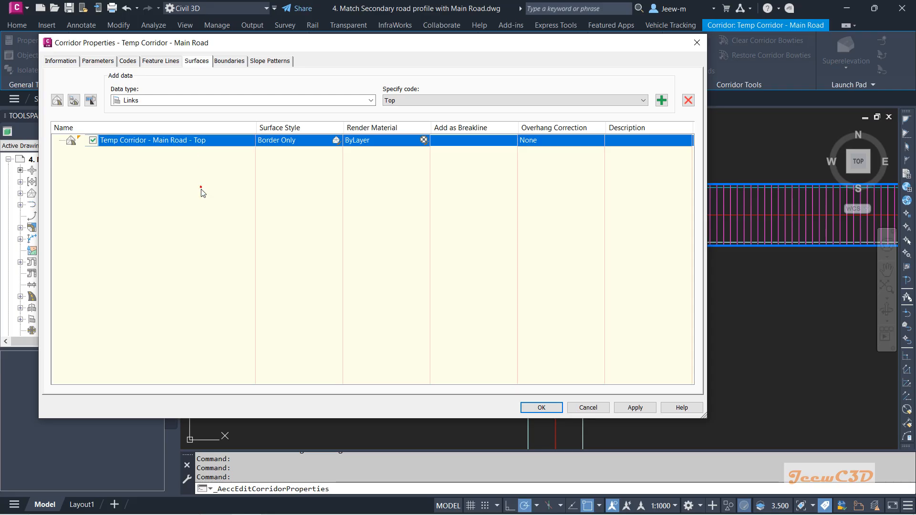
Step: Add the Top link code to the surface as a breakline and set its overhang correction to Top Links
{"action": "left_click", "coordinate": [661, 101]}
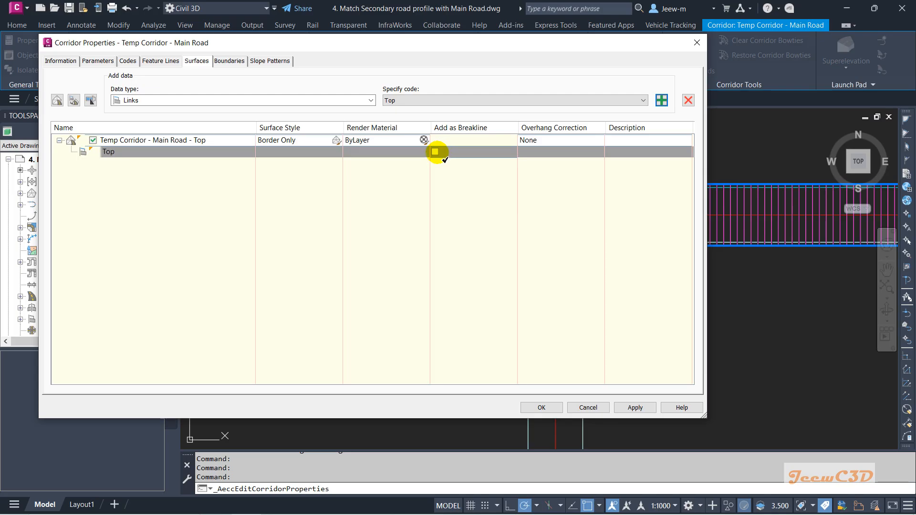
{"action": "left_click", "coordinate": [435, 151]}
{"action": "left_click", "coordinate": [548, 142]}
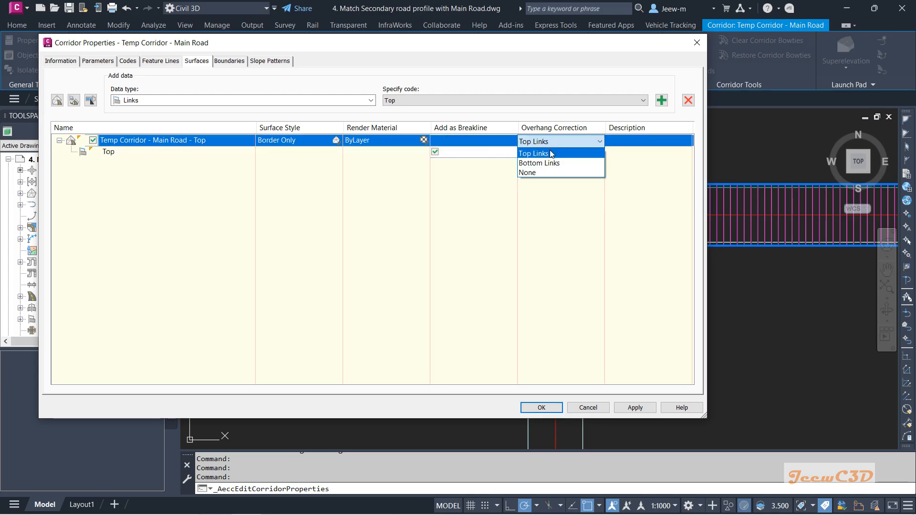
{"action": "left_click", "coordinate": [550, 154]}
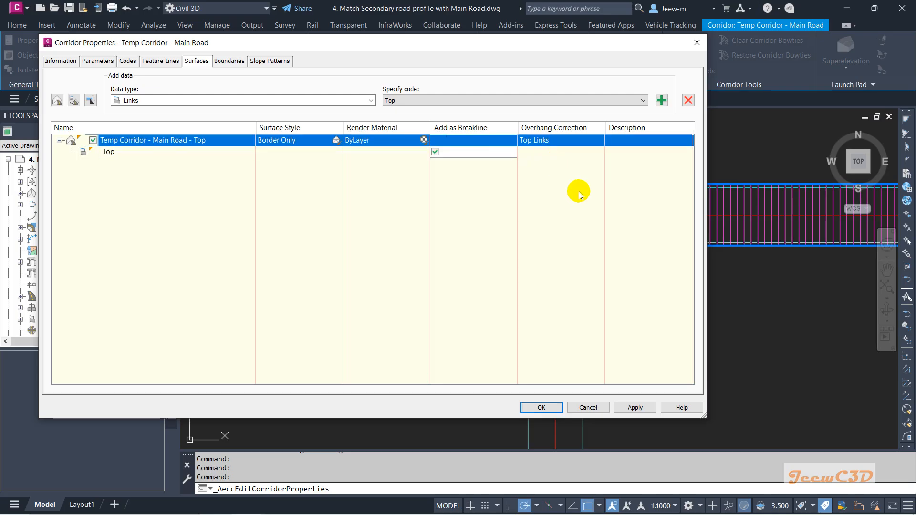
Step: Set the corridor extents as outer boundary of the "Temp Corridor - Main Road - Top" surface and rebuild the corridor
{"action": "left_click", "coordinate": [234, 61]}
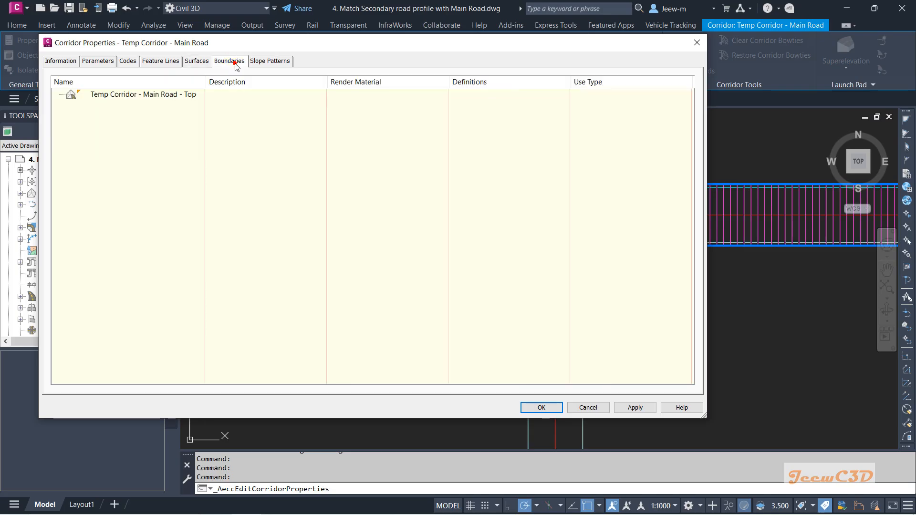
{"action": "right_click", "coordinate": [144, 95]}
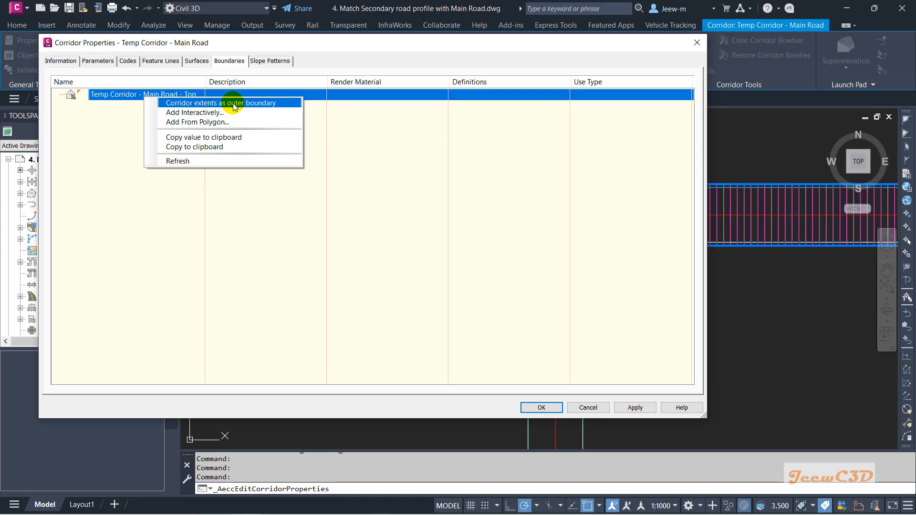
{"action": "left_click", "coordinate": [233, 103]}
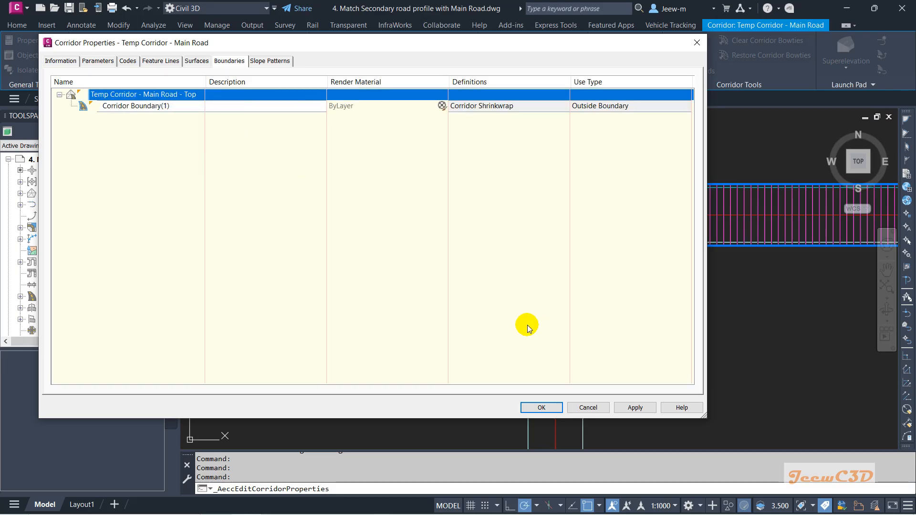
{"action": "left_click", "coordinate": [542, 408]}
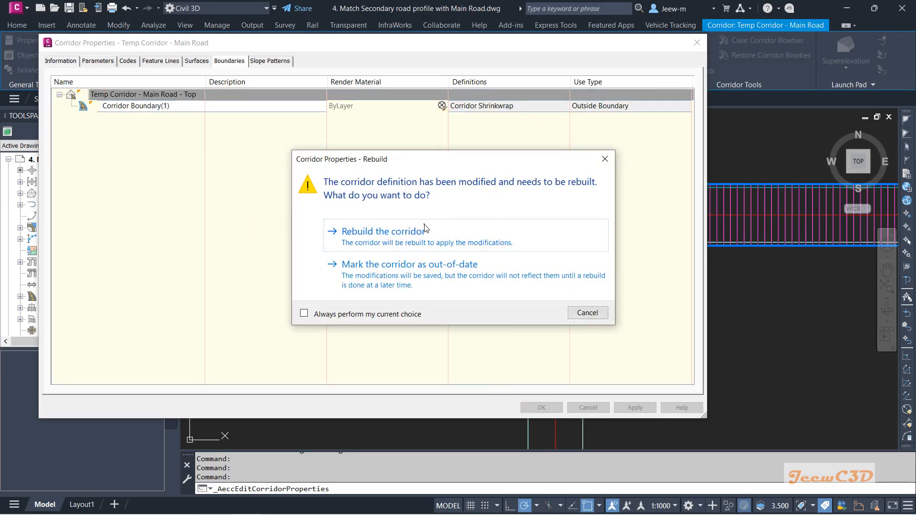
{"action": "left_click", "coordinate": [388, 231]}
{"action": "scroll", "coordinate": [515, 258], "scroll_direction": "up", "scroll_amount": 4}
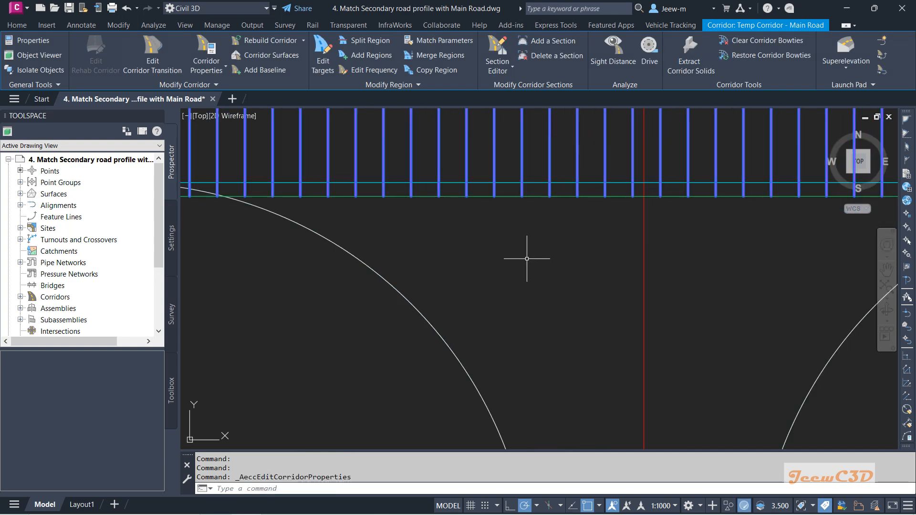
{"action": "key", "text": "Escape"}
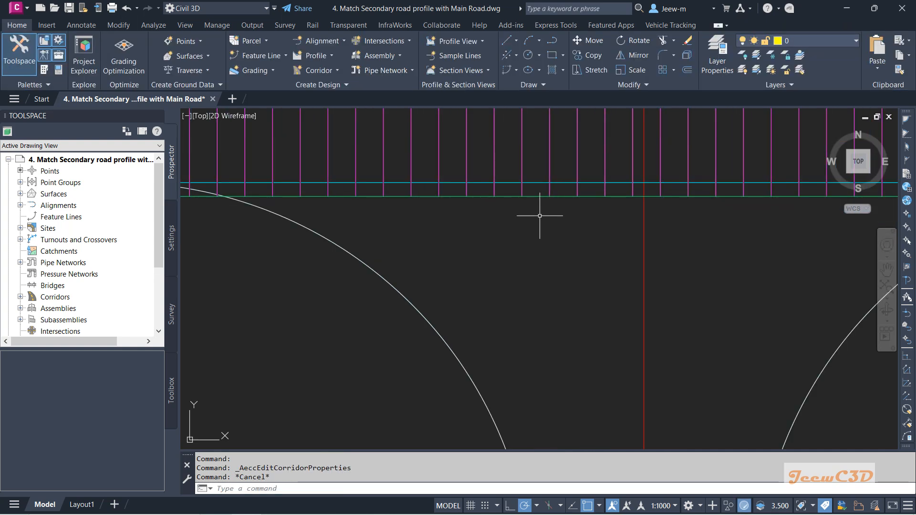
Step: Check the new corridor surface's border along the main road's lower edge at the intersection
{"action": "scroll", "coordinate": [540, 215], "scroll_direction": "down", "scroll_amount": 2}
{"action": "middle_click_drag", "start_coordinate": [529, 221], "coordinate": [481, 266]}
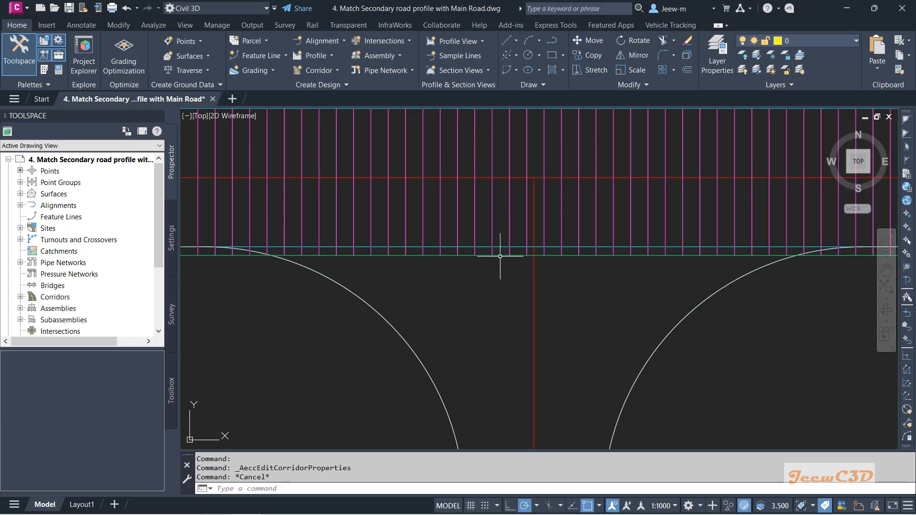
{"action": "left_click", "coordinate": [499, 256]}
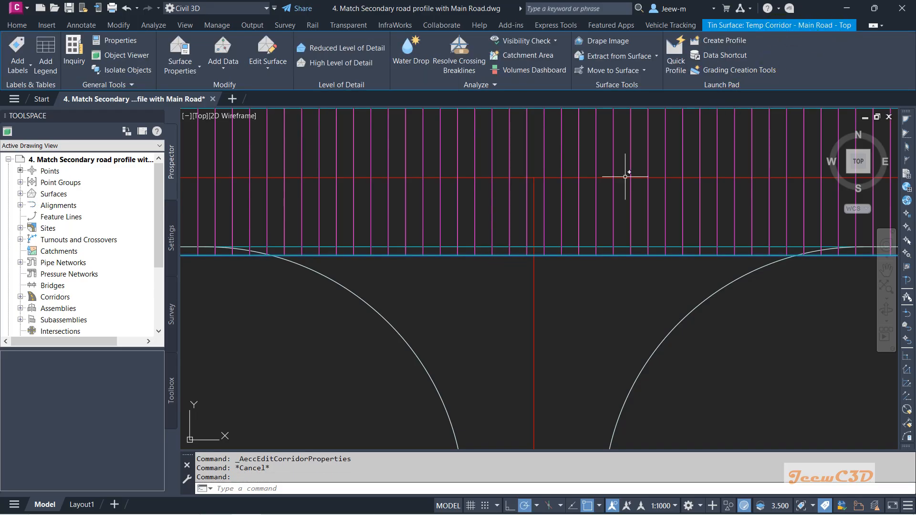
{"action": "key", "text": "Escape"}
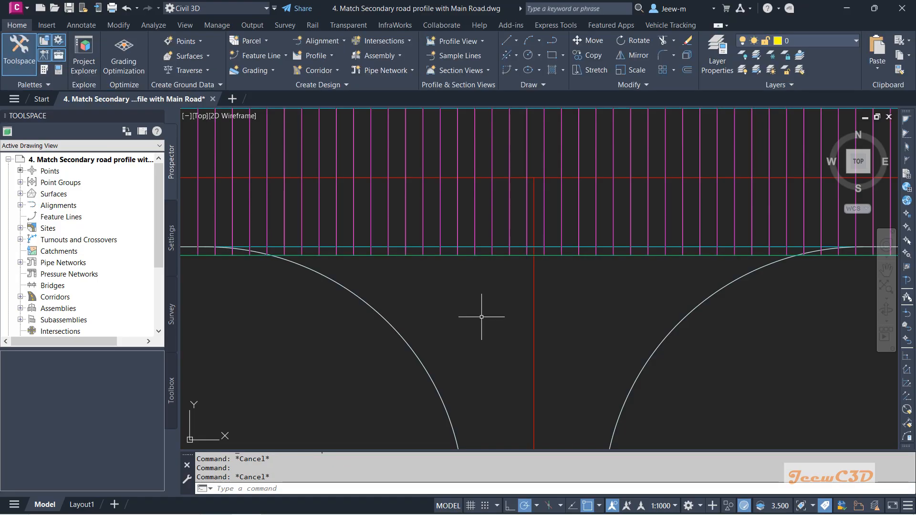
Step: Create a surface profile along the Secondary Road alignment from the "Temp Corridor - Main Road - Top" surface and dismiss the event list
{"action": "middle_click_drag", "start_coordinate": [485, 310], "coordinate": [388, 331]}
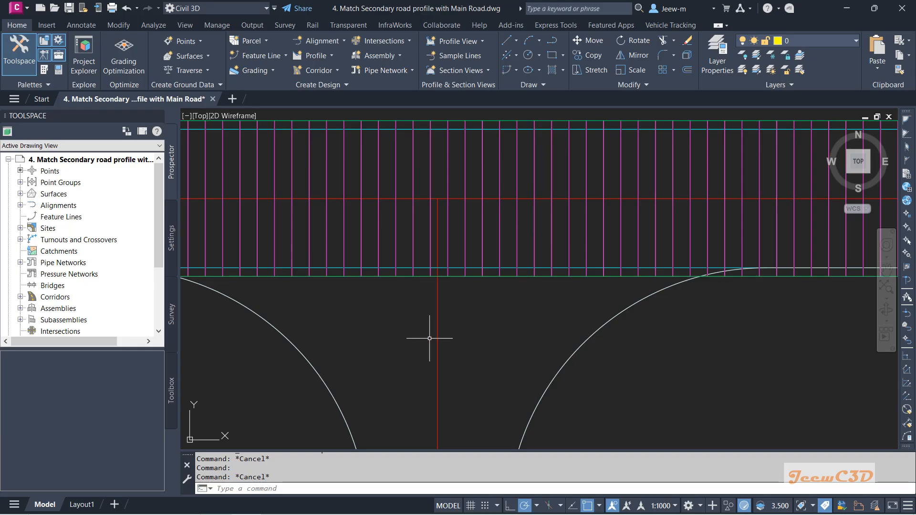
{"action": "mouse_move", "coordinate": [412, 339]}
{"action": "left_click", "coordinate": [437, 304]}
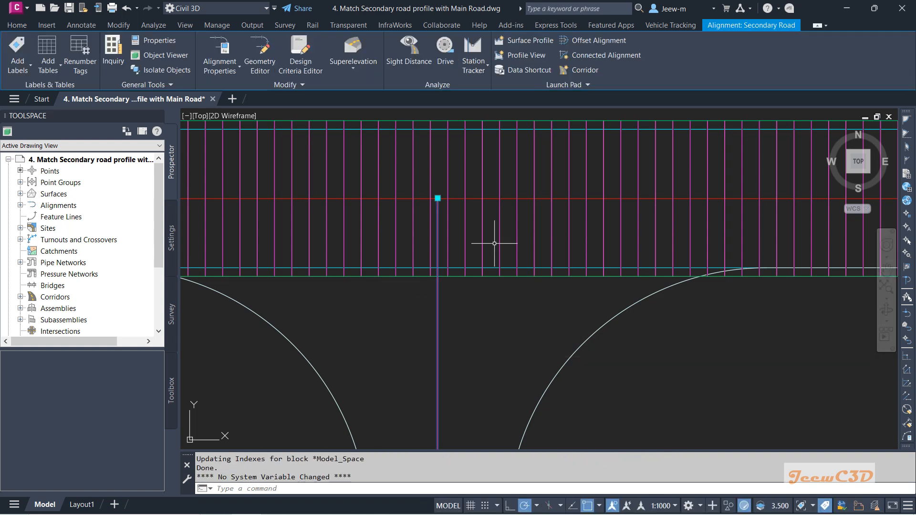
{"action": "left_click", "coordinate": [525, 42]}
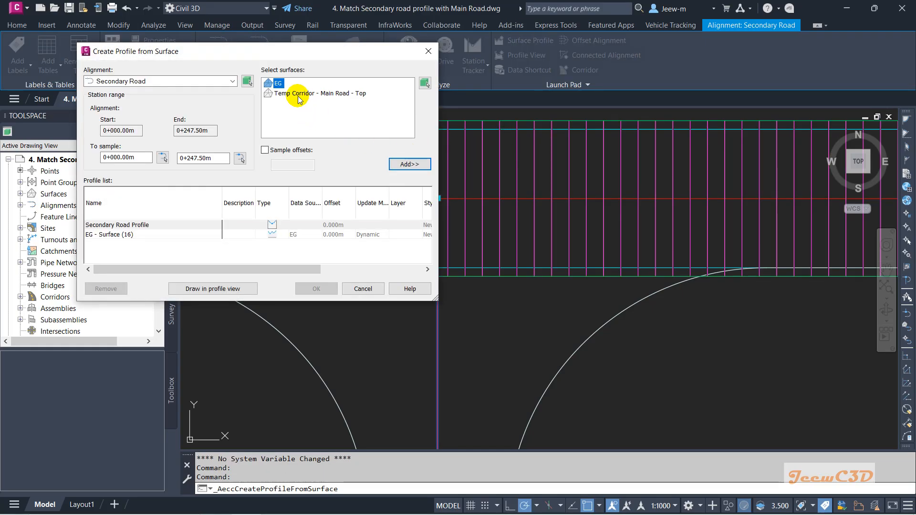
{"action": "left_click", "coordinate": [300, 96]}
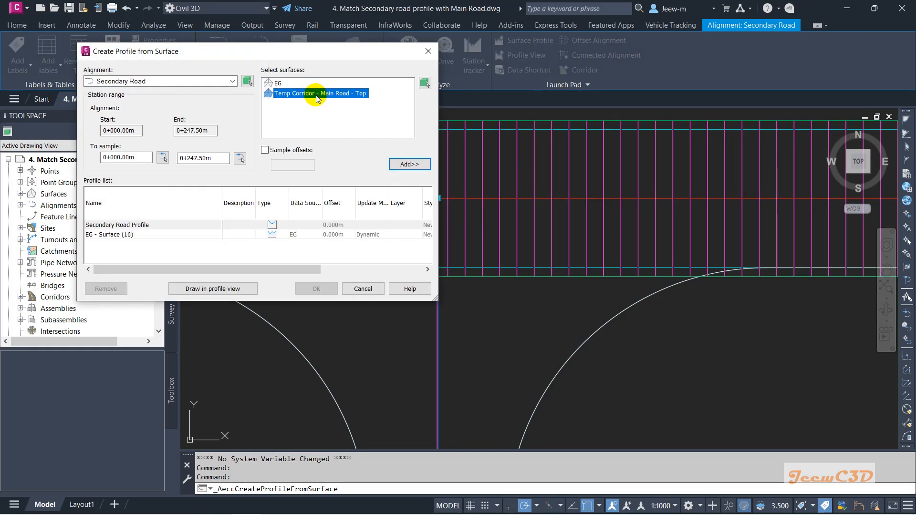
{"action": "left_click", "coordinate": [409, 164]}
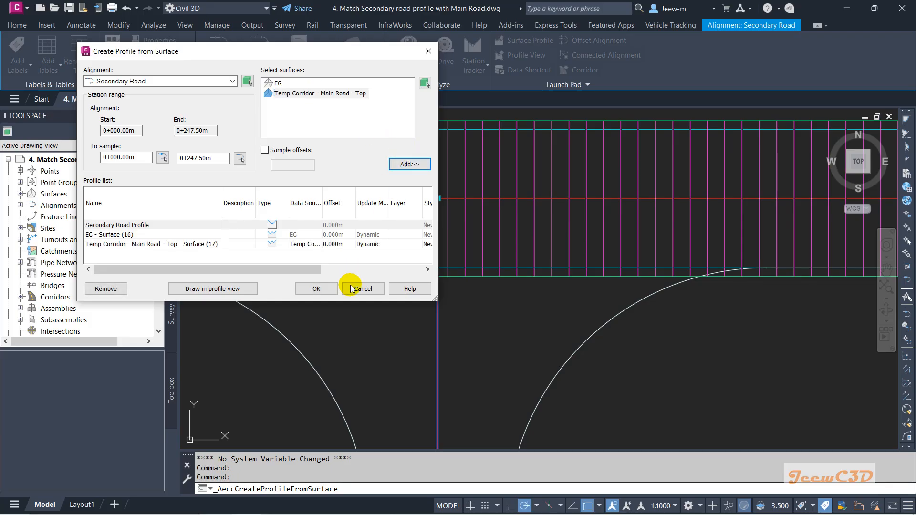
{"action": "left_click", "coordinate": [316, 289]}
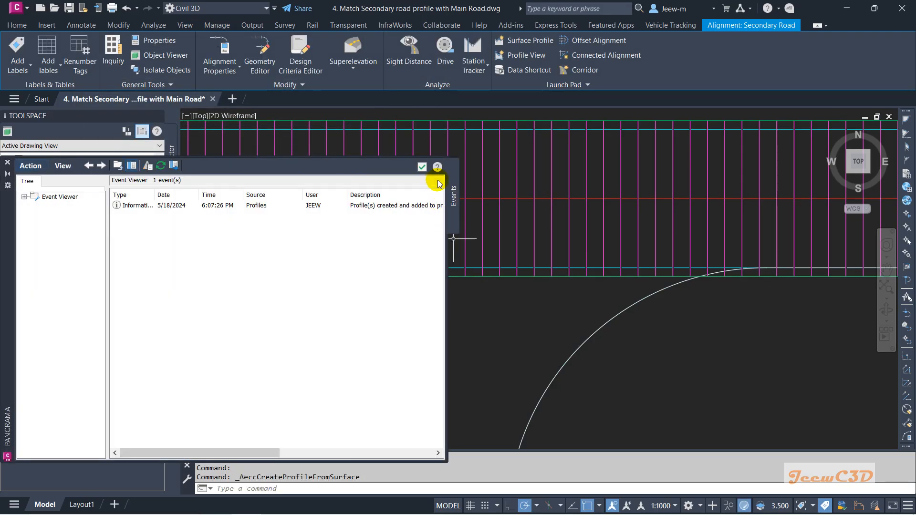
{"action": "left_click", "coordinate": [422, 166]}
Step: Examine the new corridor surface profile at the end of the secondary road's profile view
{"action": "scroll", "coordinate": [428, 286], "scroll_direction": "down", "scroll_amount": 3}
{"action": "scroll", "coordinate": [430, 286], "scroll_direction": "up", "scroll_amount": 2}
{"action": "scroll", "coordinate": [429, 310], "scroll_direction": "down", "scroll_amount": 5}
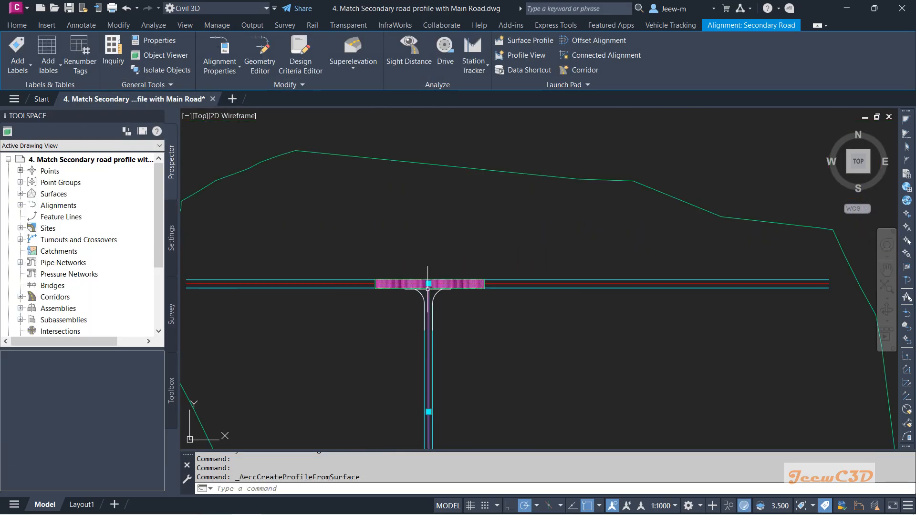
{"action": "scroll", "coordinate": [540, 317], "scroll_direction": "up", "scroll_amount": 3}
{"action": "scroll", "coordinate": [540, 318], "scroll_direction": "up", "scroll_amount": 8}
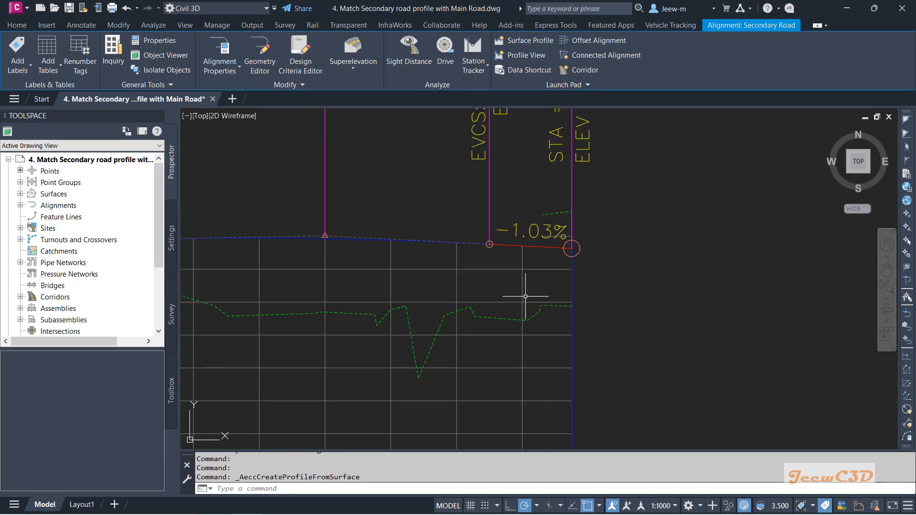
{"action": "key", "text": "Escape"}
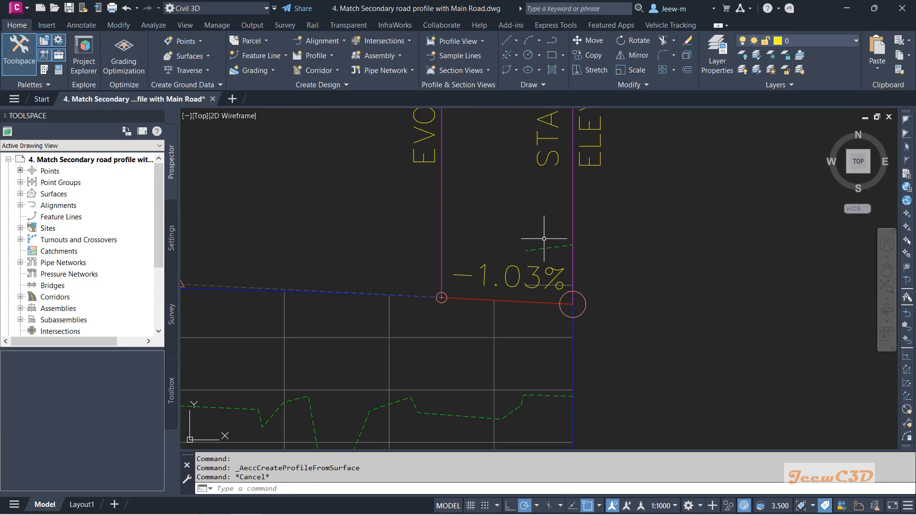
{"action": "left_click", "coordinate": [557, 247]}
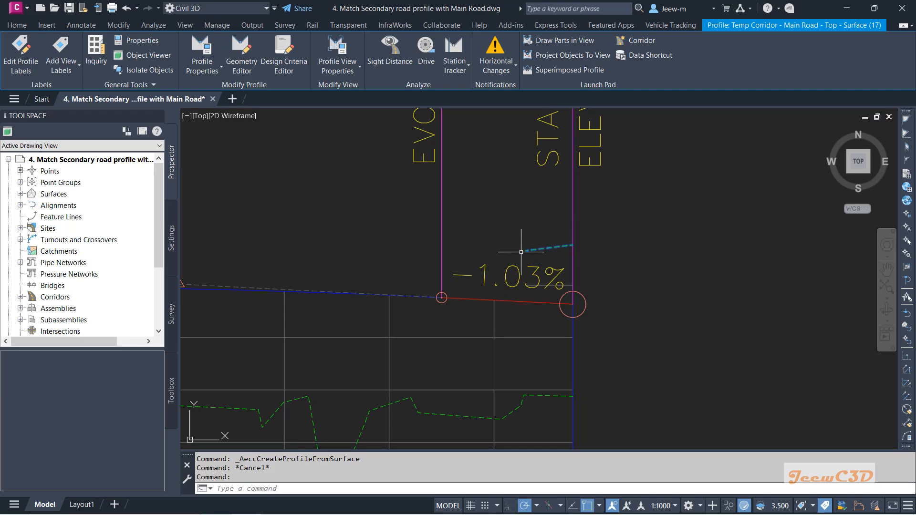
{"action": "key", "text": "Escape"}
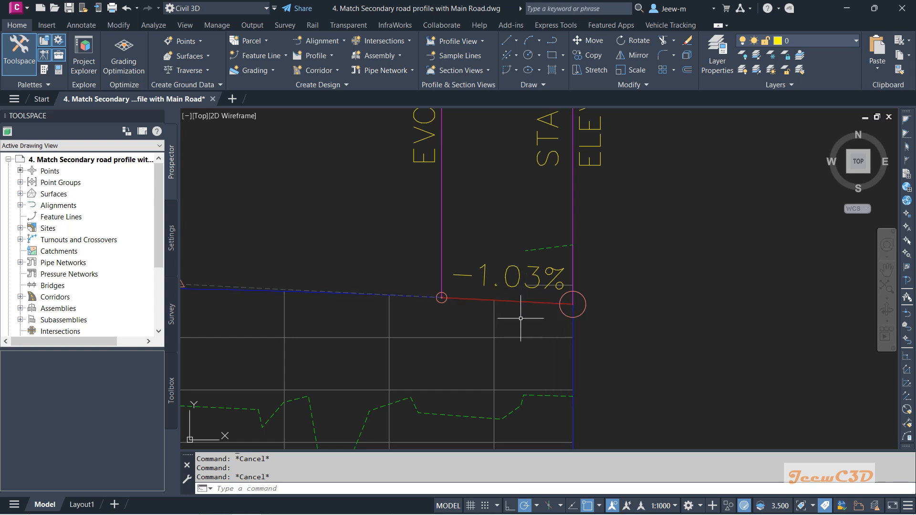
Step: Stretch the end point of the Secondary Road Profile up to the end of the temporary corridor surface profile
{"action": "left_click", "coordinate": [528, 302]}
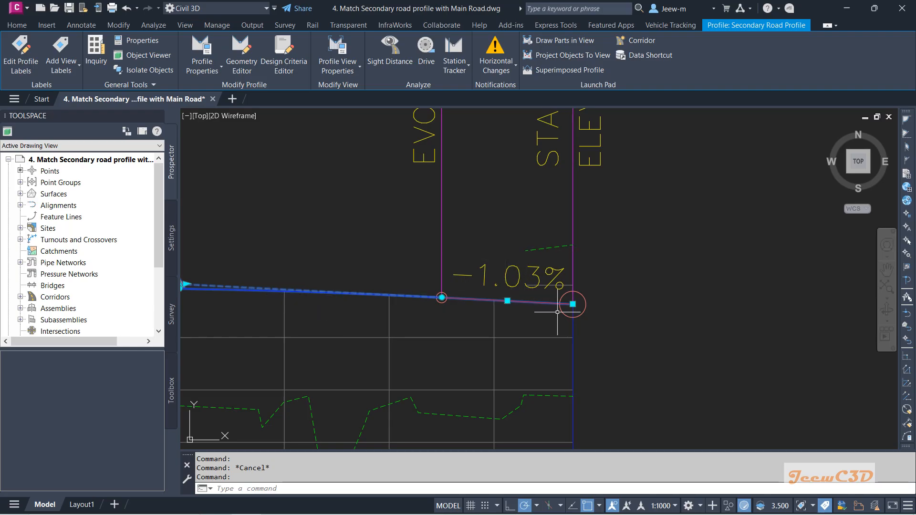
{"action": "left_click", "coordinate": [572, 303]}
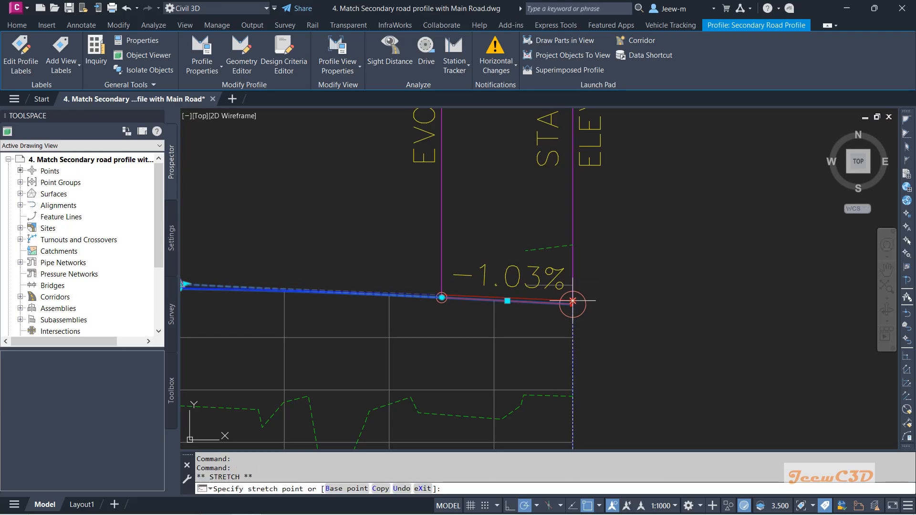
{"action": "left_click", "coordinate": [573, 245]}
{"action": "scroll", "coordinate": [560, 253], "scroll_direction": "up", "scroll_amount": 5}
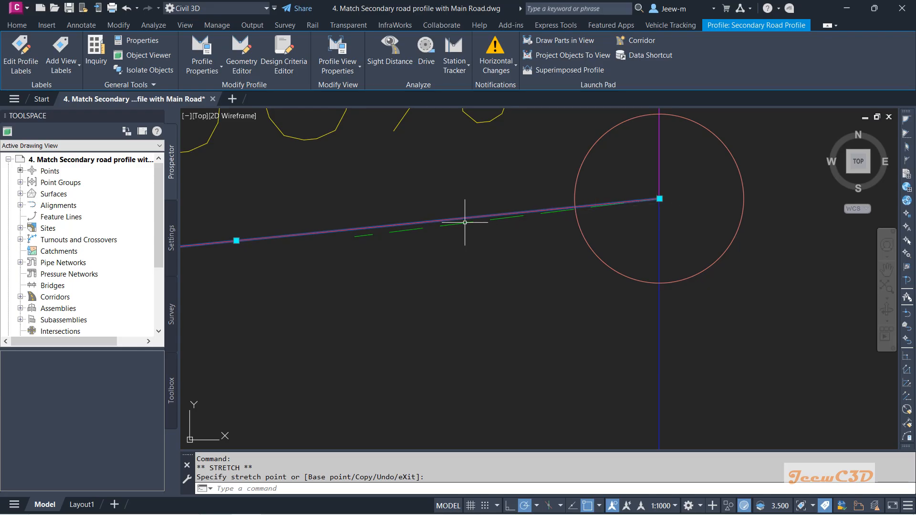
{"action": "scroll", "coordinate": [329, 268], "scroll_direction": "down", "scroll_amount": 9}
{"action": "middle_click_drag", "start_coordinate": [337, 282], "coordinate": [483, 284]}
{"action": "key", "text": "Escape"}
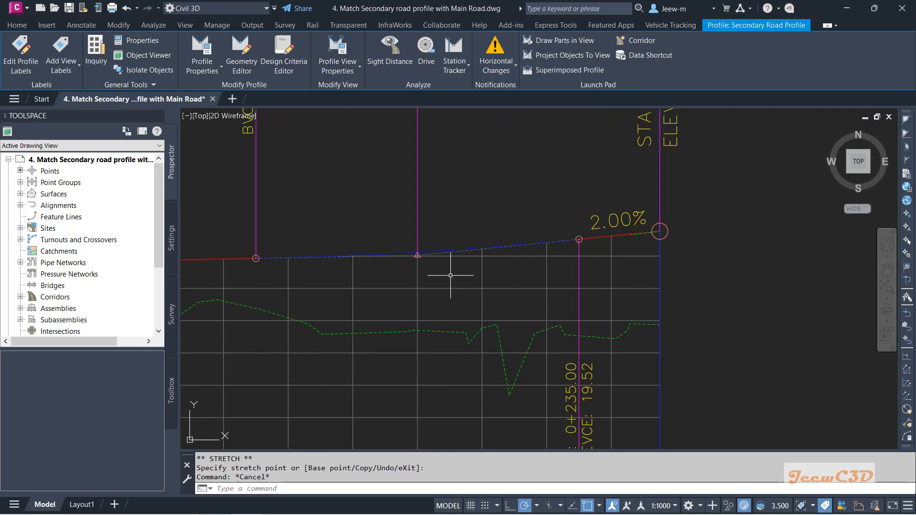
Step: Delete the vertical curve at the last intermediate PVI of the Secondary Road Profile with the geometry editor's Delete Entity tool
{"action": "left_click", "coordinate": [434, 250]}
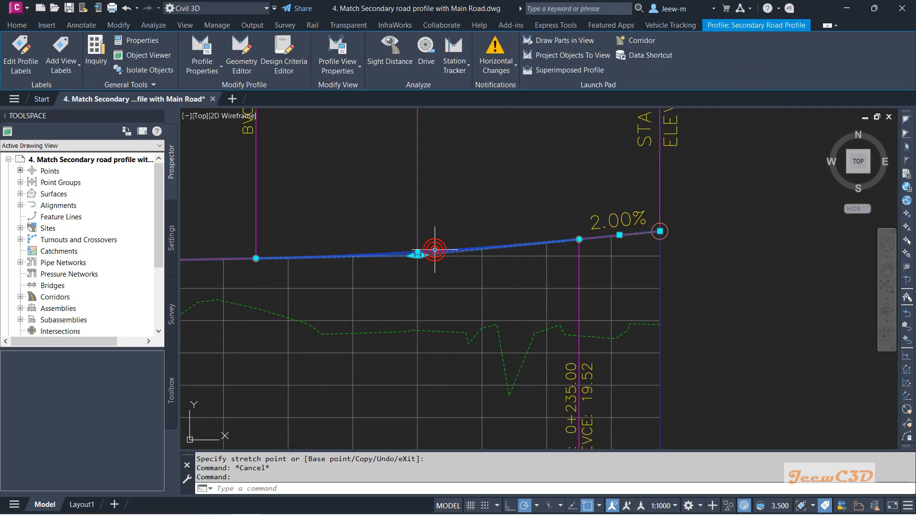
{"action": "left_click", "coordinate": [239, 50]}
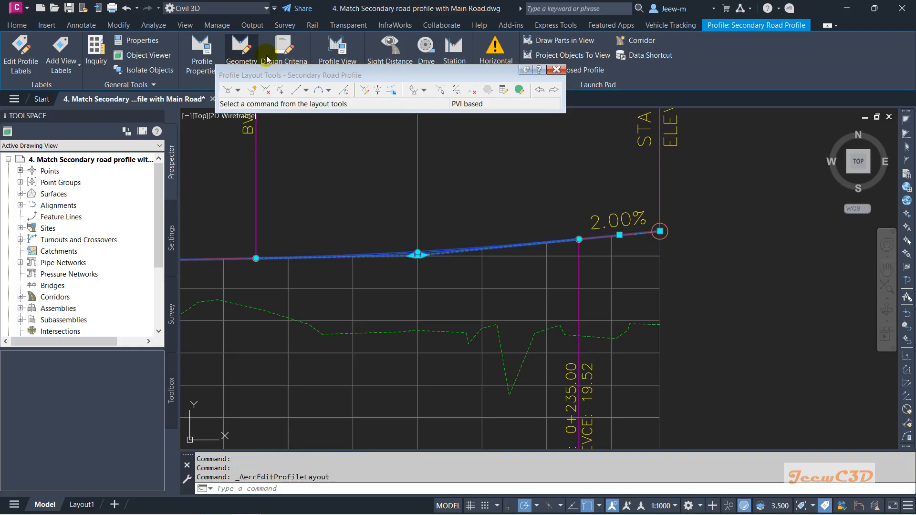
{"action": "left_click", "coordinate": [474, 90]}
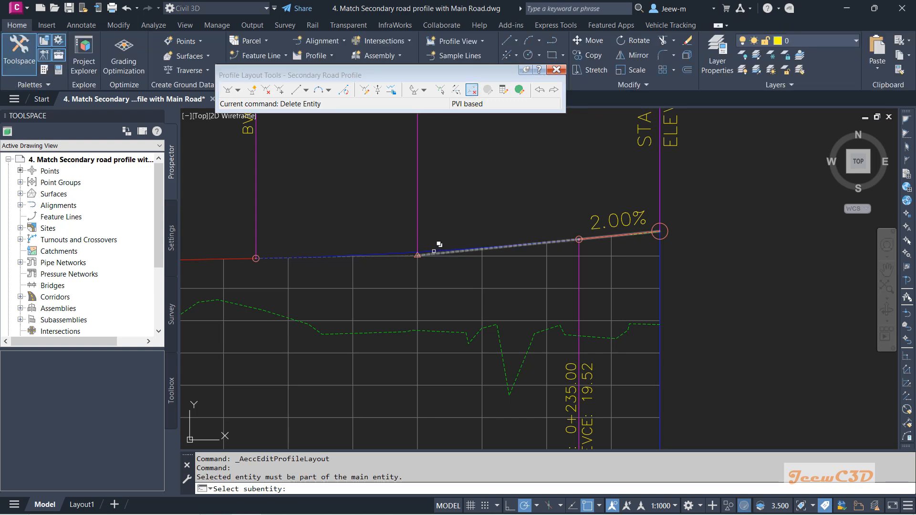
{"action": "scroll", "coordinate": [433, 251], "scroll_direction": "up", "scroll_amount": 6}
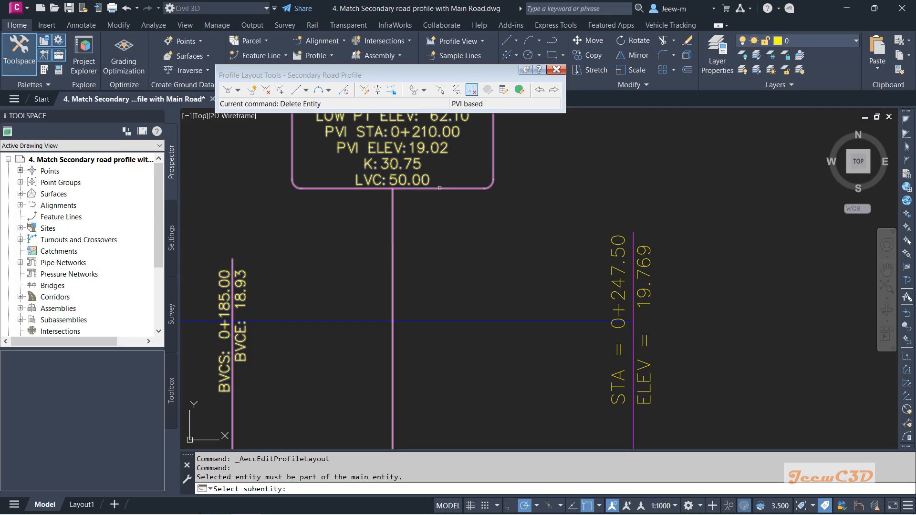
{"action": "scroll", "coordinate": [431, 279], "scroll_direction": "down", "scroll_amount": 4}
{"action": "scroll", "coordinate": [435, 278], "scroll_direction": "up", "scroll_amount": 2}
{"action": "scroll", "coordinate": [436, 278], "scroll_direction": "up", "scroll_amount": 4}
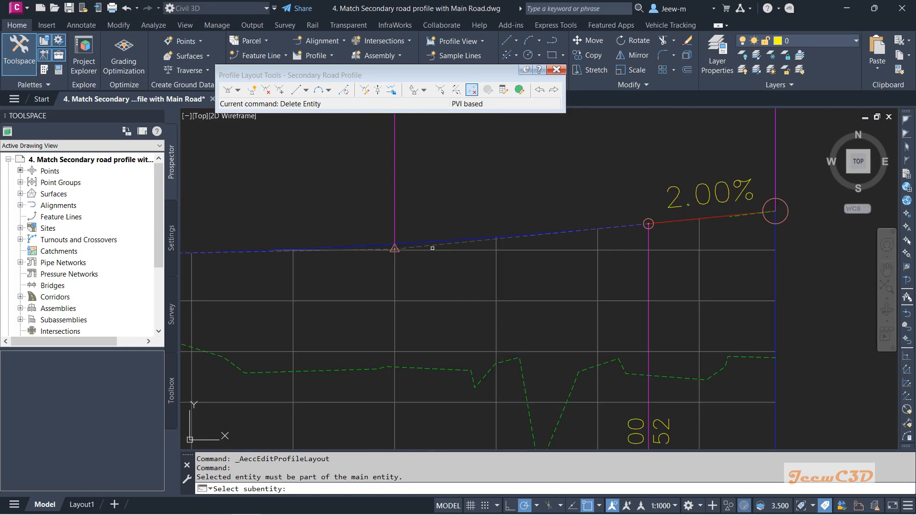
{"action": "left_click", "coordinate": [428, 239]}
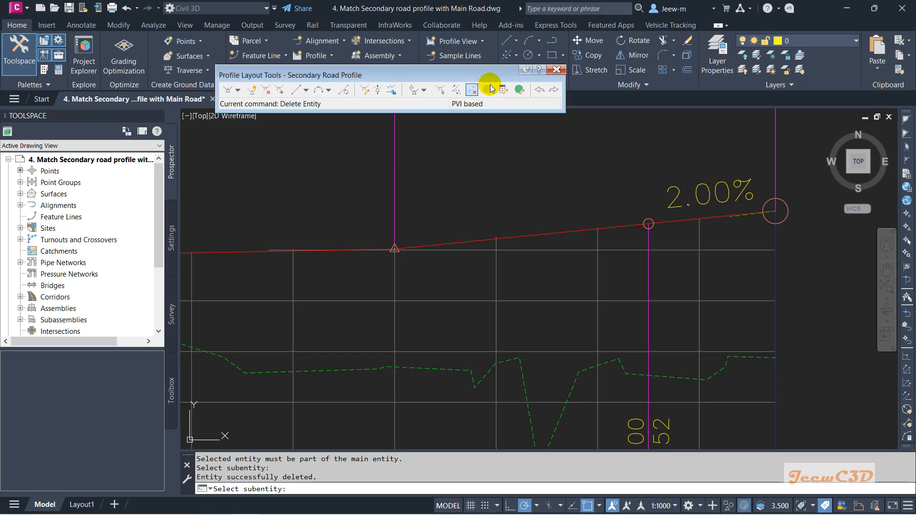
{"action": "key", "text": "Escape"}
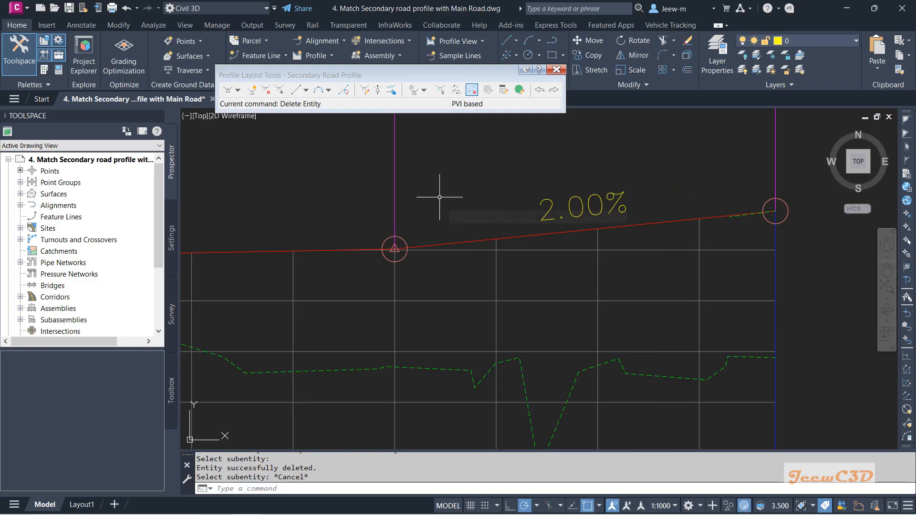
Step: Stretch the last intermediate PVI of the Secondary Road Profile to the start of the short temporary corridor surface profile
{"action": "left_click", "coordinate": [456, 243]}
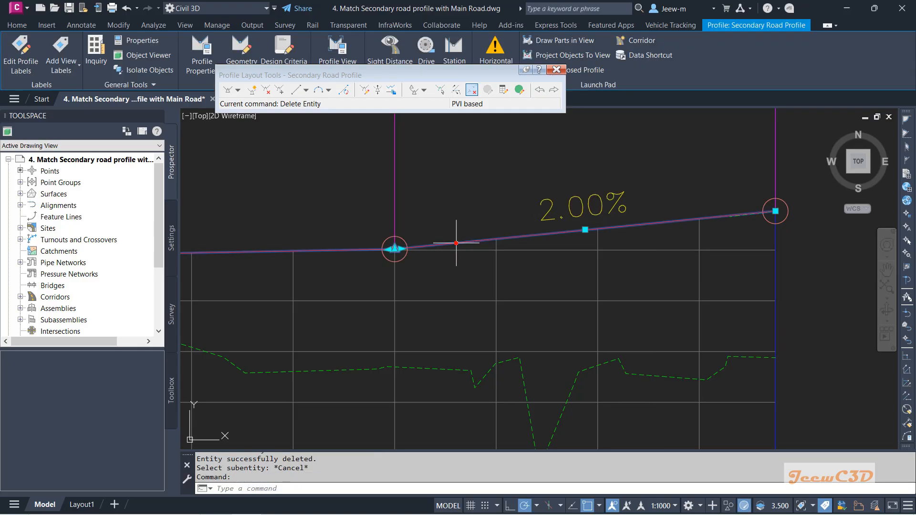
{"action": "left_click", "coordinate": [393, 253]}
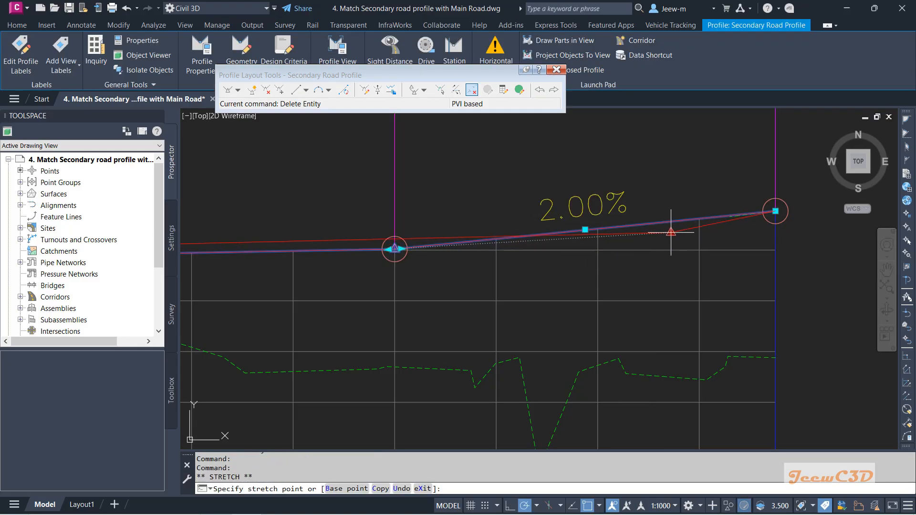
{"action": "scroll", "coordinate": [743, 230], "scroll_direction": "up", "scroll_amount": 2}
{"action": "middle_click_drag", "start_coordinate": [744, 230], "coordinate": [635, 269]}
{"action": "scroll", "coordinate": [611, 262], "scroll_direction": "up", "scroll_amount": 4}
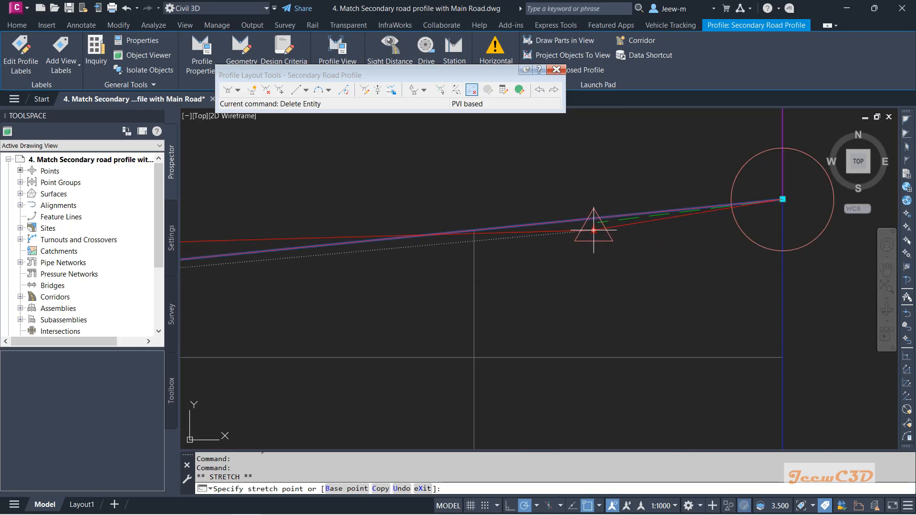
{"action": "left_click", "coordinate": [596, 223]}
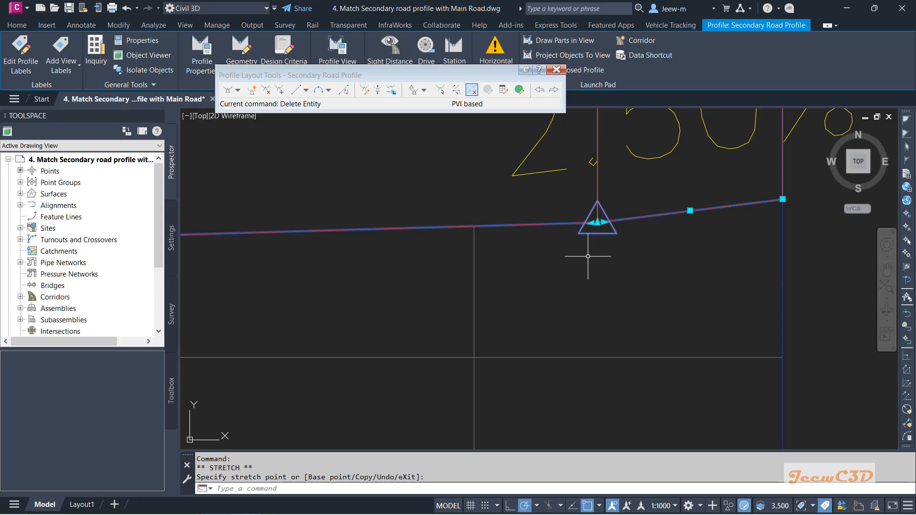
Step: Slide the last intermediate PVI of the Secondary Road Profile back along the fixed 2.50% end grade to about station 0+199.64
{"action": "scroll", "coordinate": [595, 233], "scroll_direction": "up", "scroll_amount": 4}
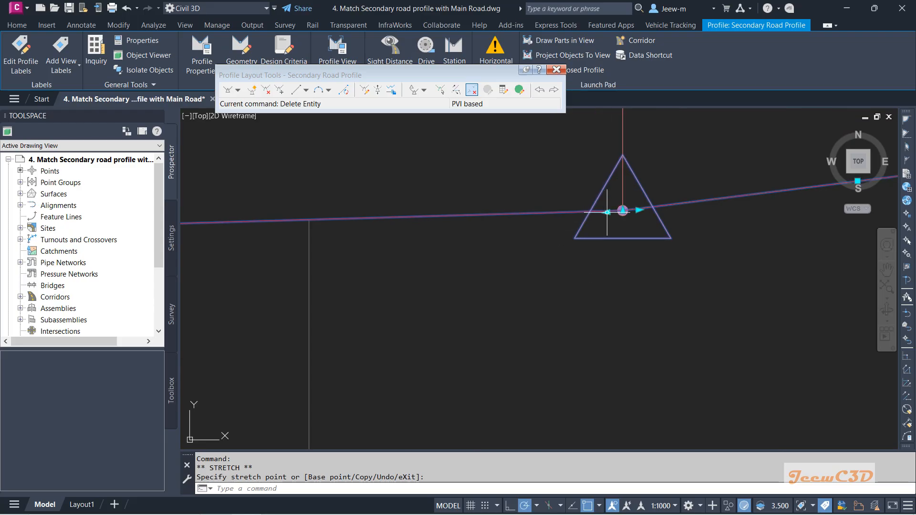
{"action": "left_click", "coordinate": [606, 213]}
{"action": "scroll", "coordinate": [495, 246], "scroll_direction": "down", "scroll_amount": 8}
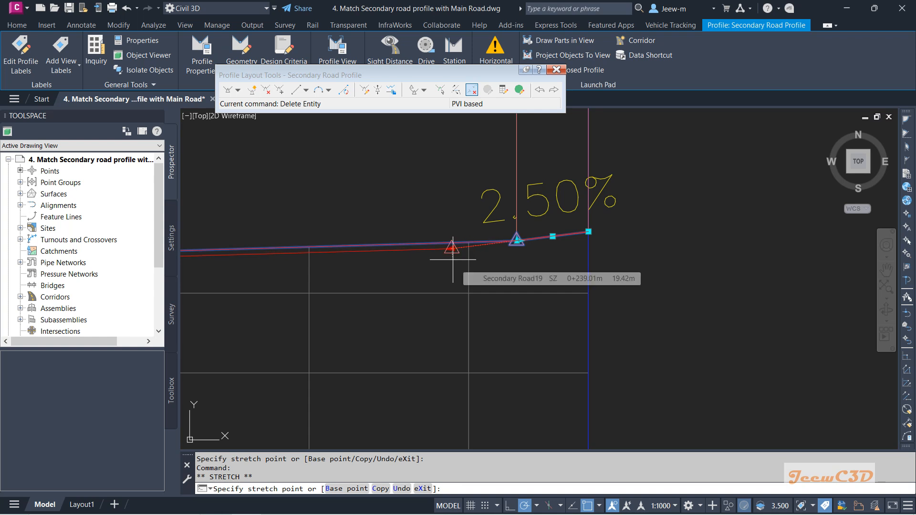
{"action": "scroll", "coordinate": [453, 260], "scroll_direction": "down", "scroll_amount": 5}
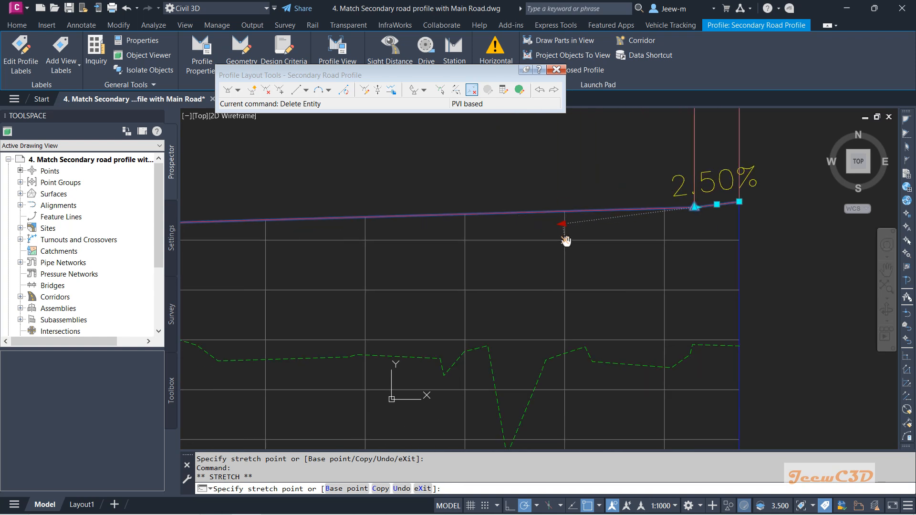
{"action": "scroll", "coordinate": [423, 260], "scroll_direction": "up", "scroll_amount": 2}
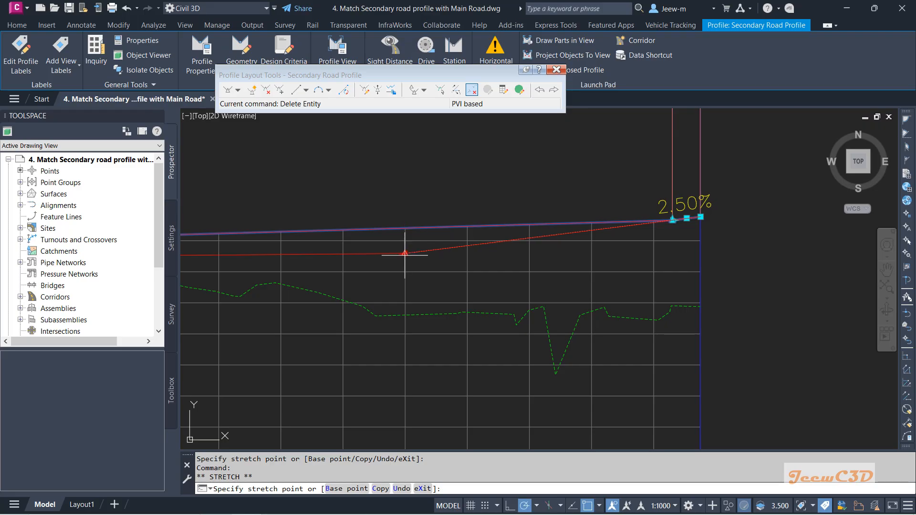
{"action": "left_click", "coordinate": [403, 254]}
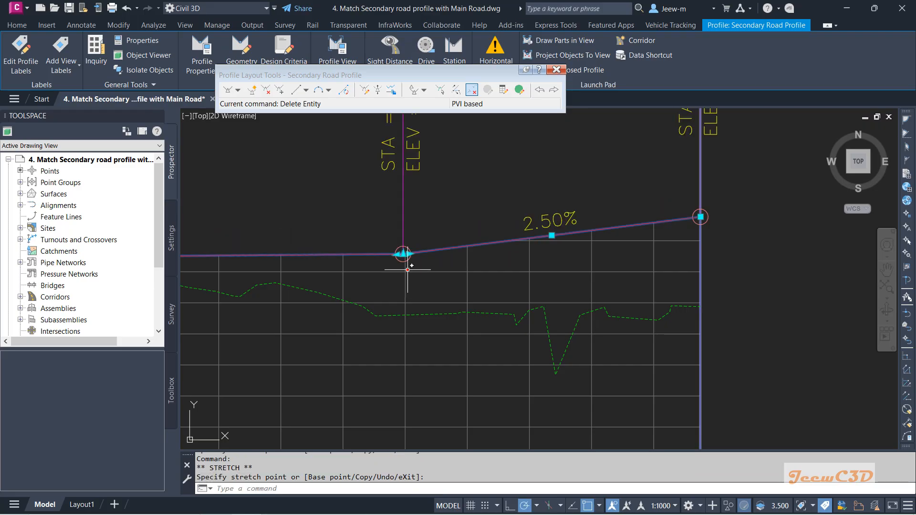
{"action": "key", "text": "Escape"}
{"action": "scroll", "coordinate": [415, 271], "scroll_direction": "down", "scroll_amount": 2}
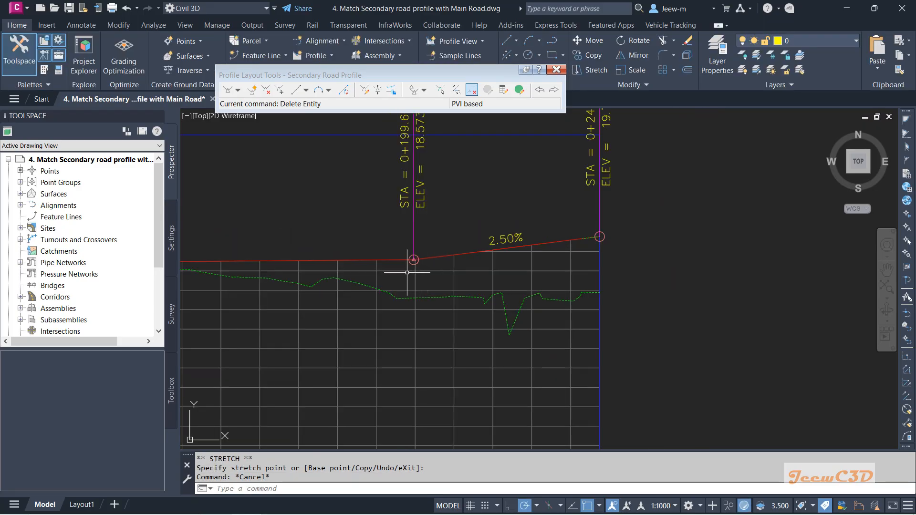
{"action": "middle_click_drag", "start_coordinate": [409, 272], "coordinate": [485, 264]}
{"action": "scroll", "coordinate": [548, 270], "scroll_direction": "down", "scroll_amount": 2}
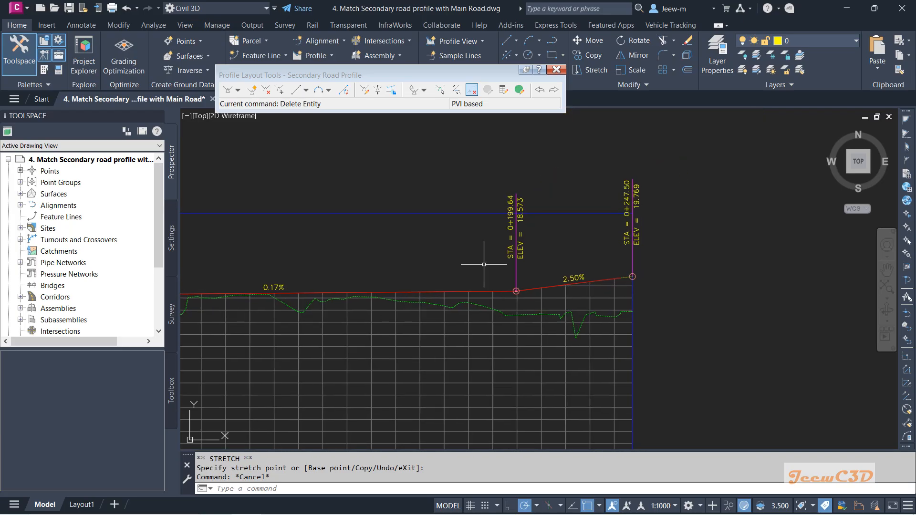
Step: Add a PVI-based free vertical parabola with a curve length of 50 m at the Secondary Road Profile's last intermediate PVI
{"action": "scroll", "coordinate": [494, 262], "scroll_direction": "up", "scroll_amount": 2}
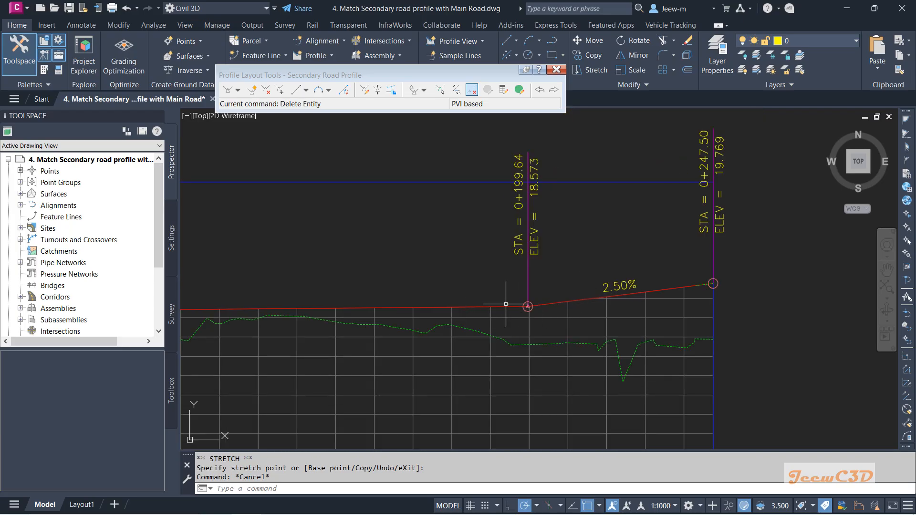
{"action": "left_click", "coordinate": [329, 90]}
{"action": "mouse_move", "coordinate": [398, 191]}
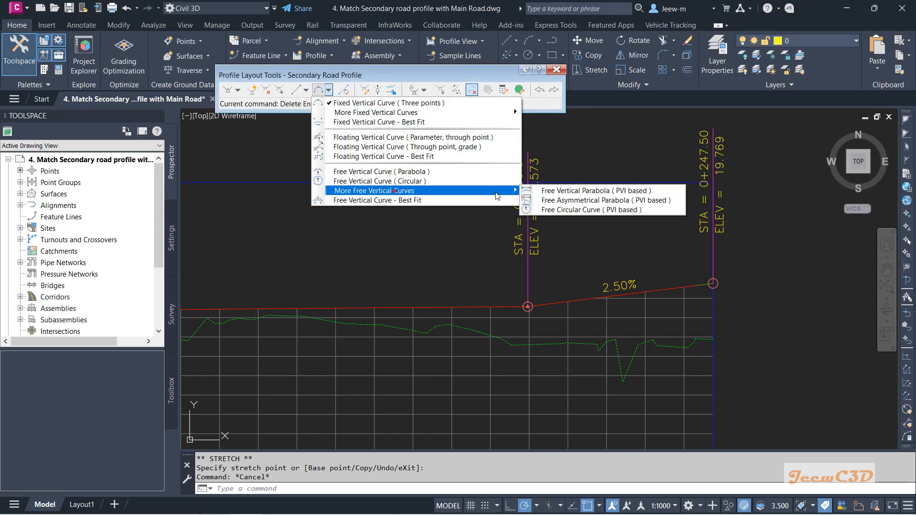
{"action": "left_click", "coordinate": [547, 190]}
{"action": "left_click", "coordinate": [528, 307]}
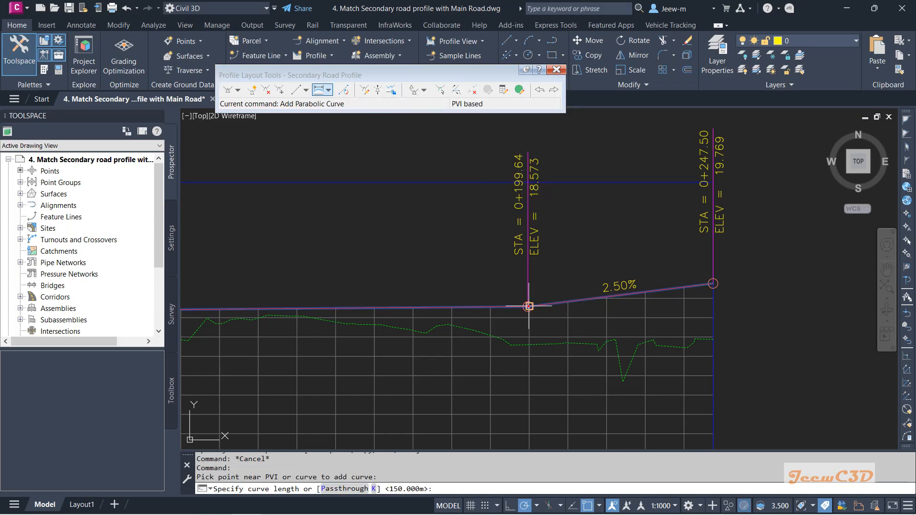
{"action": "key", "text": "Return"}
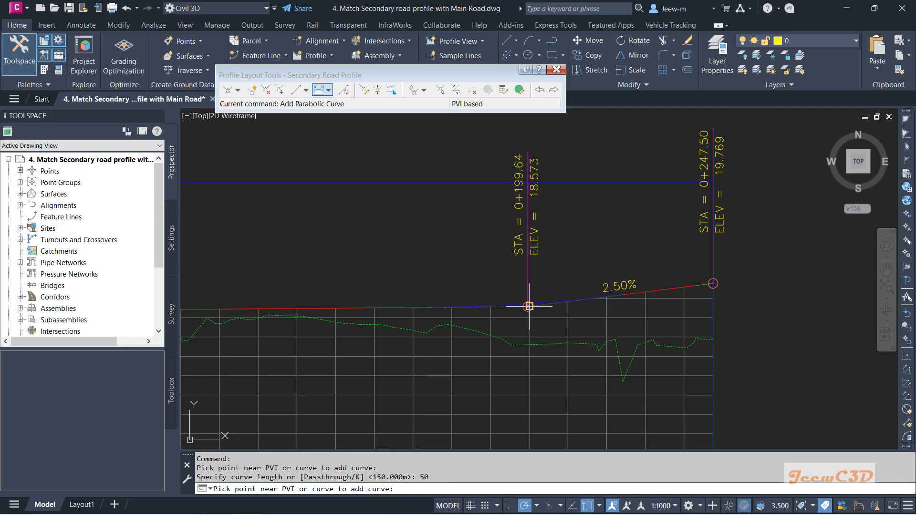
{"action": "key", "text": "Escape"}
Step: Examine the new vertical curve and end grade in the secondary road's profile view, then the road junction in plan
{"action": "scroll", "coordinate": [470, 270], "scroll_direction": "down", "scroll_amount": 2}
{"action": "middle_click_drag", "start_coordinate": [462, 274], "coordinate": [606, 246]}
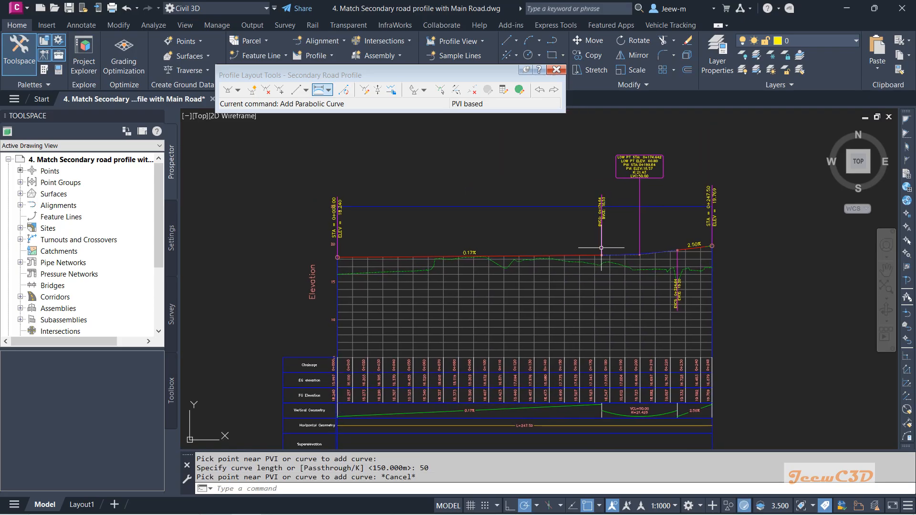
{"action": "scroll", "coordinate": [553, 272], "scroll_direction": "up", "scroll_amount": 1}
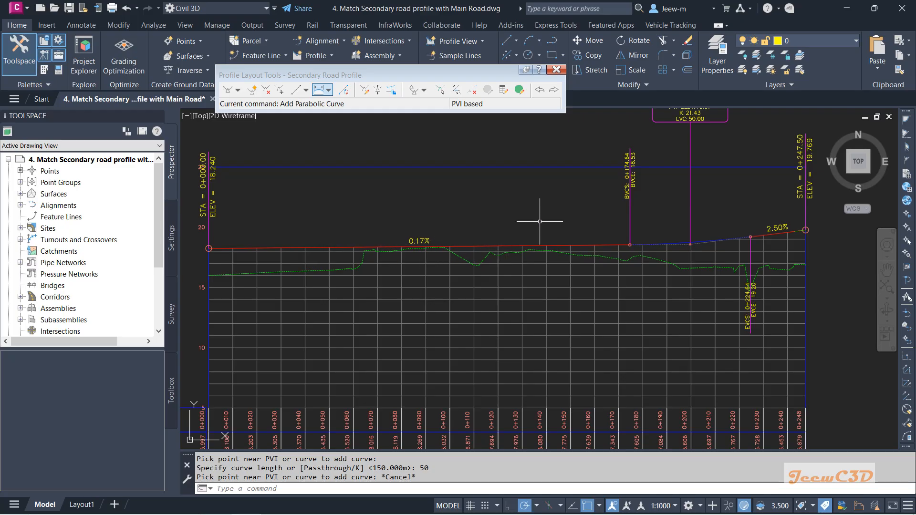
{"action": "scroll", "coordinate": [501, 239], "scroll_direction": "down", "scroll_amount": 1}
{"action": "scroll", "coordinate": [452, 264], "scroll_direction": "down", "scroll_amount": 1}
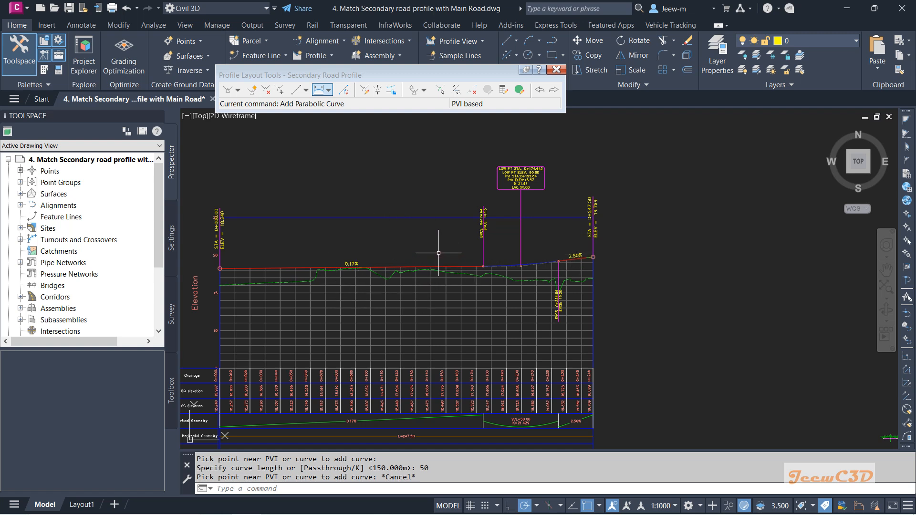
{"action": "middle_click_drag", "start_coordinate": [439, 255], "coordinate": [391, 271]}
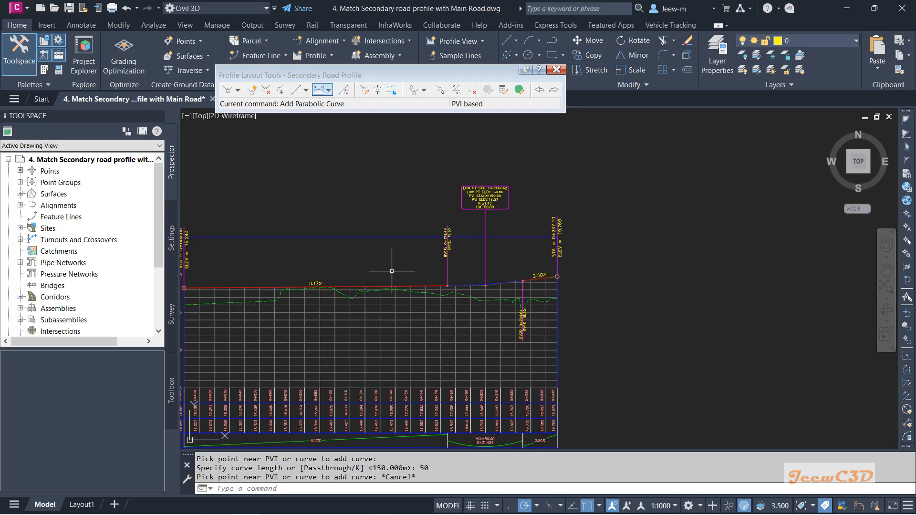
{"action": "scroll", "coordinate": [464, 281], "scroll_direction": "up", "scroll_amount": 2}
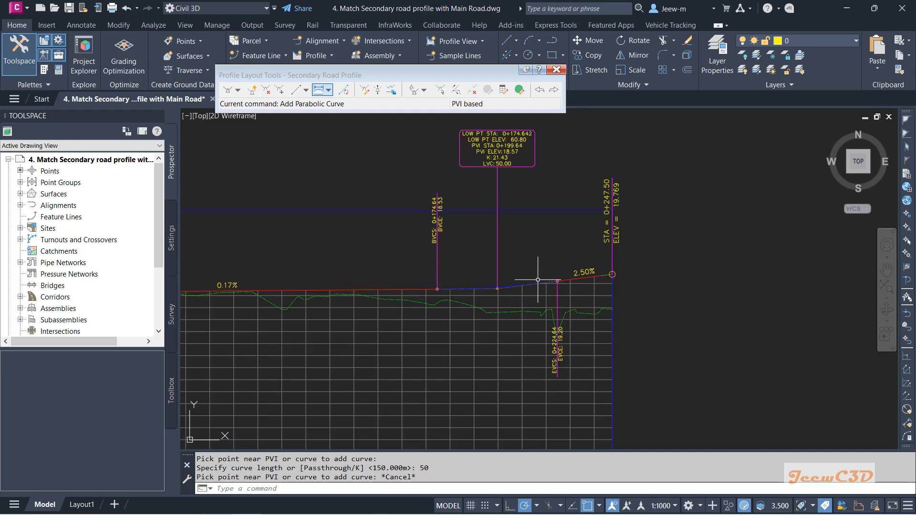
{"action": "scroll", "coordinate": [411, 297], "scroll_direction": "down", "scroll_amount": 2}
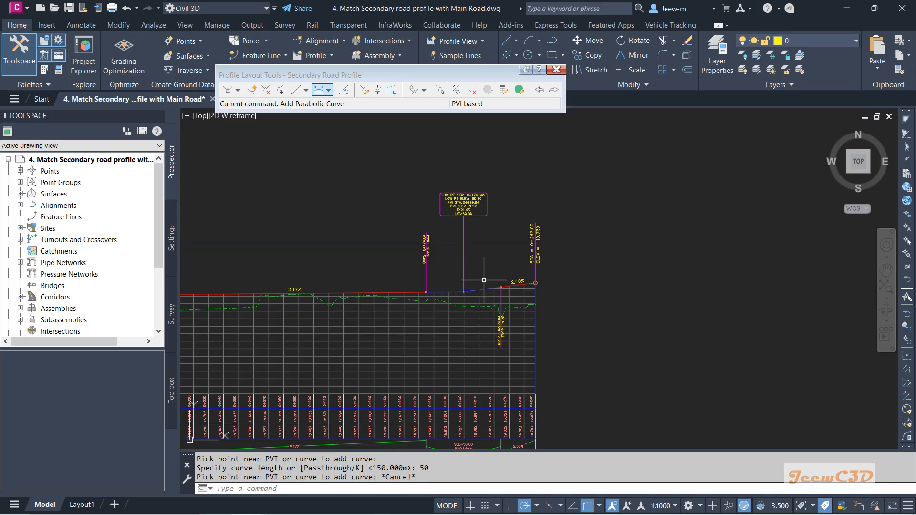
{"action": "scroll", "coordinate": [525, 287], "scroll_direction": "up", "scroll_amount": 3}
{"action": "scroll", "coordinate": [529, 289], "scroll_direction": "up", "scroll_amount": 2}
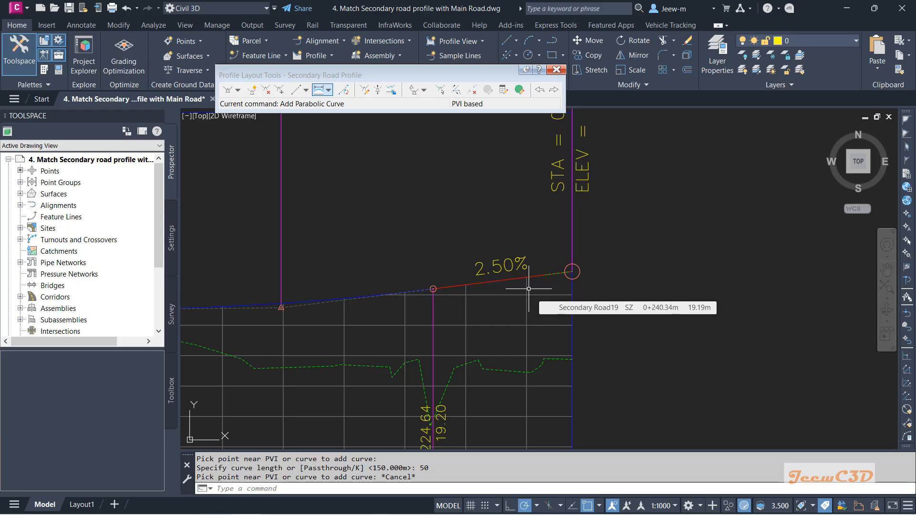
{"action": "scroll", "coordinate": [528, 288], "scroll_direction": "down", "scroll_amount": 8}
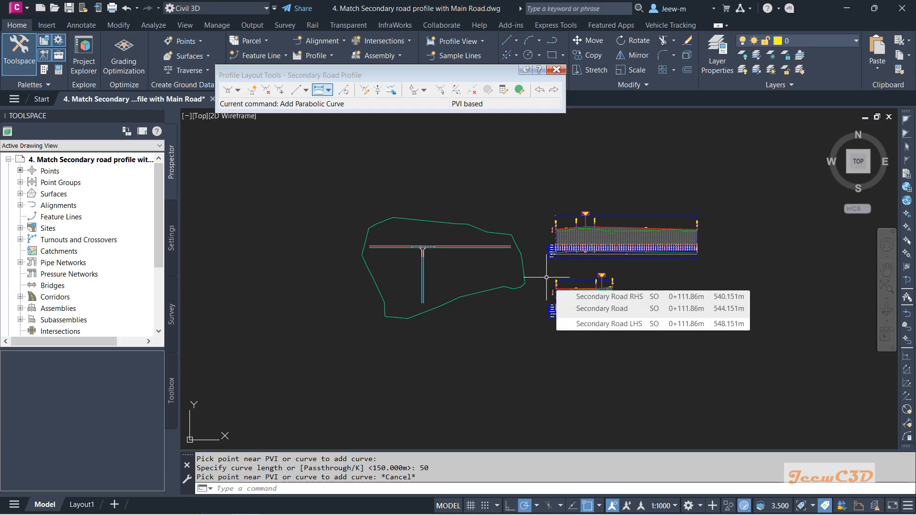
{"action": "scroll", "coordinate": [422, 244], "scroll_direction": "up", "scroll_amount": 10}
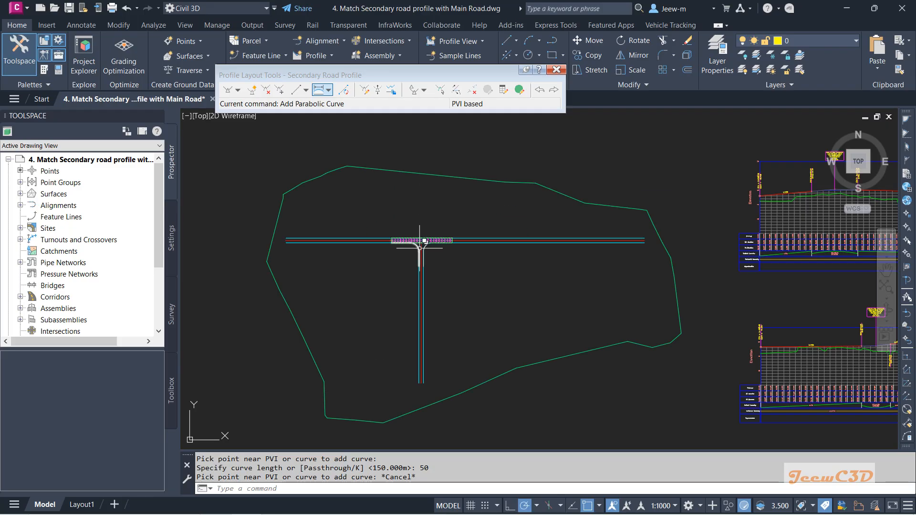